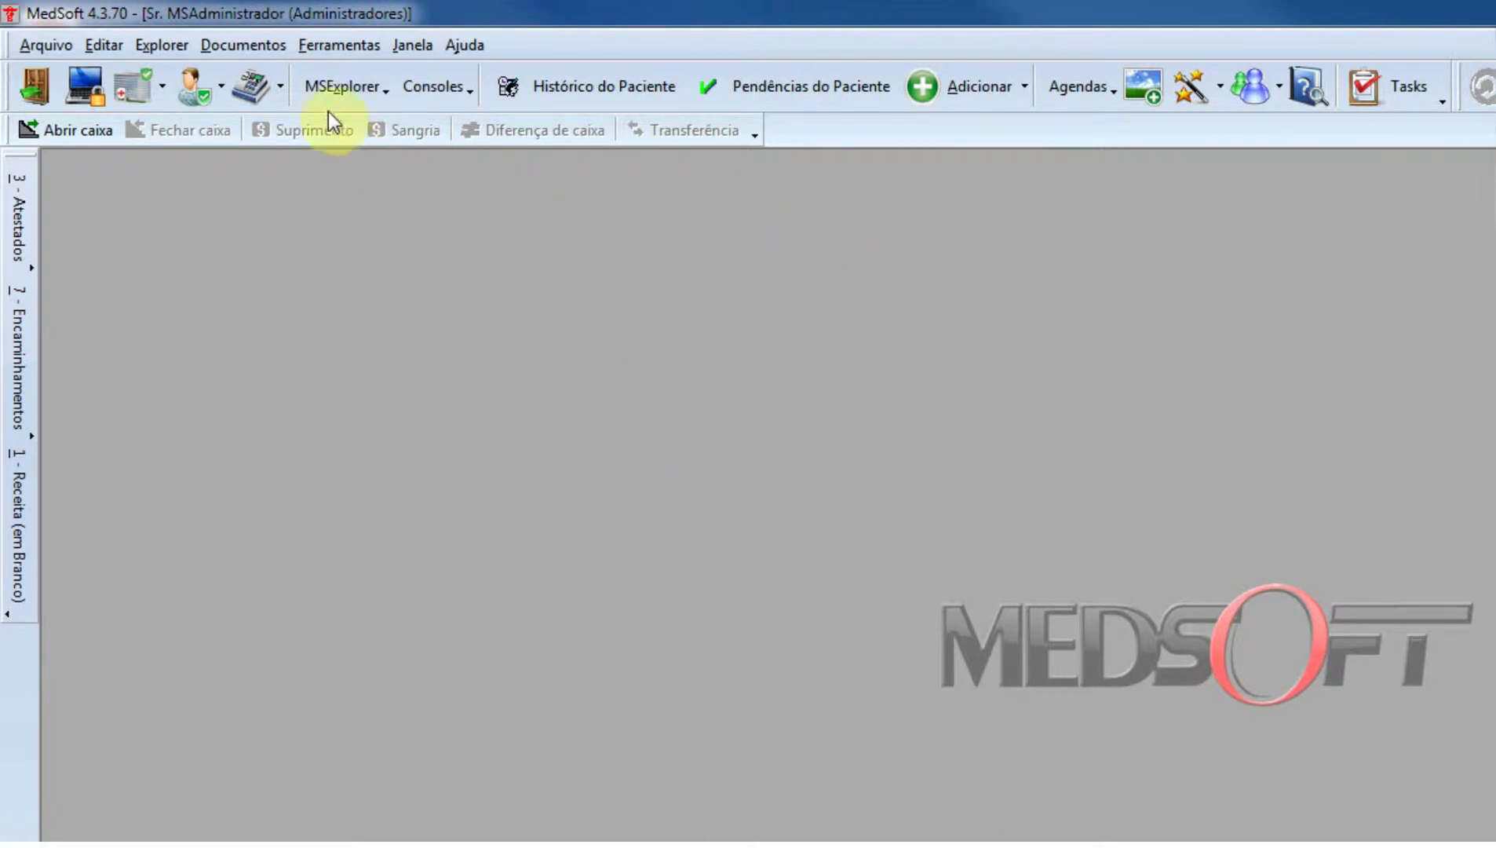
Open the MSExplorer and display the Contas caixa/bancárias list under Financeiro
{"action": "left_click", "coordinate": [326, 87]}
{"action": "left_click", "coordinate": [371, 135]}
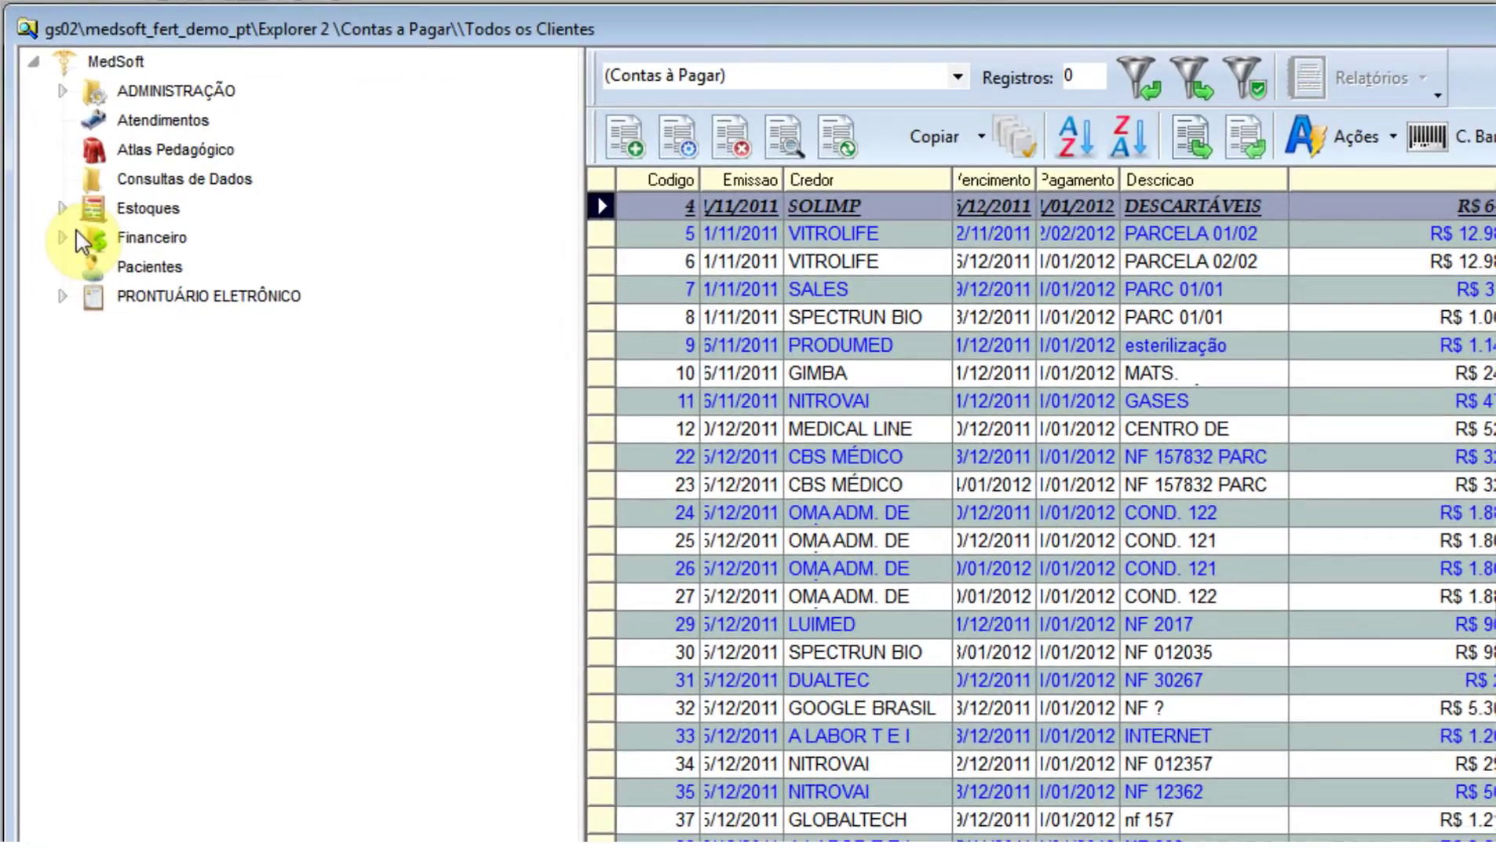
{"action": "left_click", "coordinate": [62, 237]}
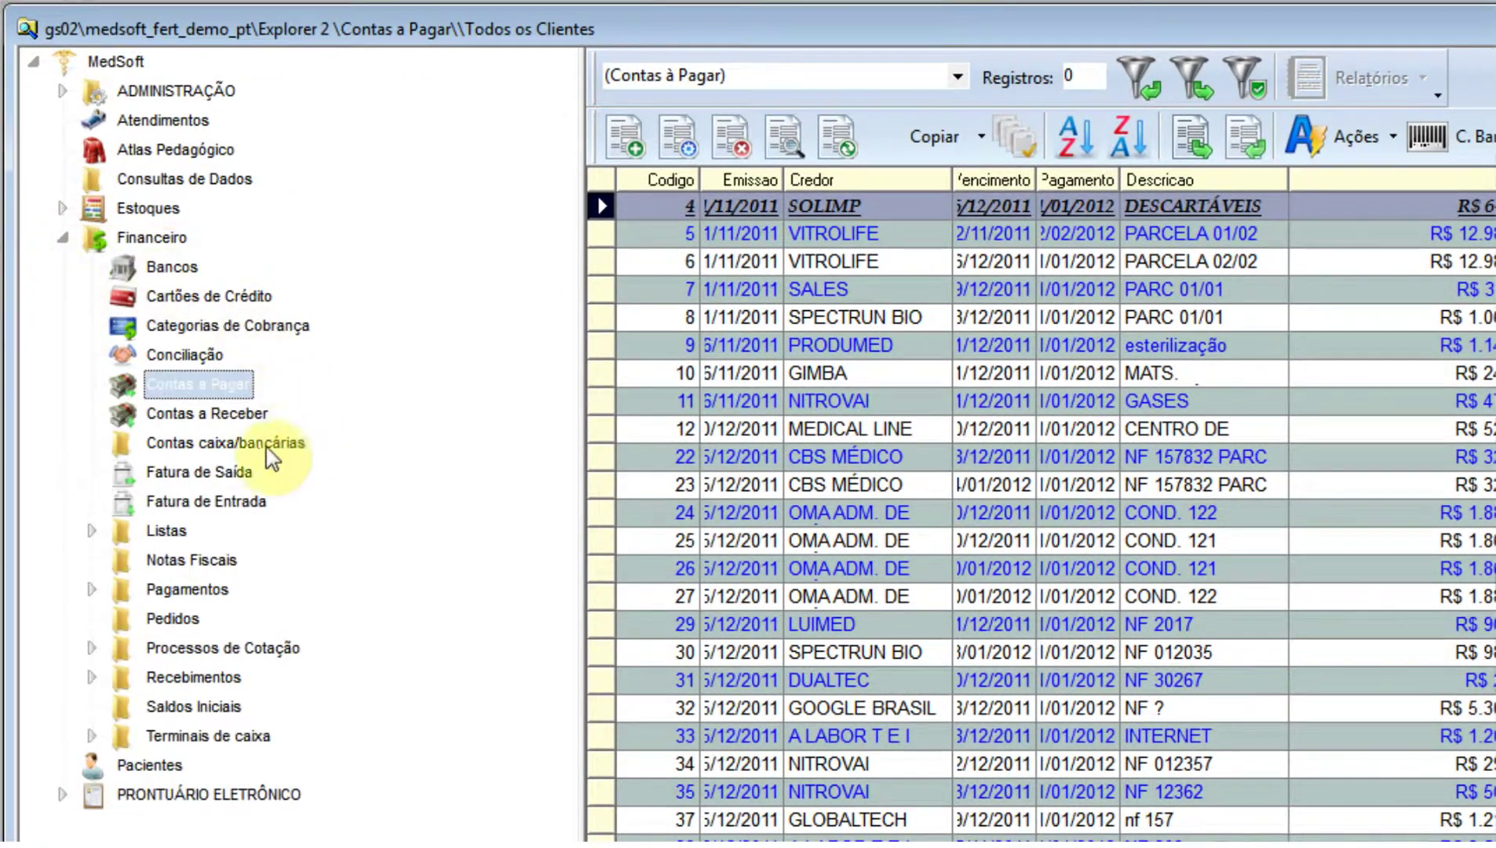
{"action": "left_click", "coordinate": [204, 445]}
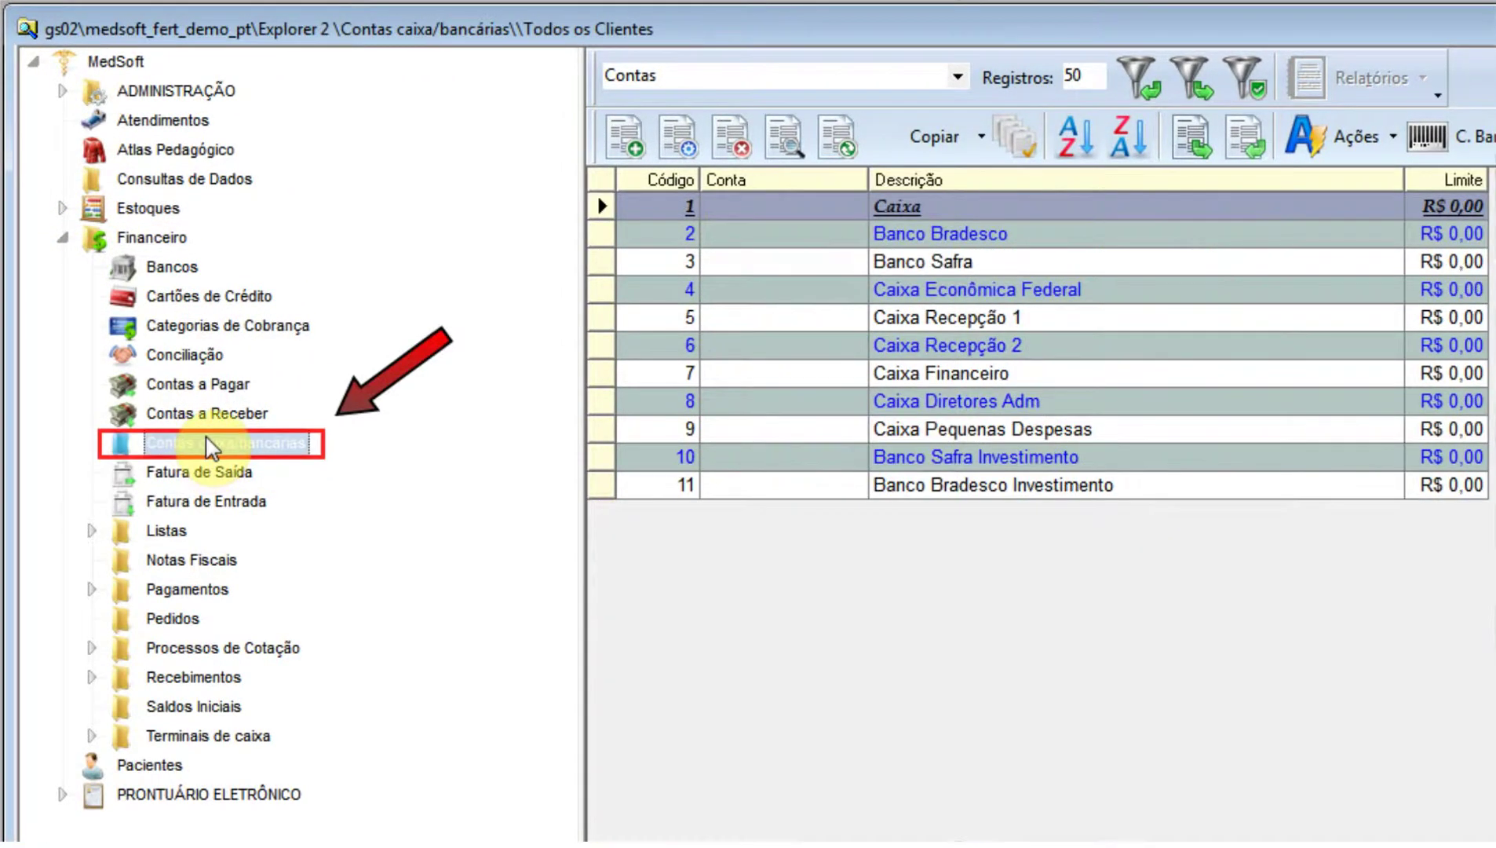
{"action": "left_click", "coordinate": [1004, 449]}
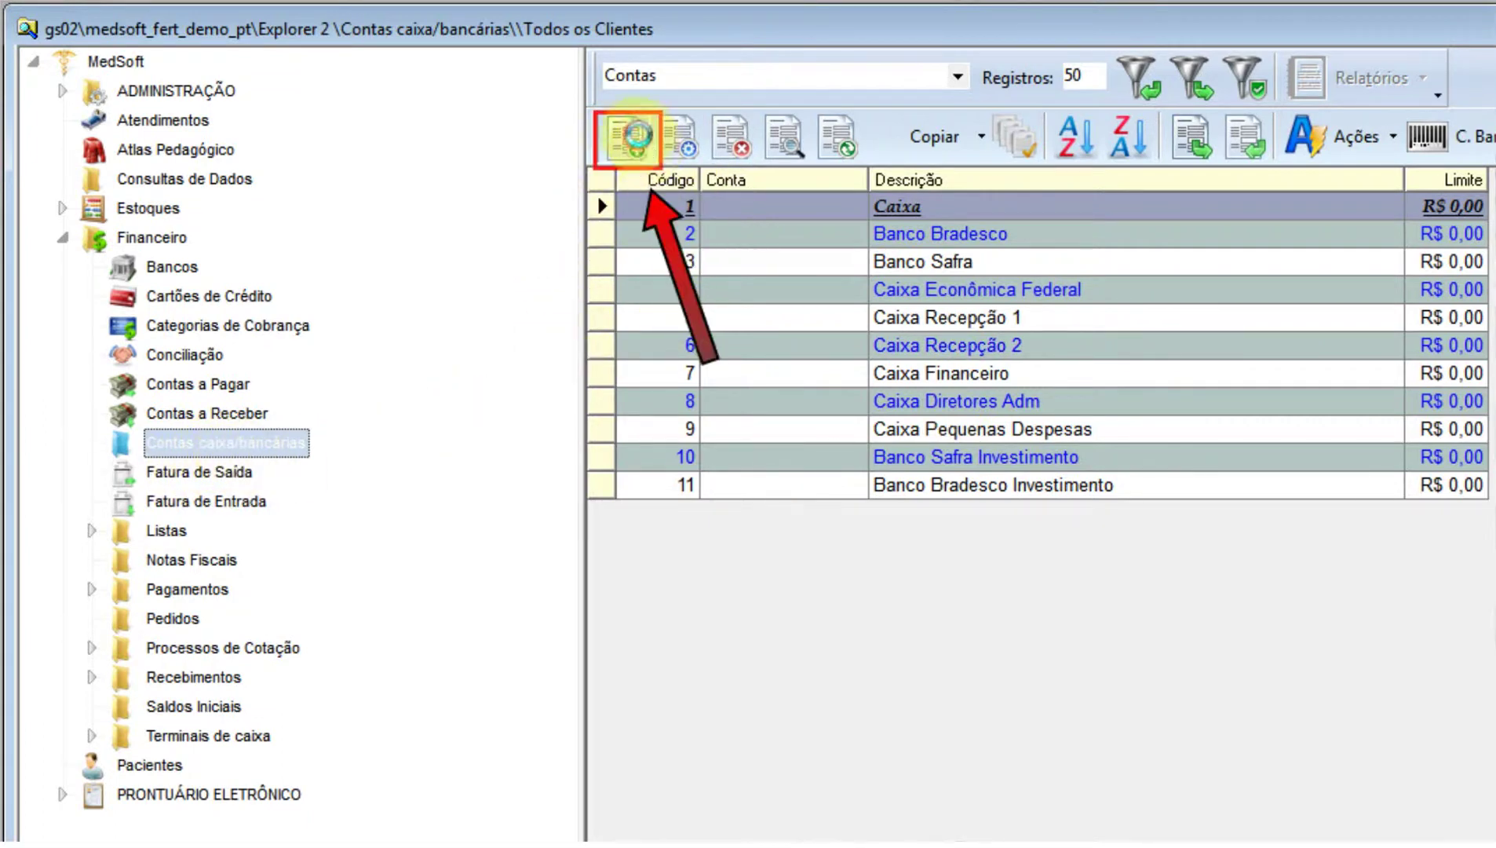
Examine a blank account form and the account types available for its Classe, and leave without creating an account
{"action": "left_click", "coordinate": [641, 145]}
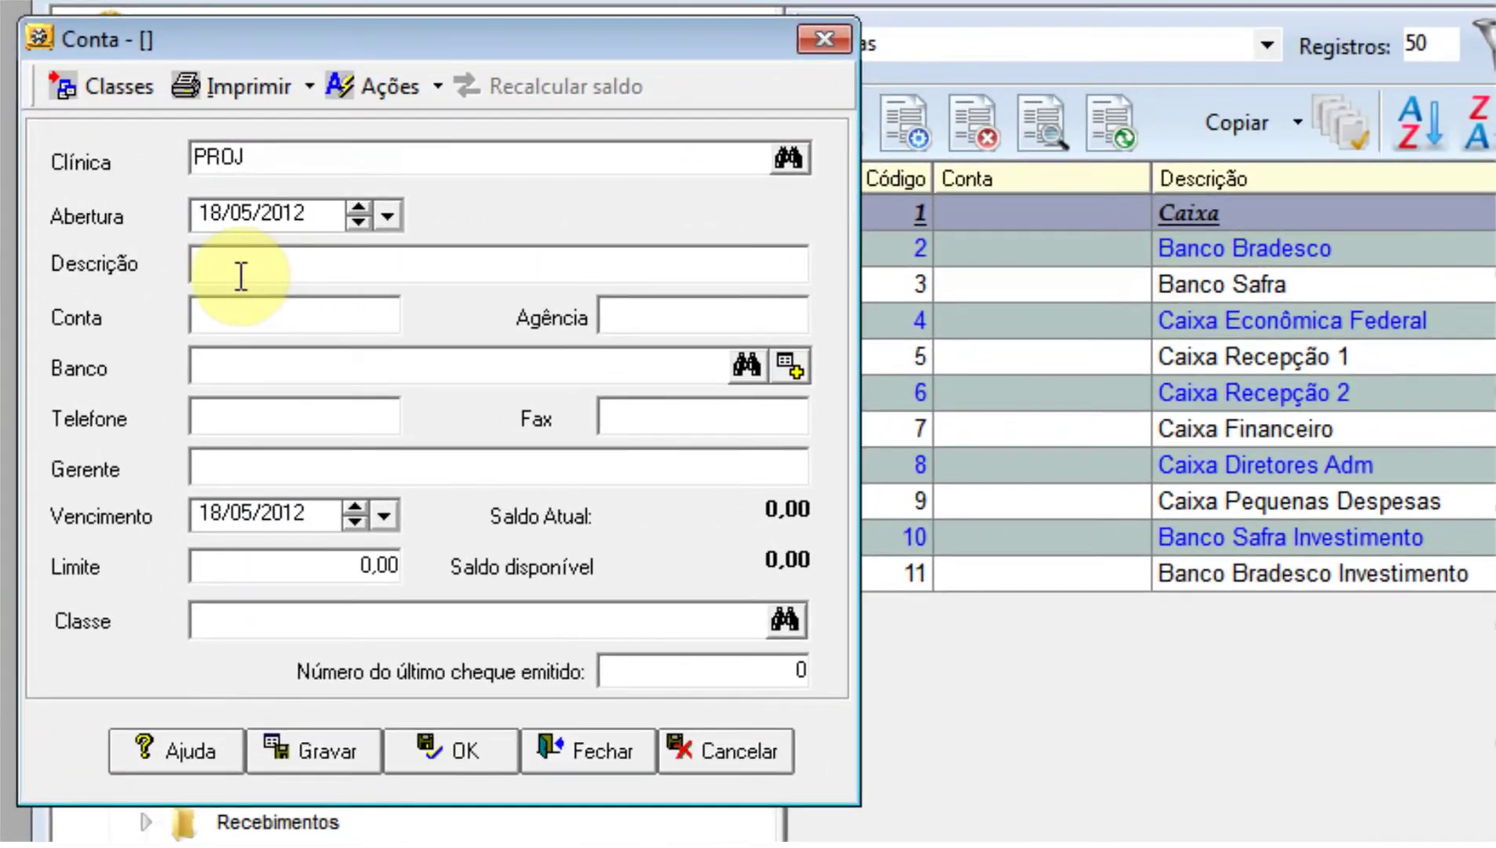
{"action": "left_click", "coordinate": [233, 267]}
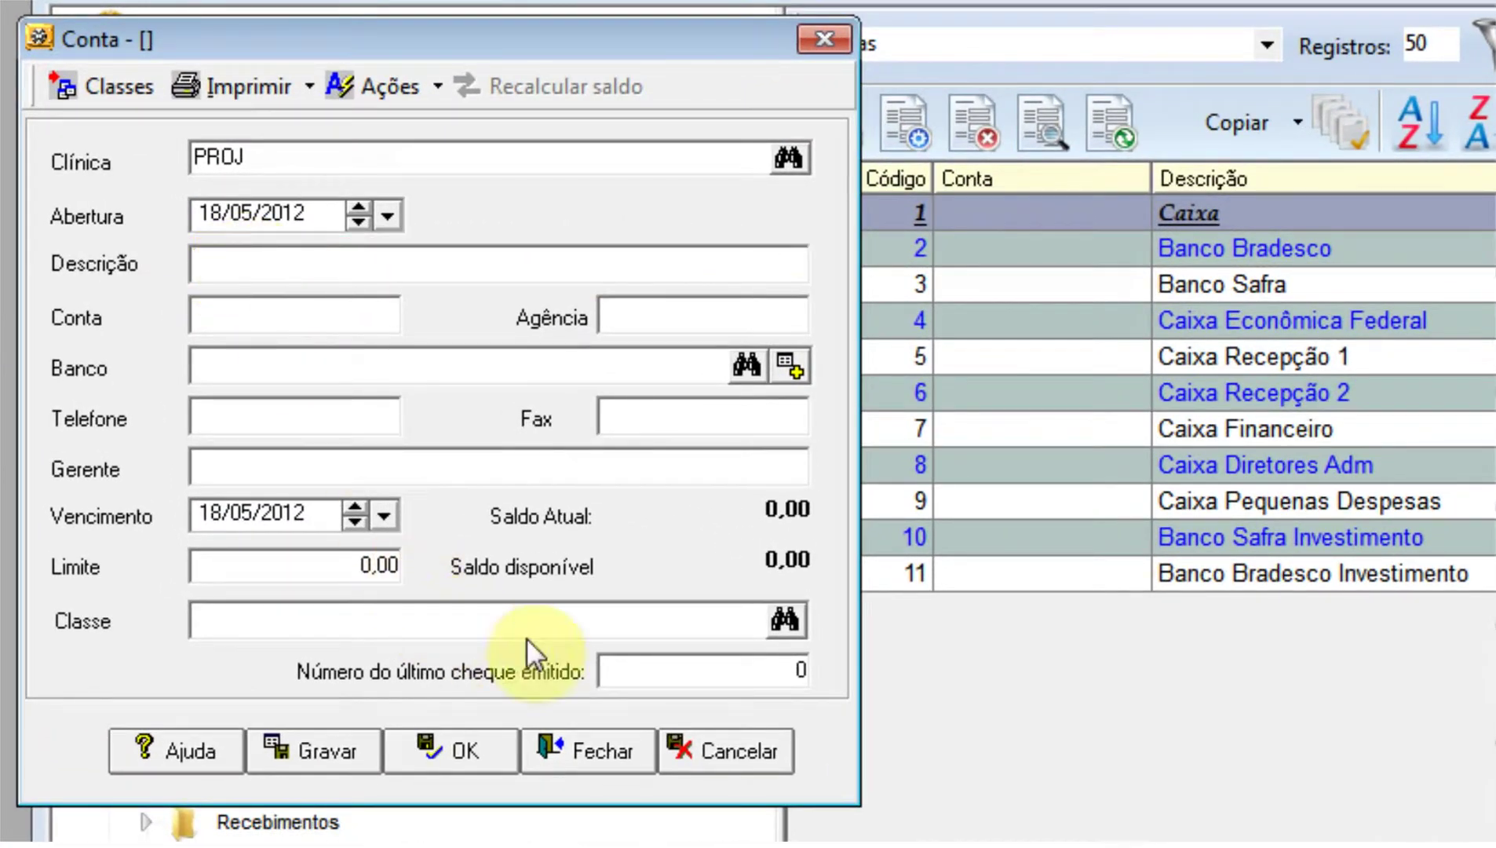
{"action": "left_click", "coordinate": [785, 618]}
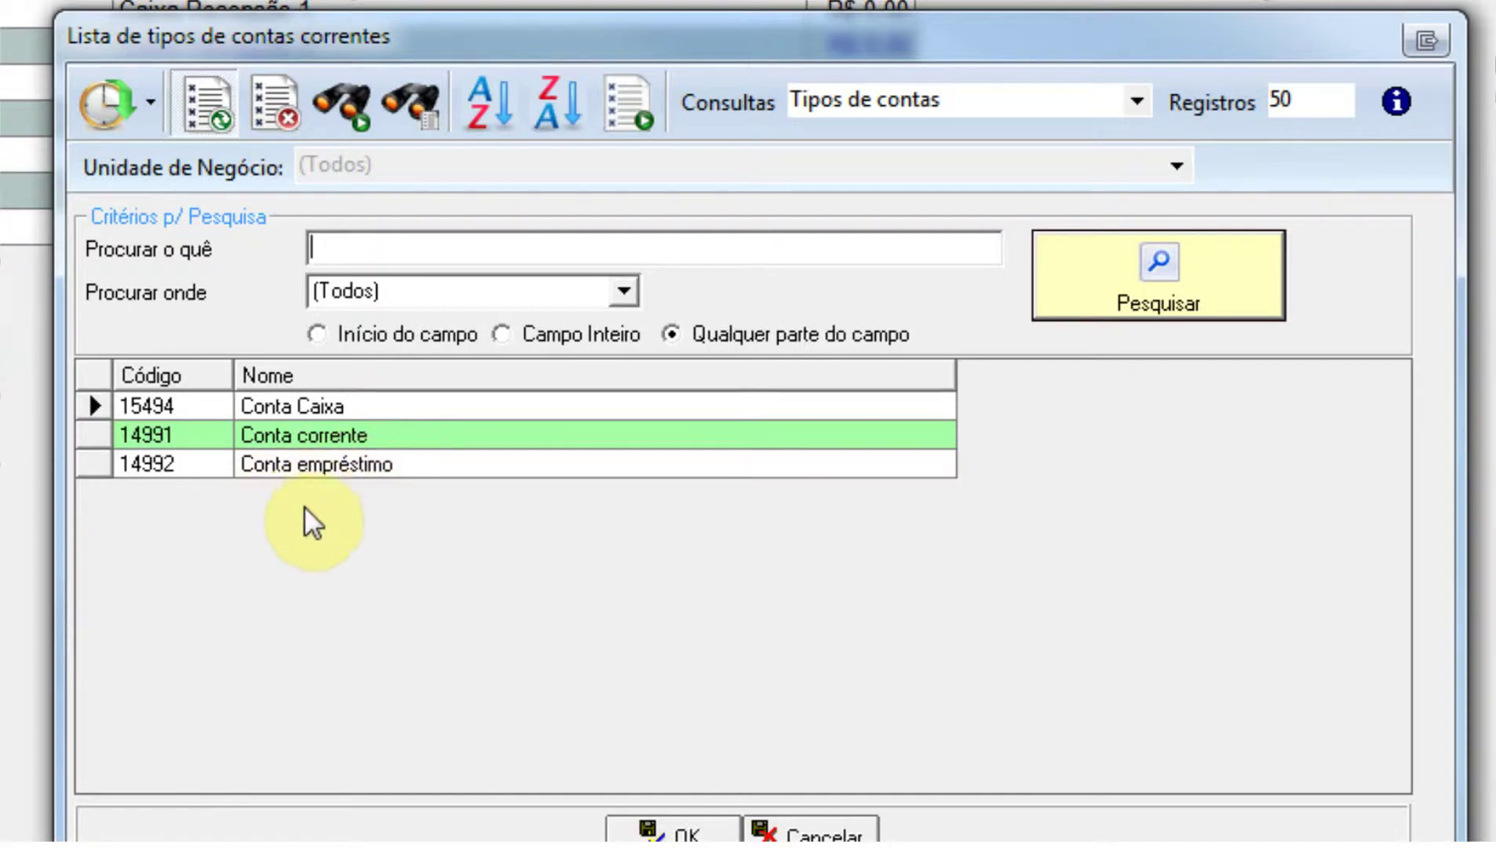
{"action": "left_click", "coordinate": [809, 832]}
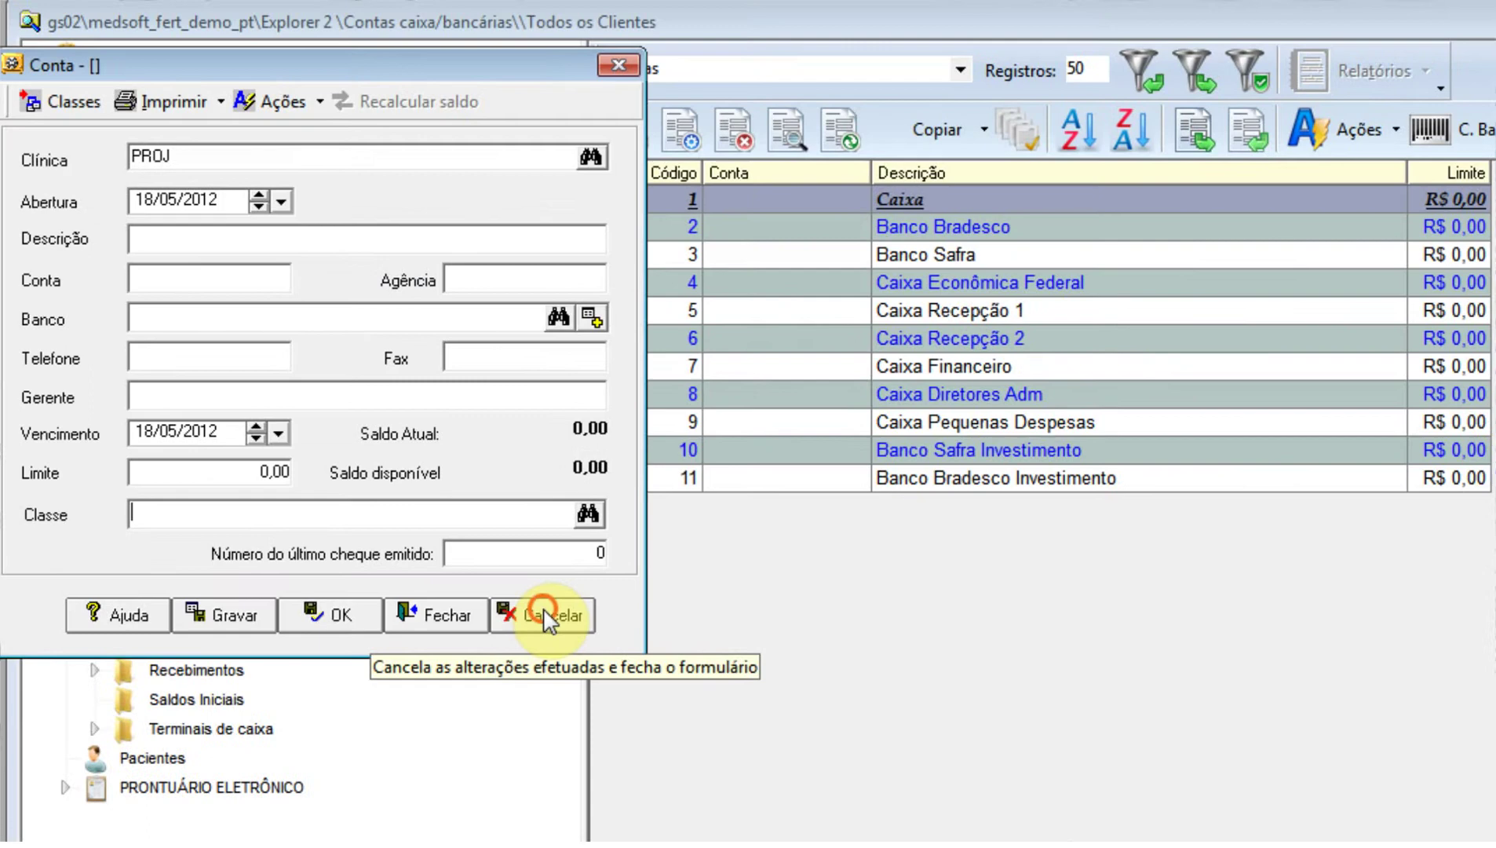
{"action": "left_click", "coordinate": [125, 510]}
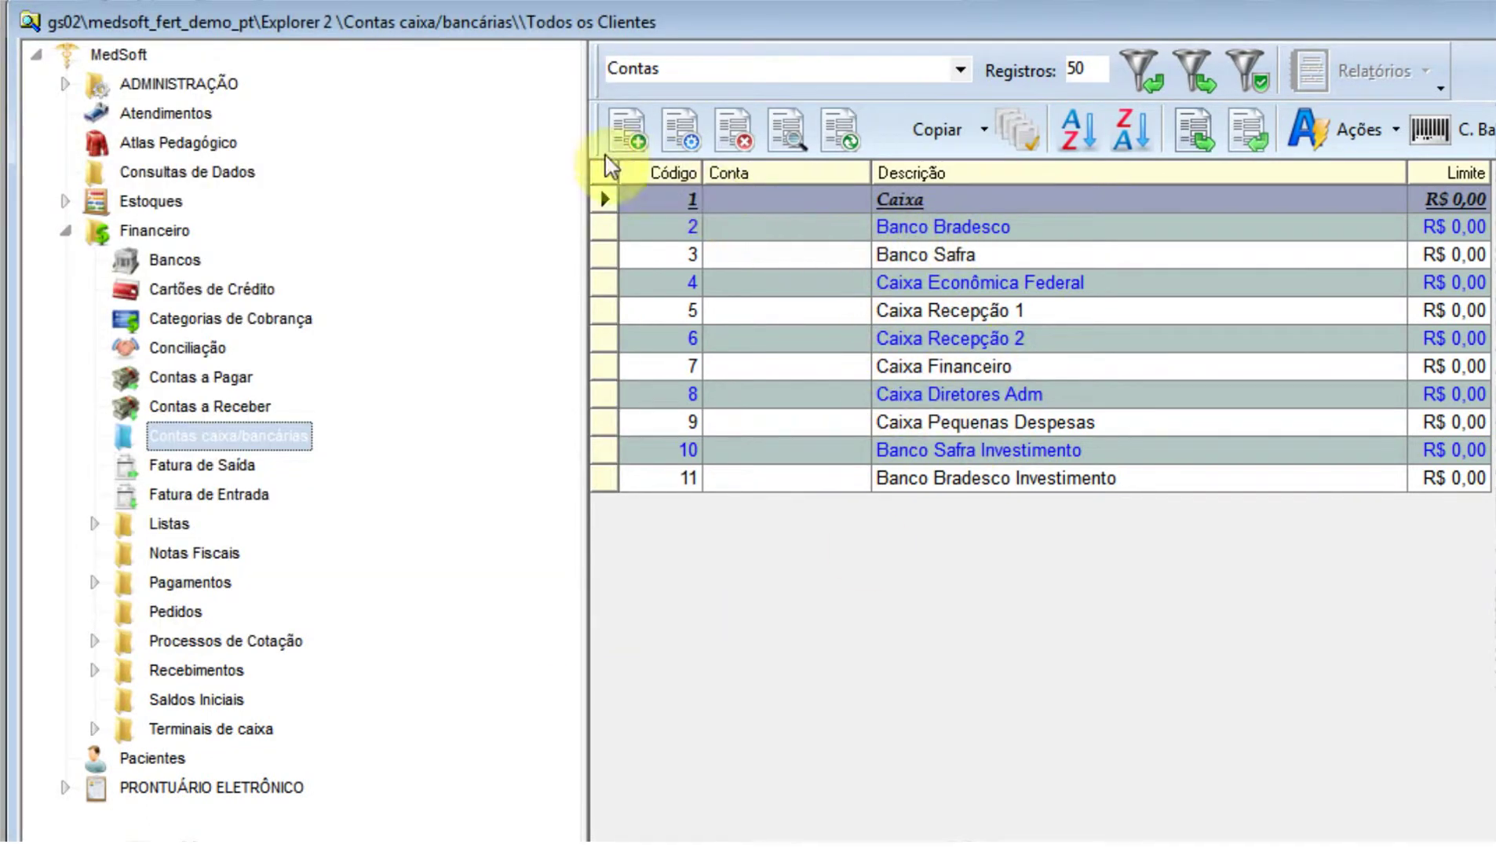
Review the details of the existing Banco Bradesco account and close its record
{"action": "double_click", "coordinate": [944, 232]}
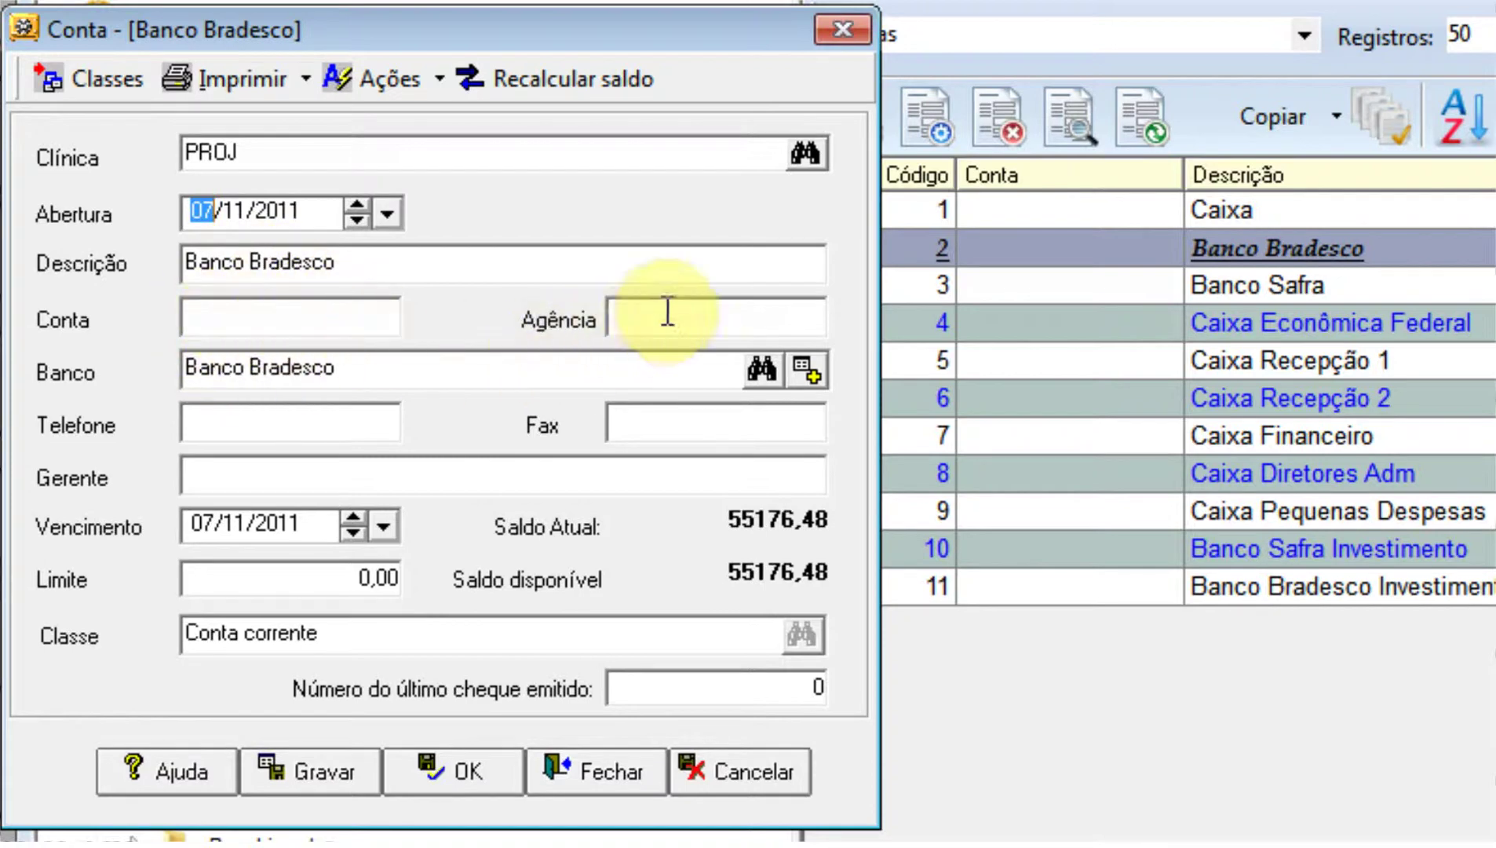
{"action": "mouse_move", "coordinate": [327, 377]}
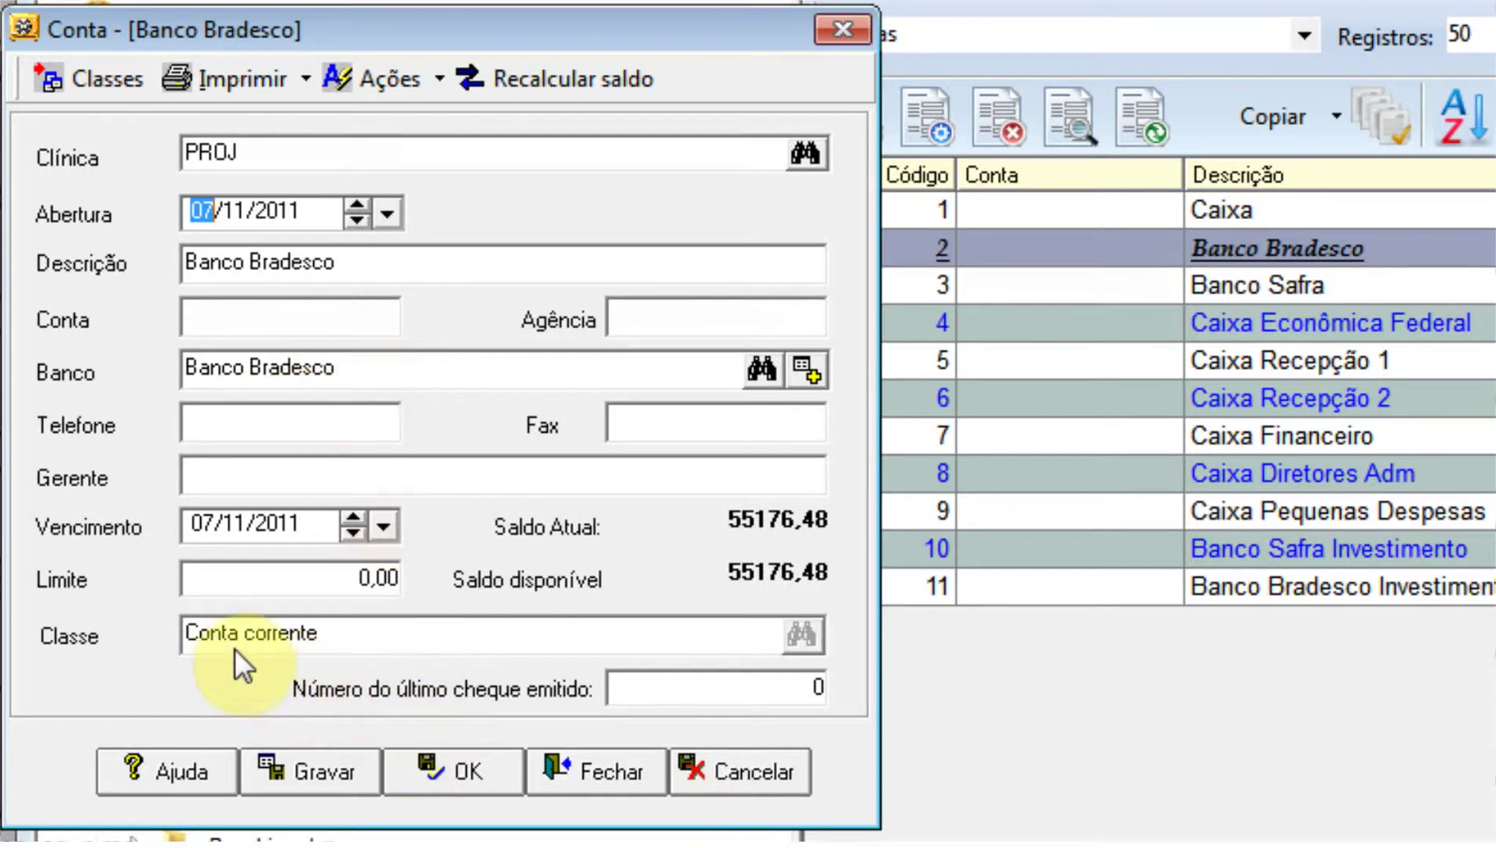
{"action": "left_click", "coordinate": [434, 774]}
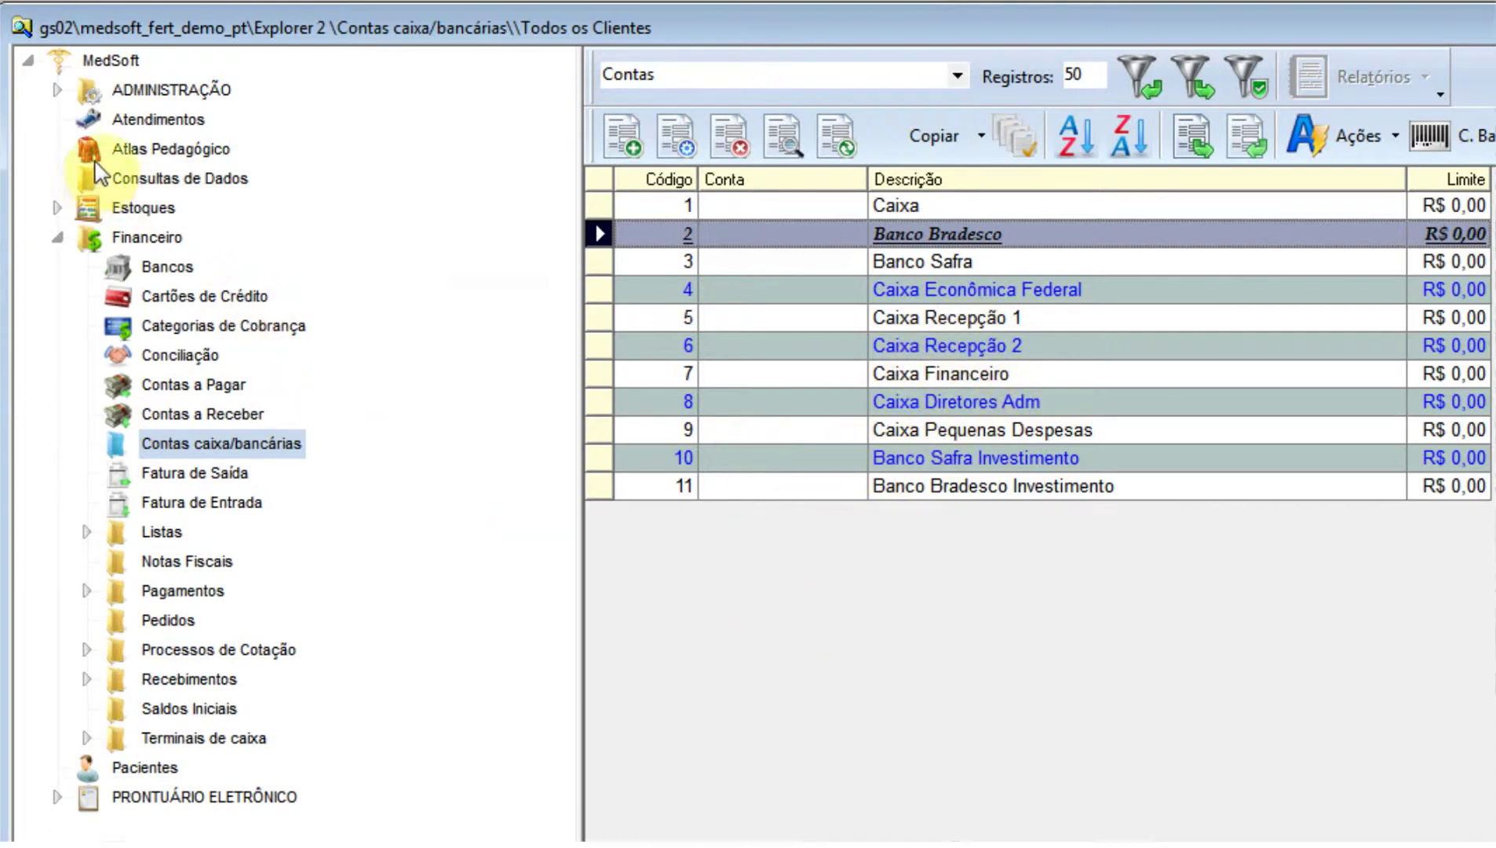
From the Usuários list under ADMINISTRAÇÃO, open the Atendimento group user's record at its Terminais de Caixa
{"action": "left_click", "coordinate": [58, 91]}
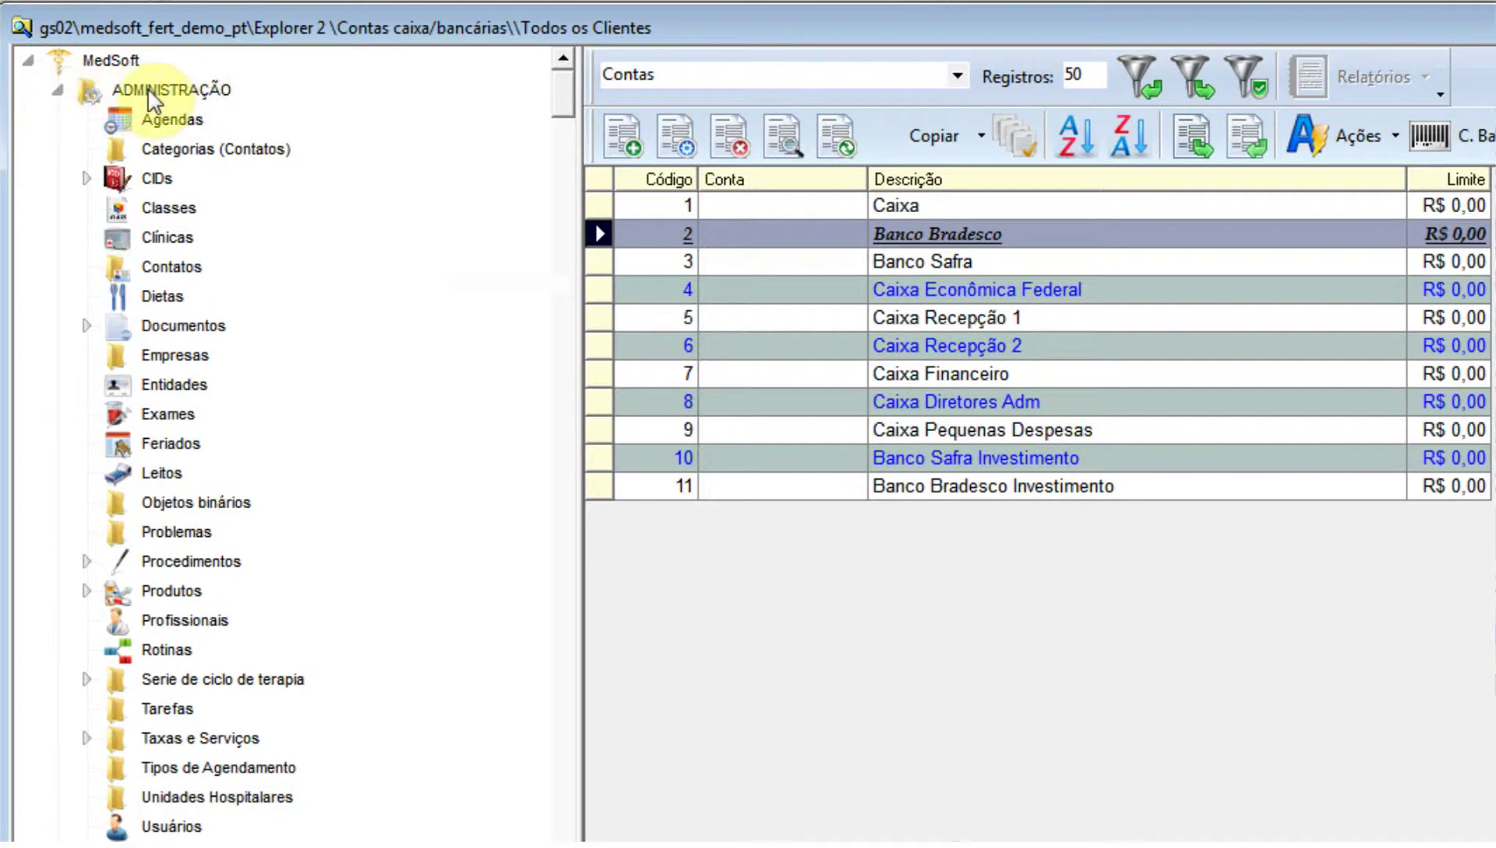
{"action": "left_click", "coordinate": [172, 826]}
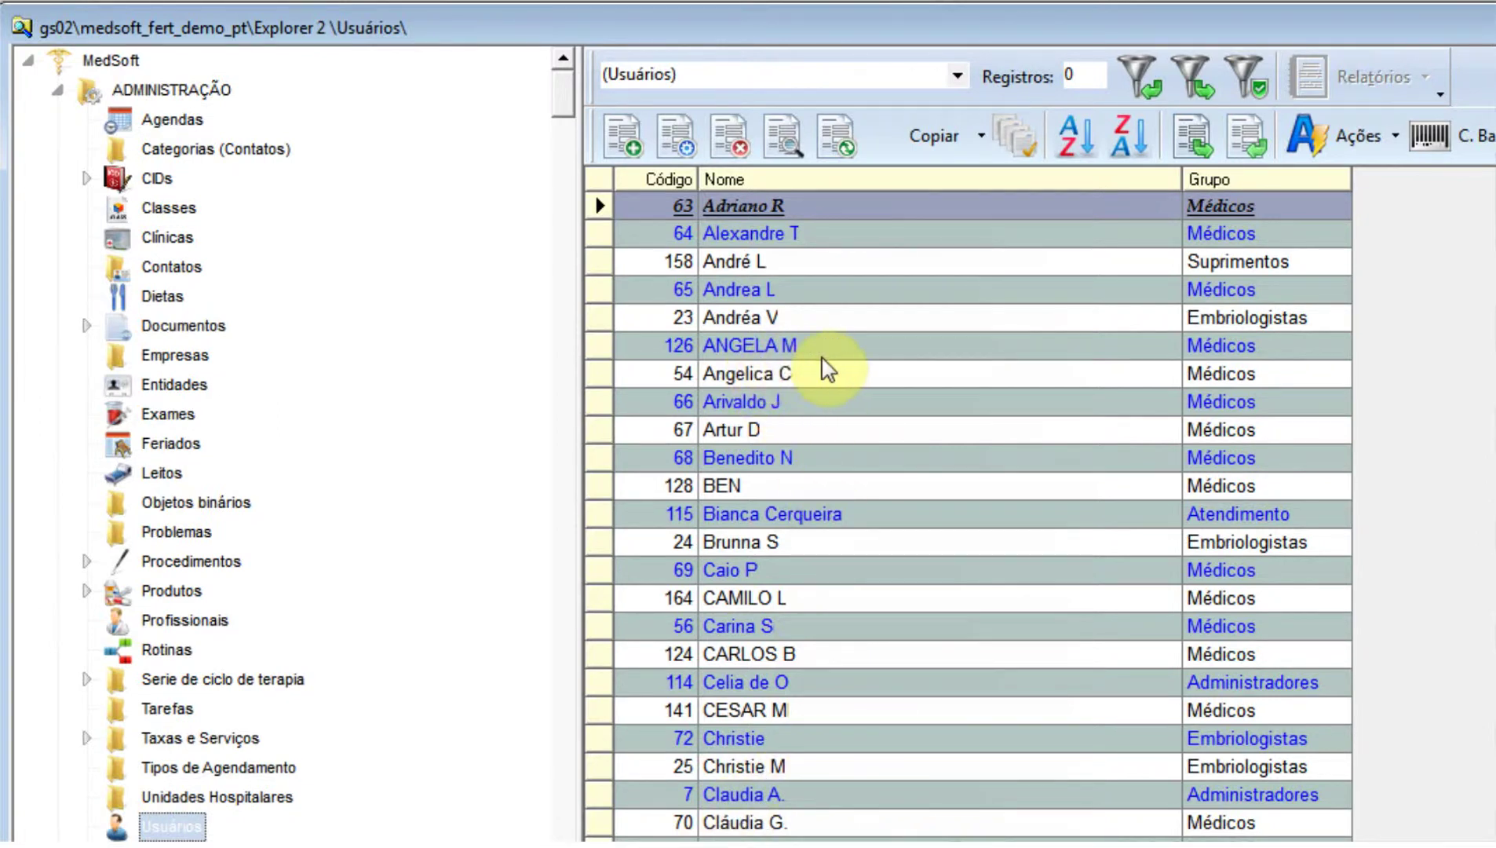
{"action": "left_click", "coordinate": [835, 518]}
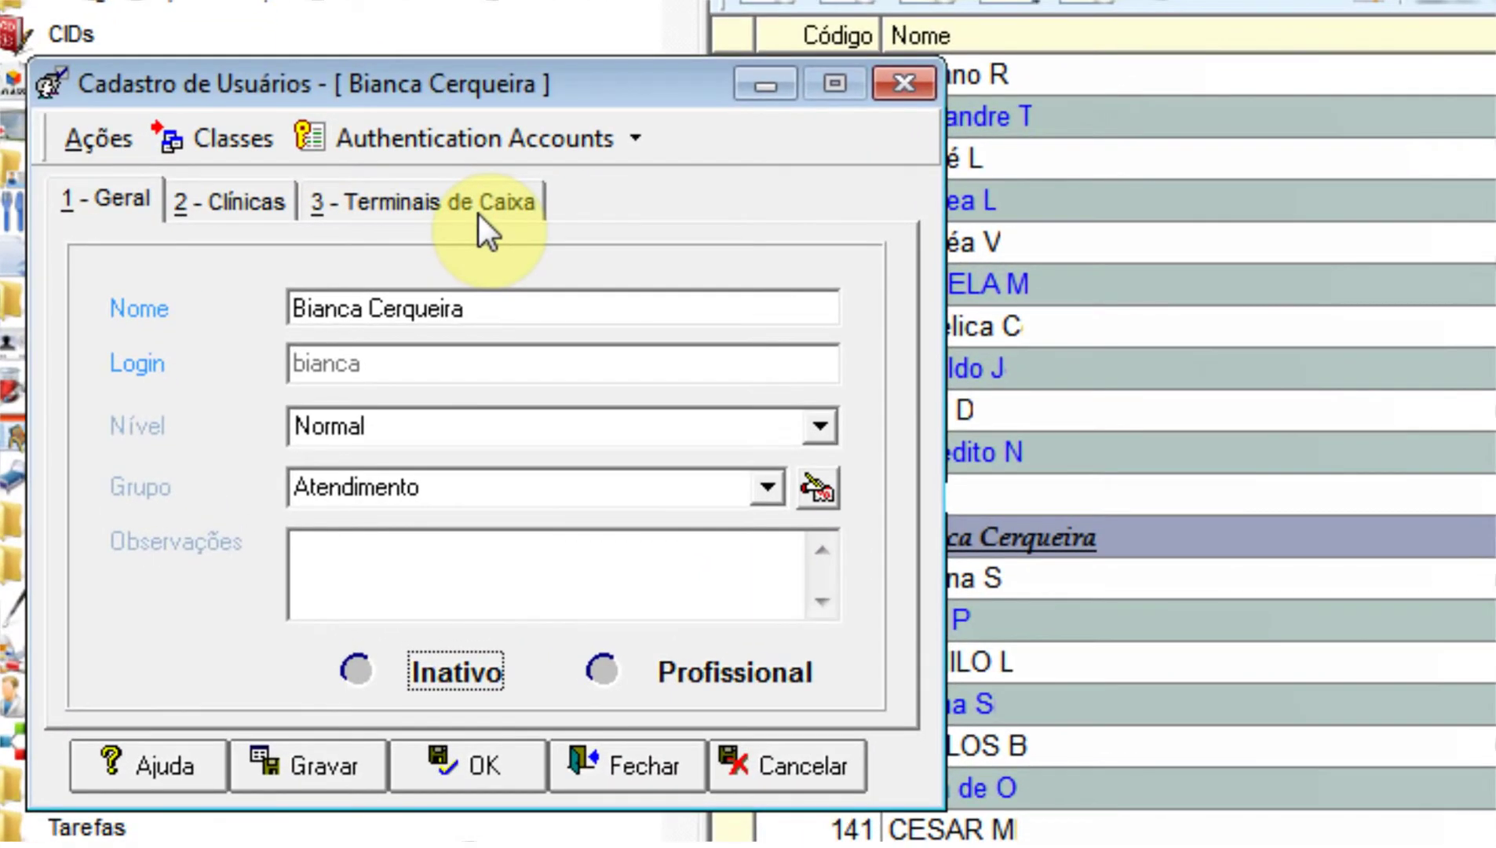
{"action": "left_click", "coordinate": [478, 217]}
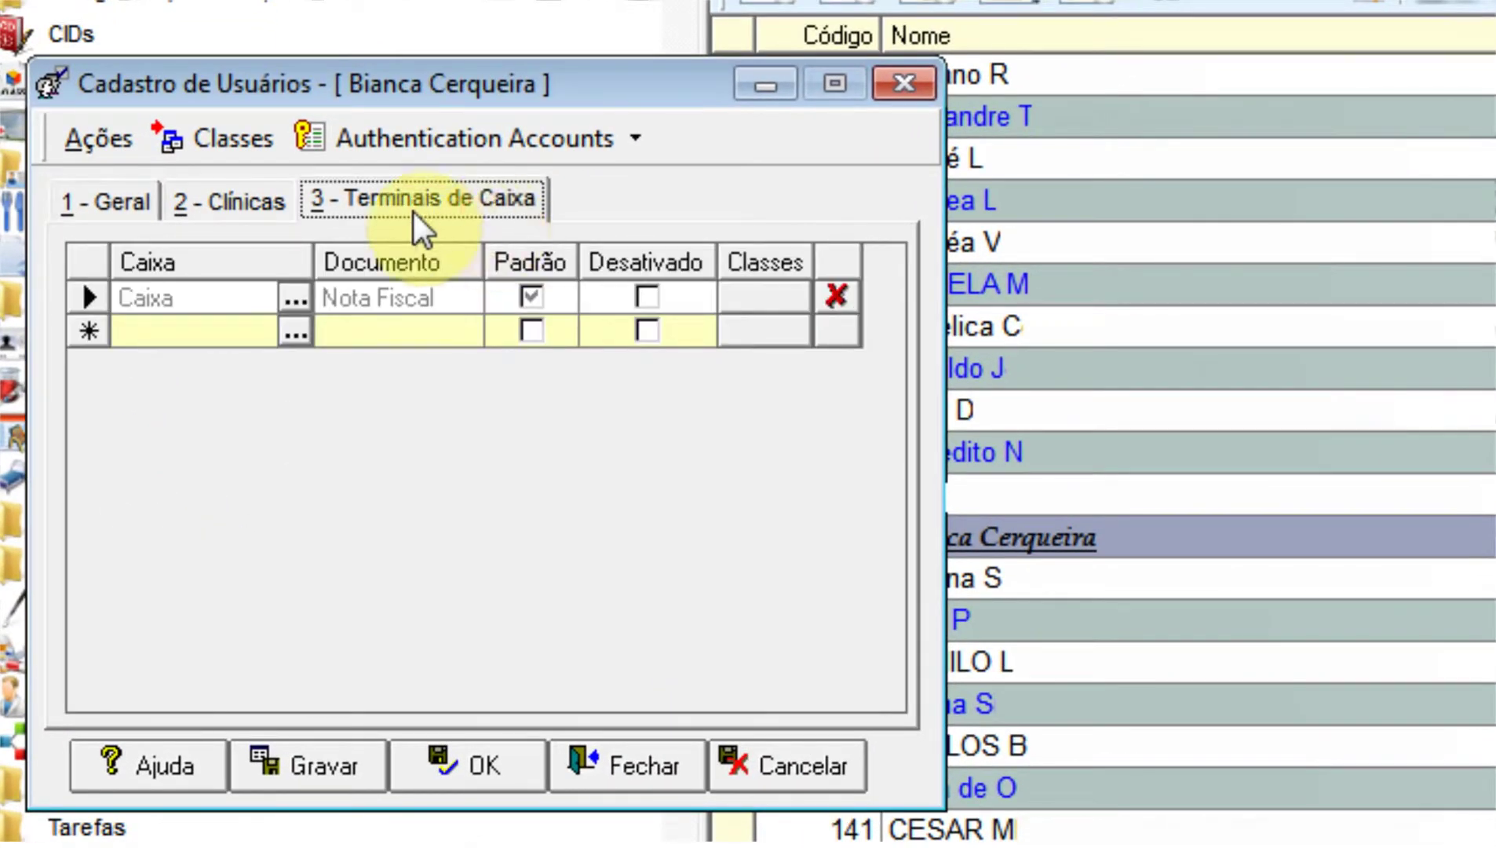
View the cash accounts that can be assigned to the user's terminal, and leave the user record without changes
{"action": "left_click", "coordinate": [295, 302]}
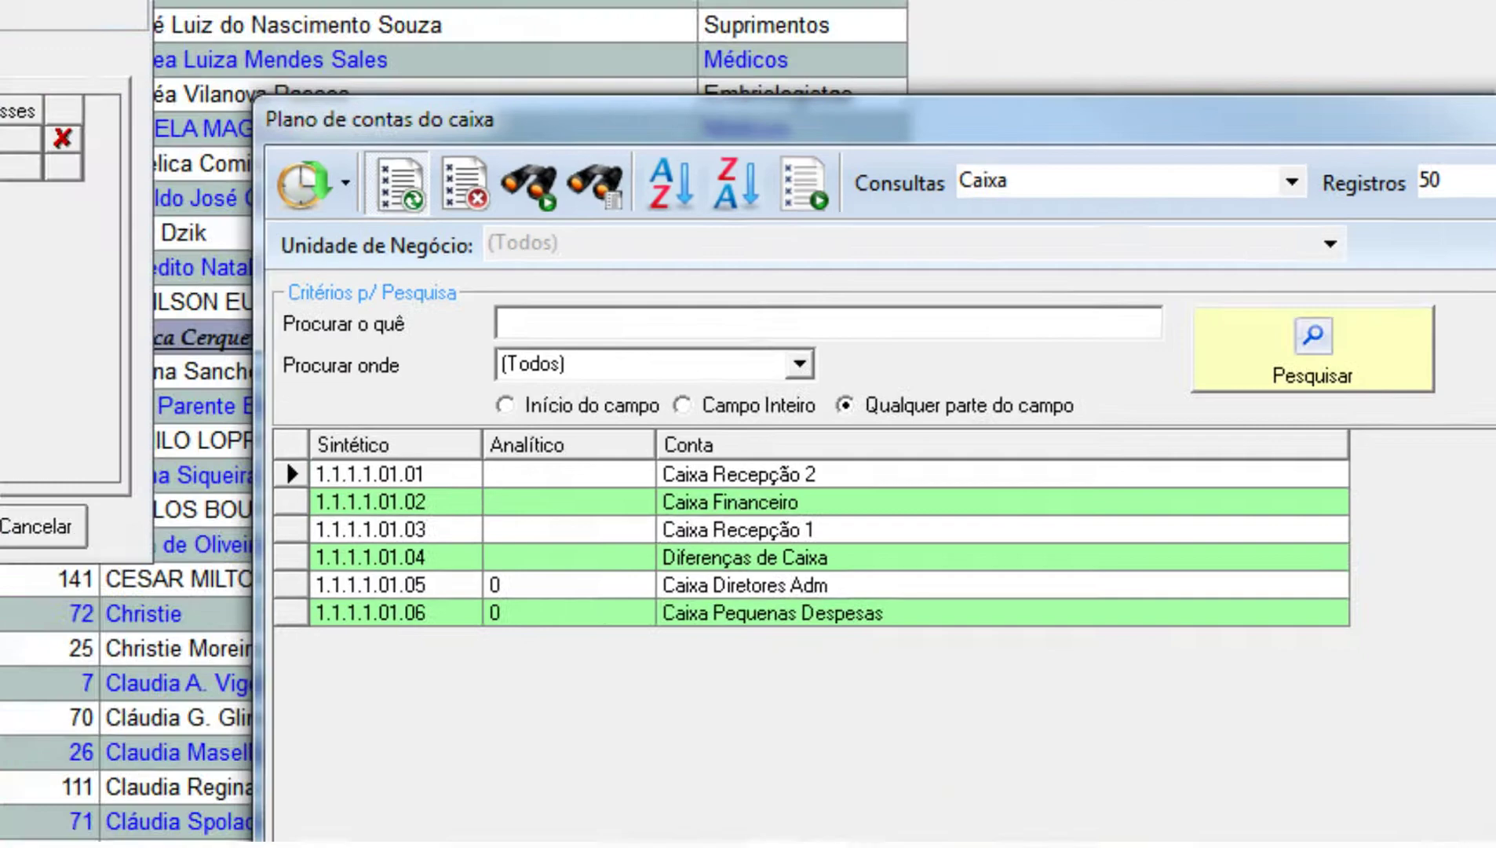
{"action": "left_click", "coordinate": [817, 832]}
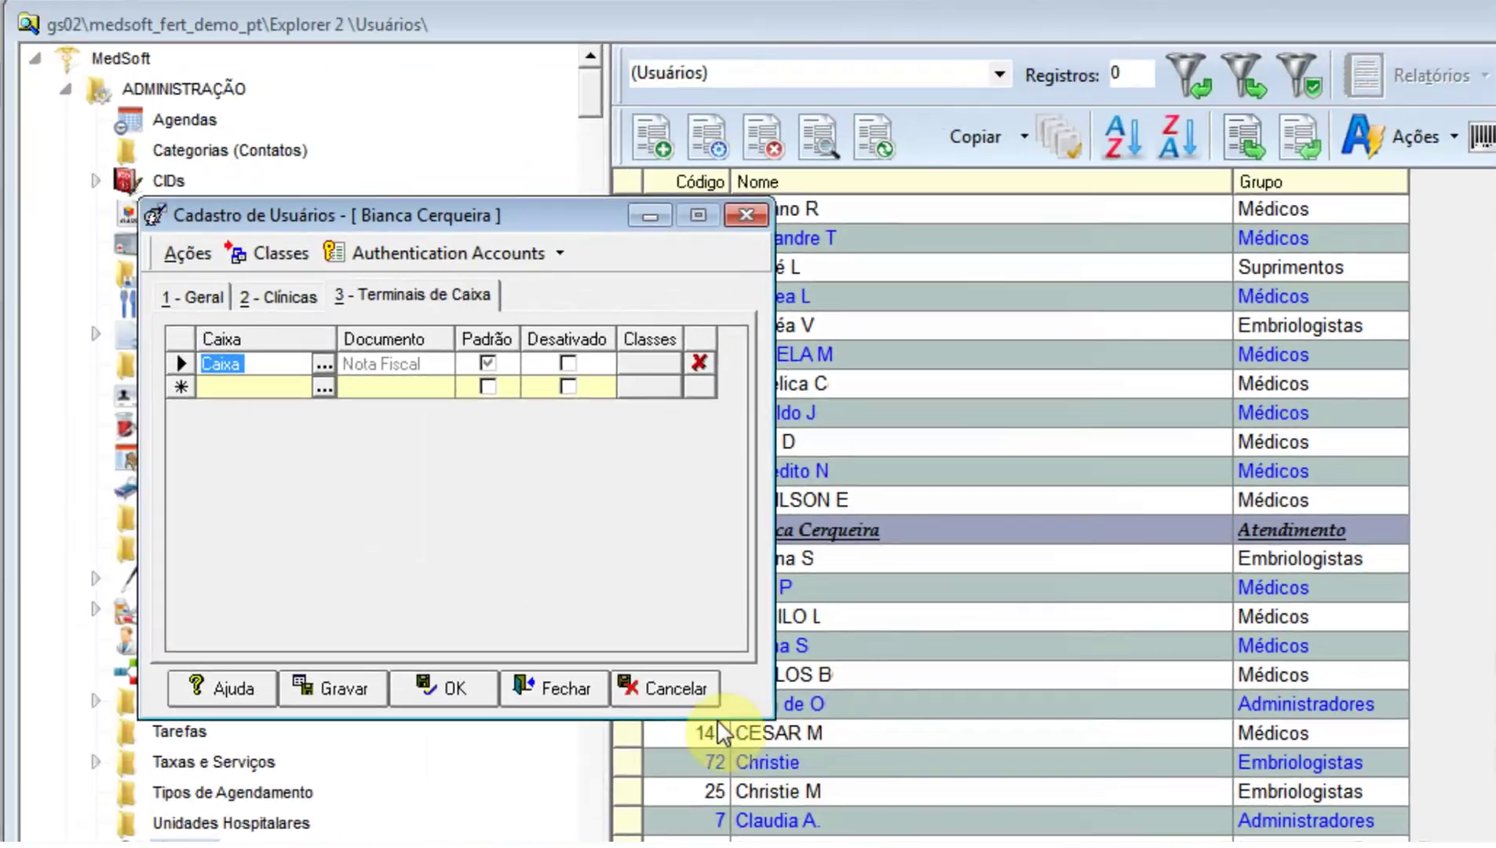
{"action": "left_click", "coordinate": [668, 690]}
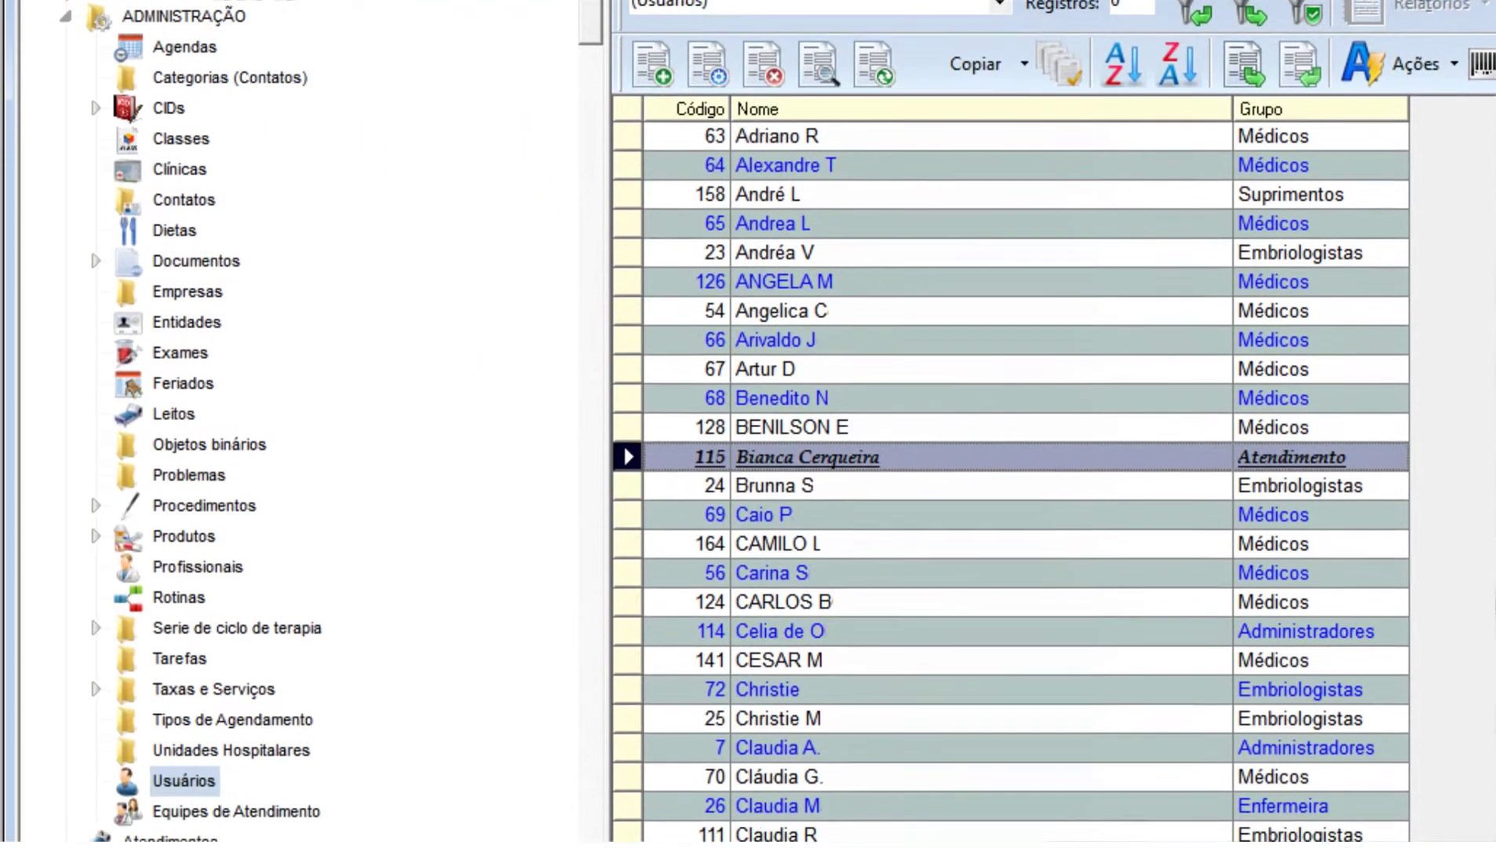
Display the Cartões de Crédito list under Financeiro
{"action": "left_click", "coordinate": [598, 789]}
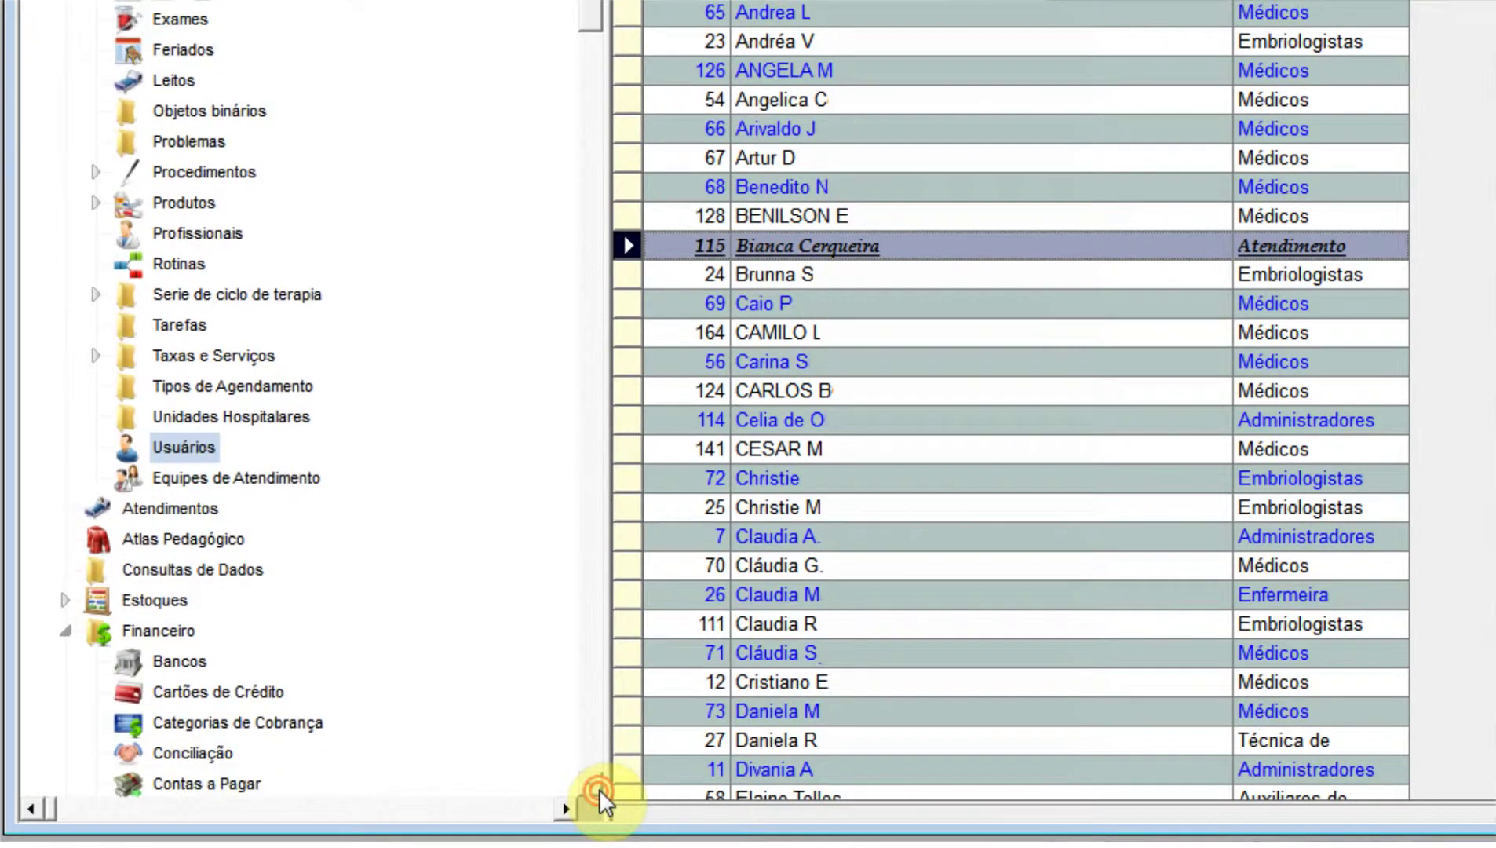
{"action": "scroll", "coordinate": [598, 789], "scroll_direction": "down", "scroll_amount": 3}
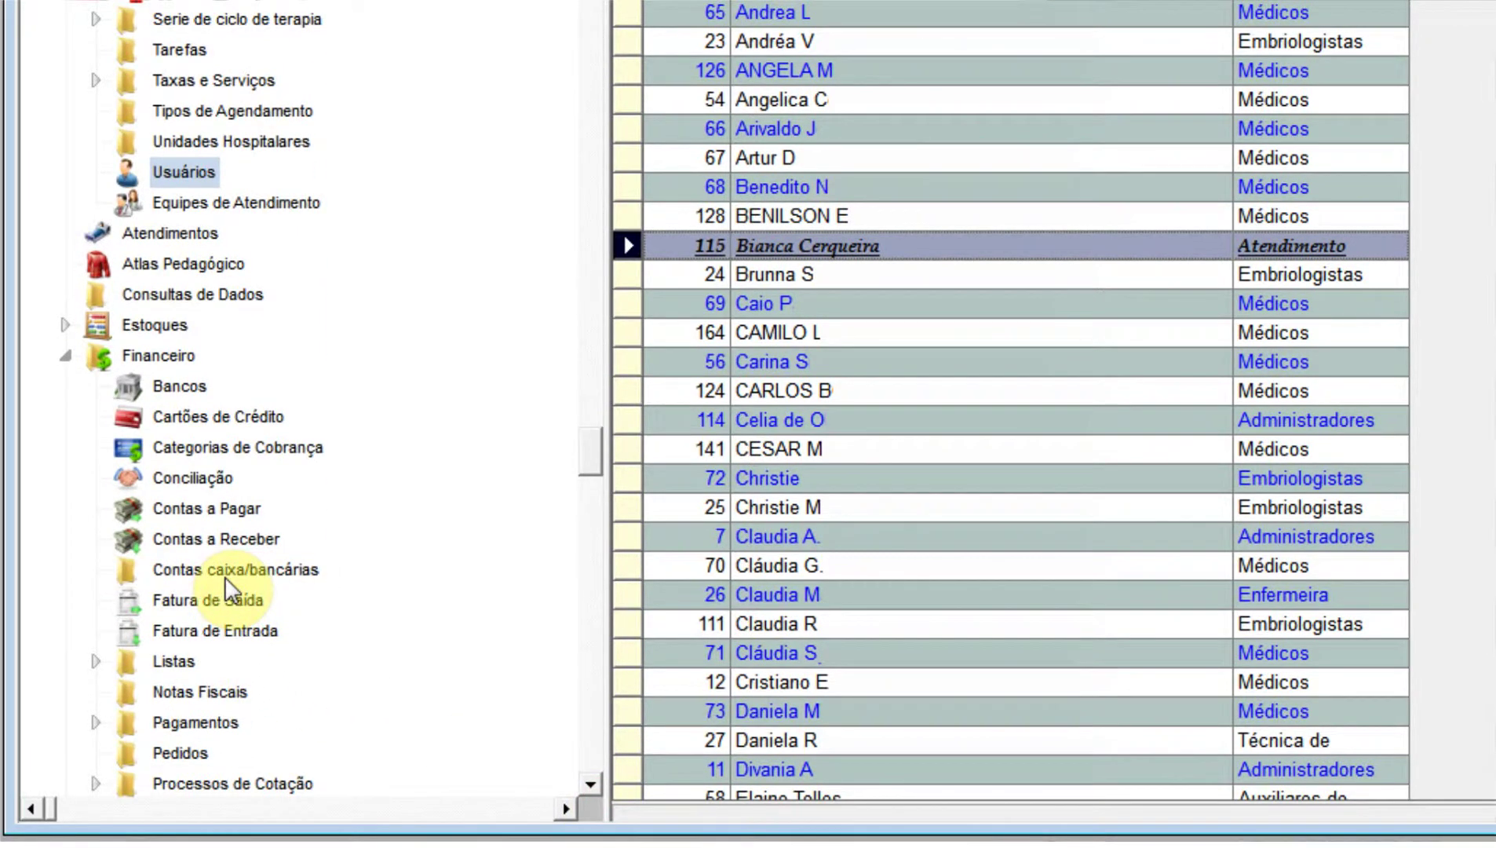
{"action": "left_click", "coordinate": [209, 419]}
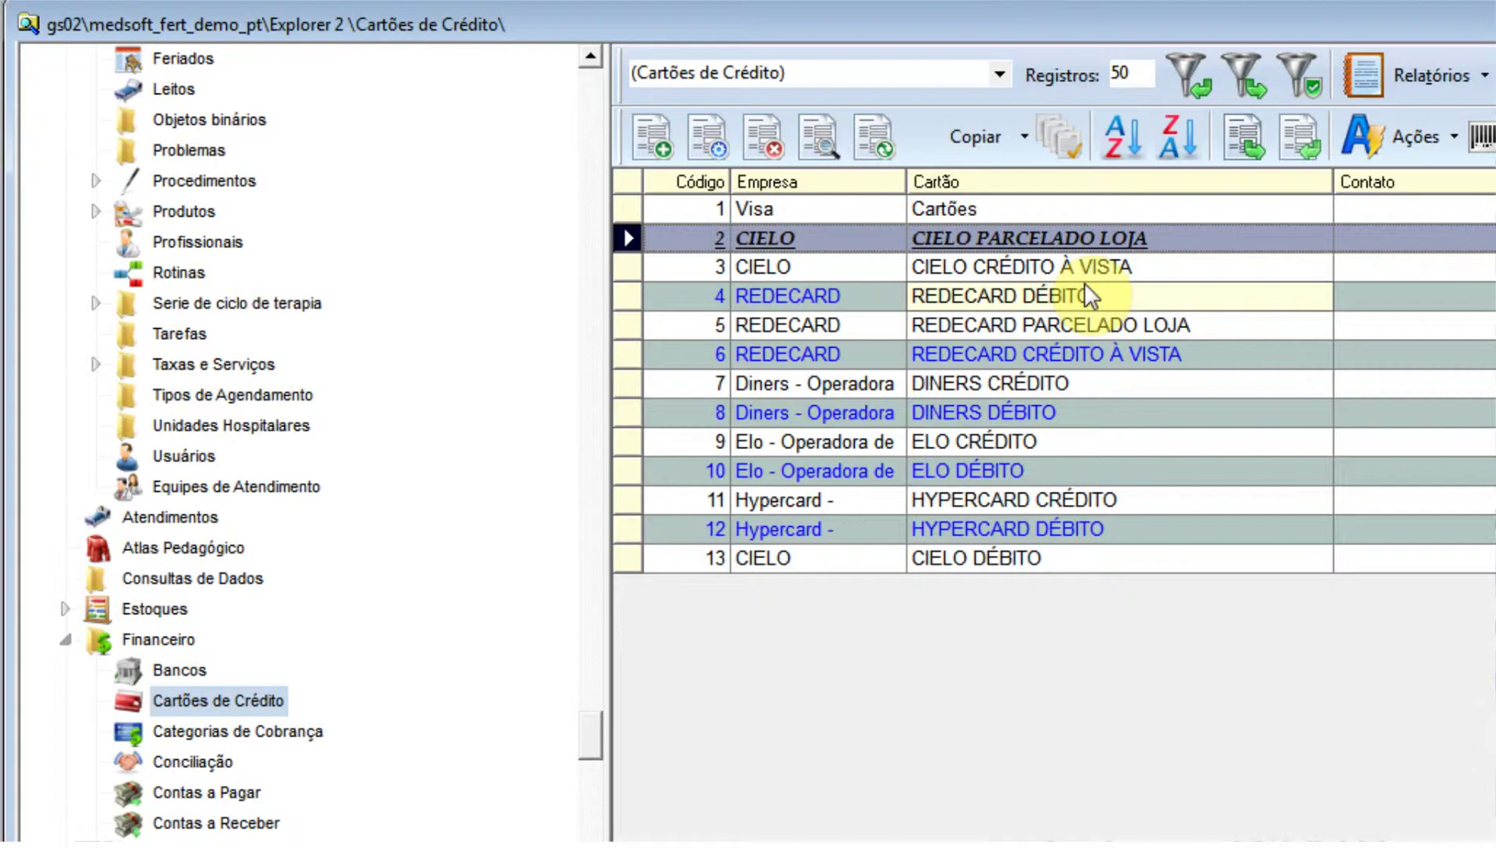
Open the CIELO PARCELADO LOJA card and choose Dias corridos/vencto dia útil as its Recebimento type
{"action": "double_click", "coordinate": [1084, 237]}
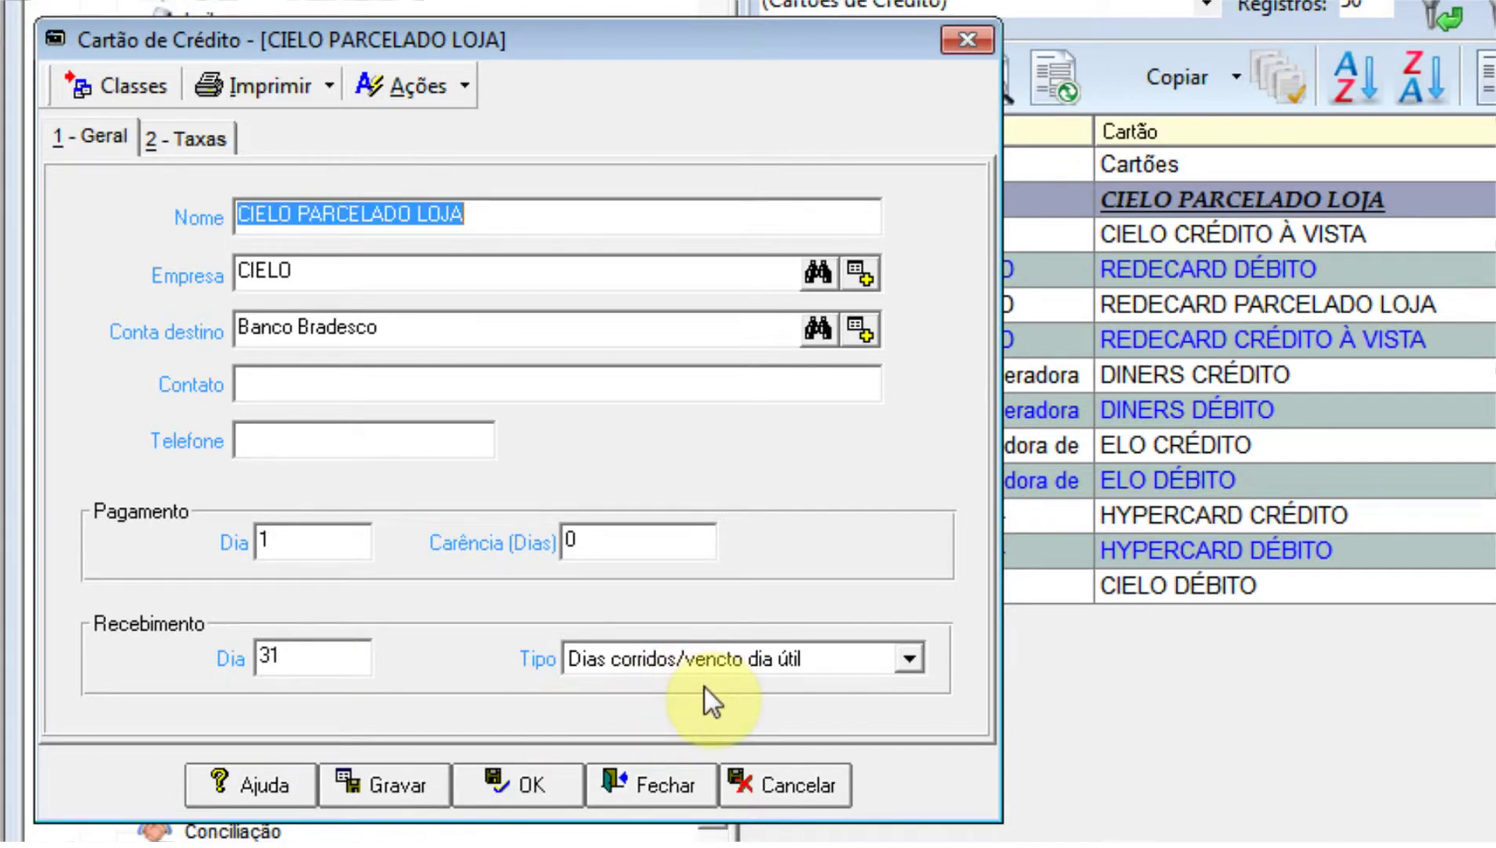
{"action": "left_click", "coordinate": [909, 659]}
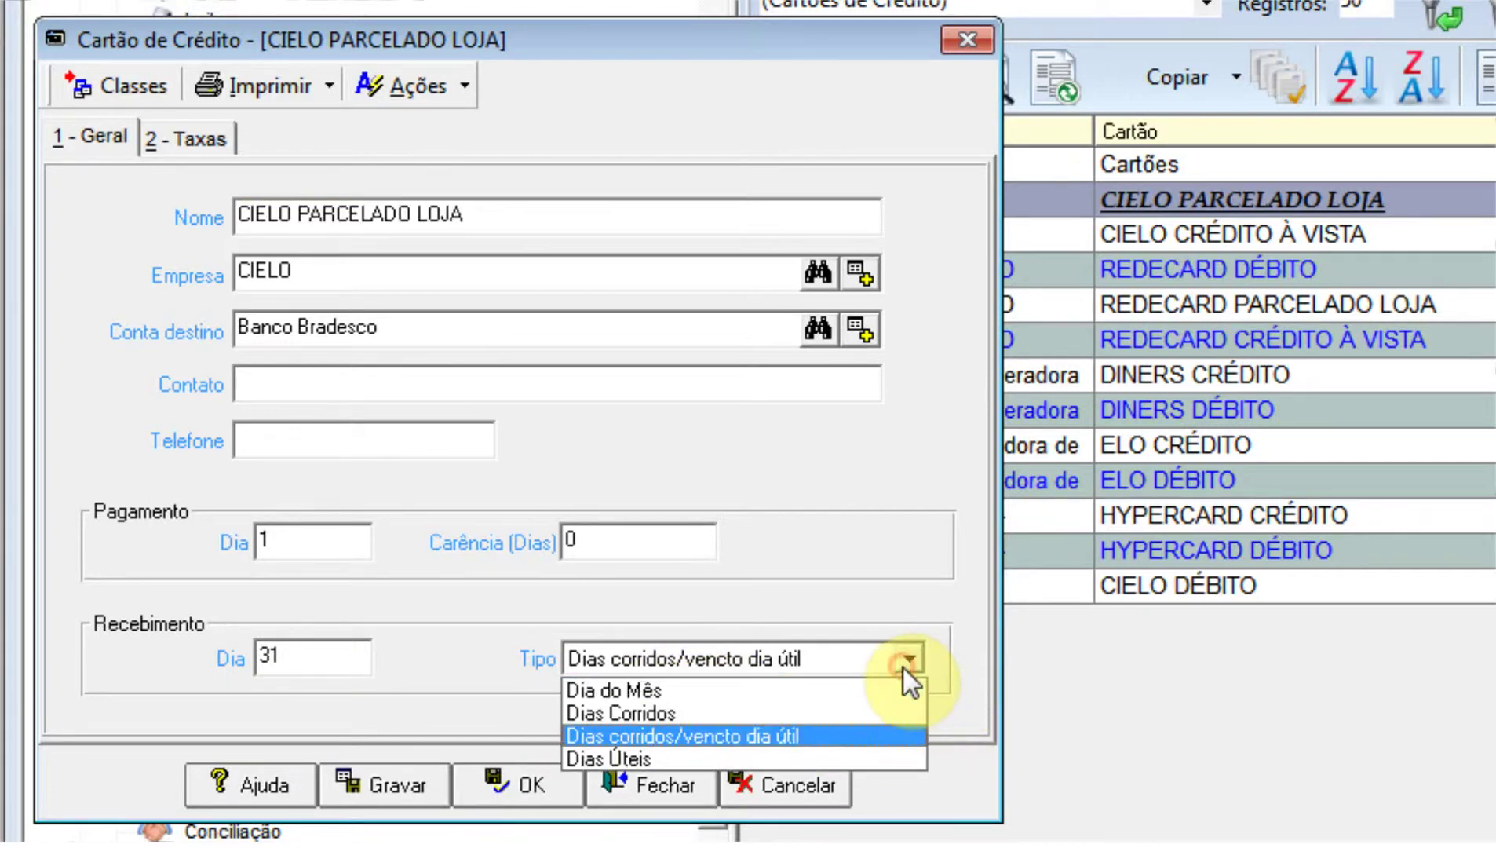
{"action": "left_click", "coordinate": [843, 735]}
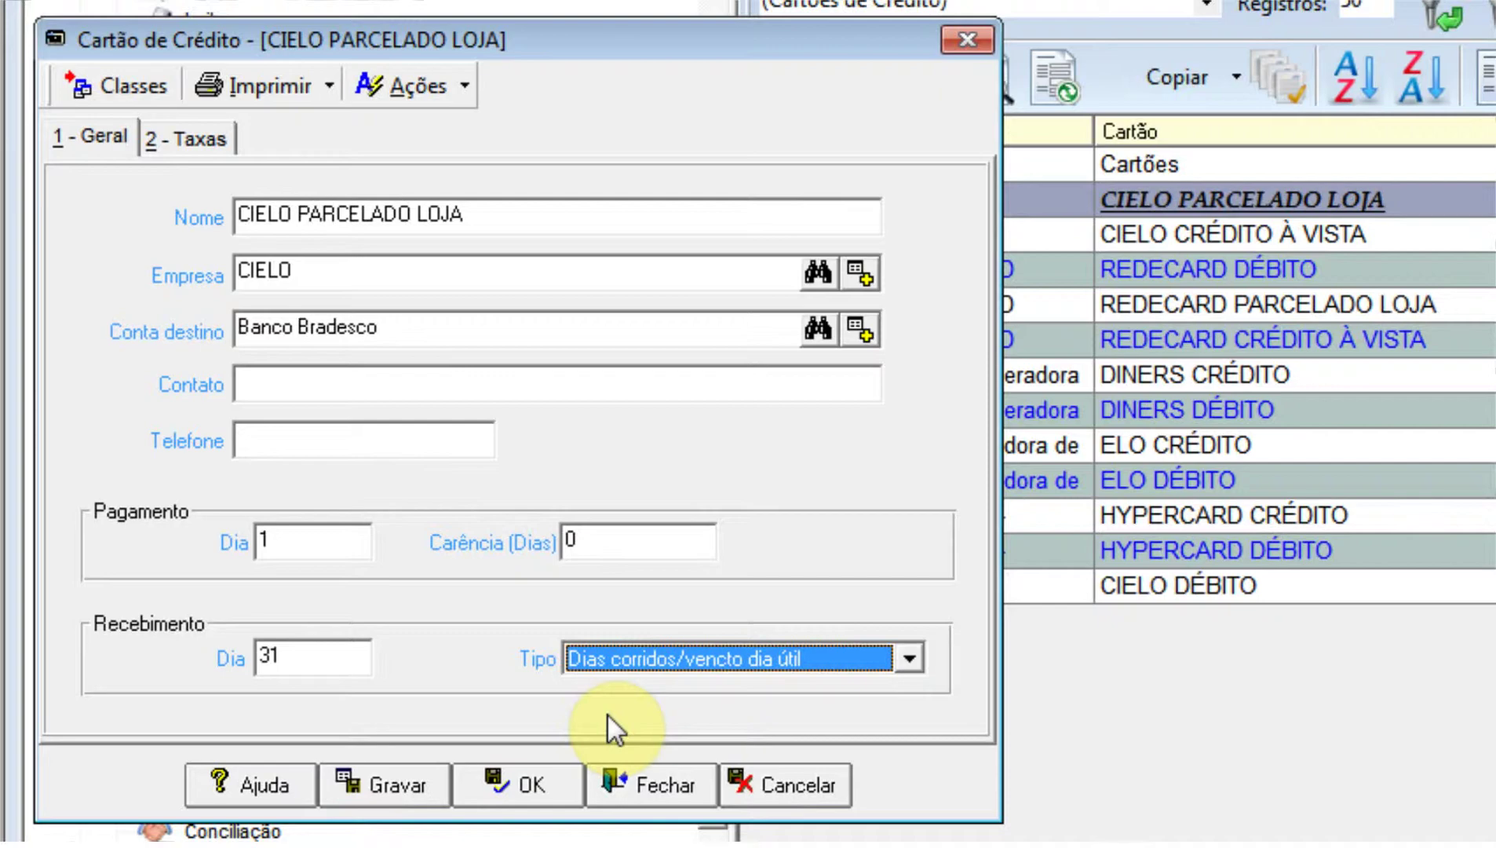
Review the credit and debit classes assigned to the CIELO PARCELADO LOJA card and confirm them
{"action": "left_click", "coordinate": [127, 77]}
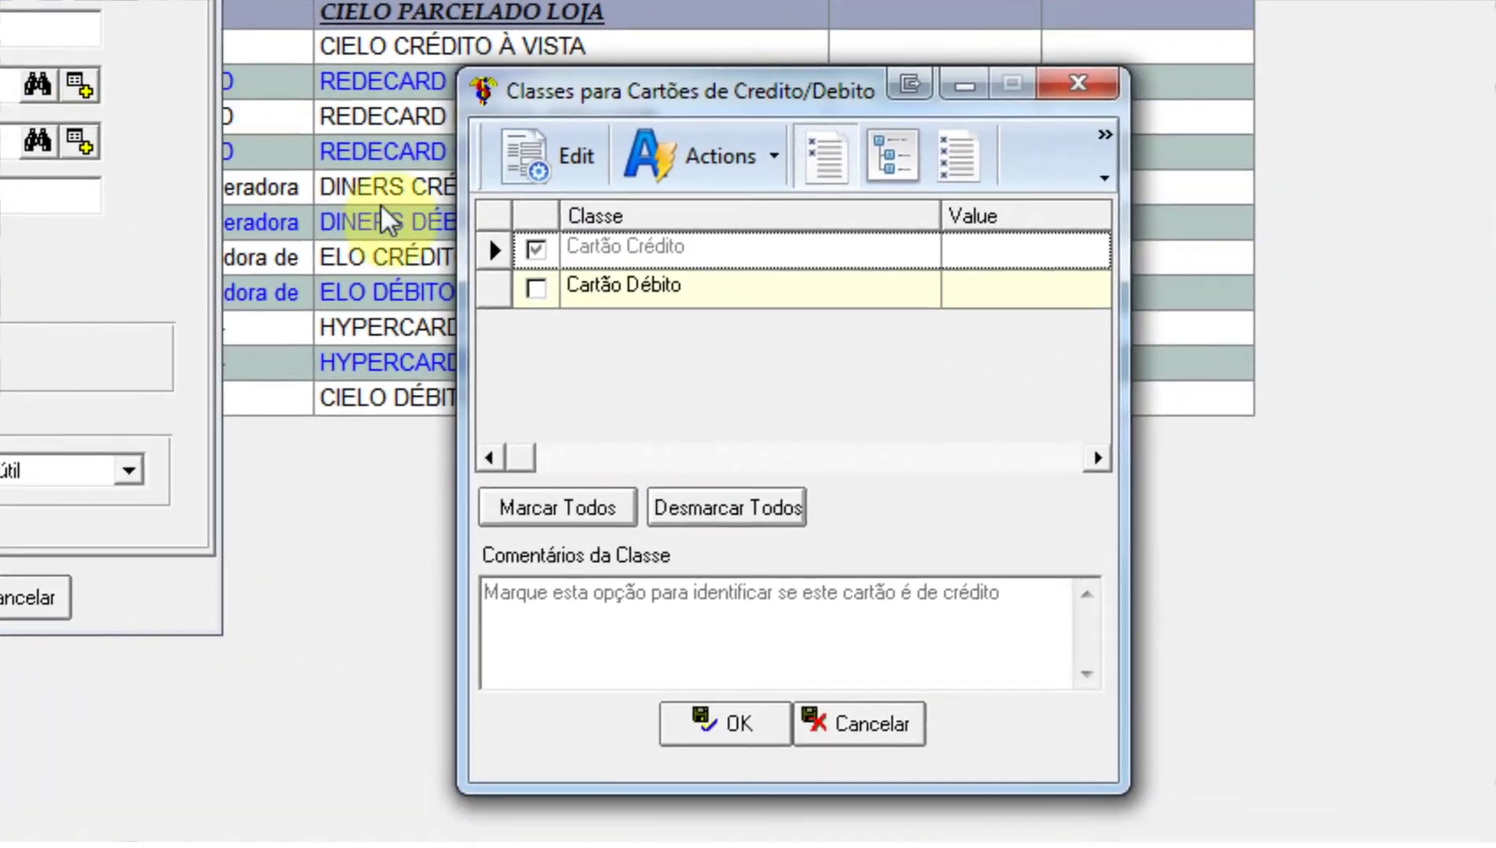
{"action": "left_click", "coordinate": [742, 738]}
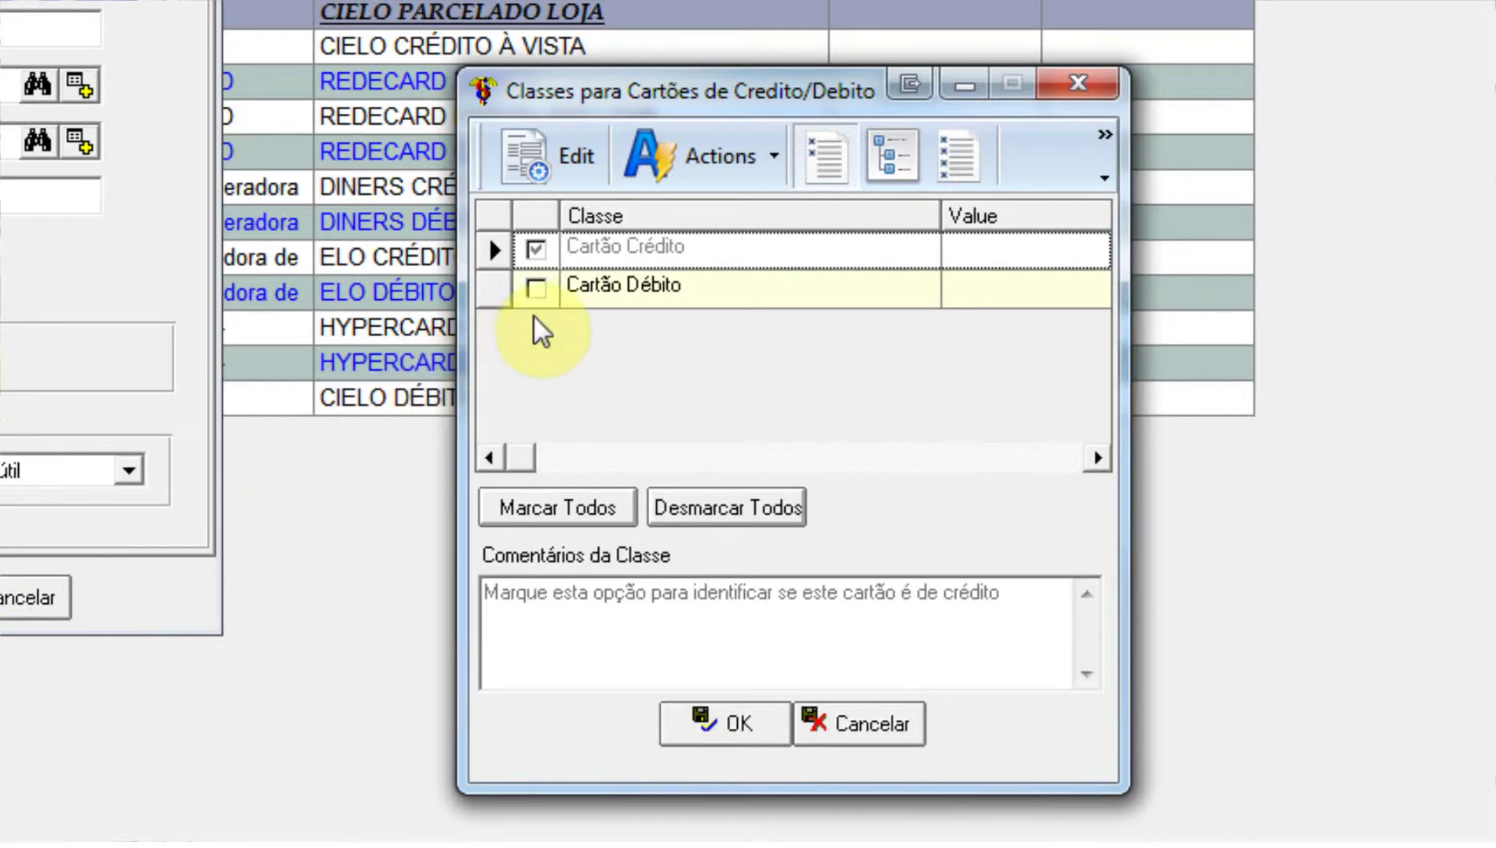
{"action": "left_click", "coordinate": [736, 726]}
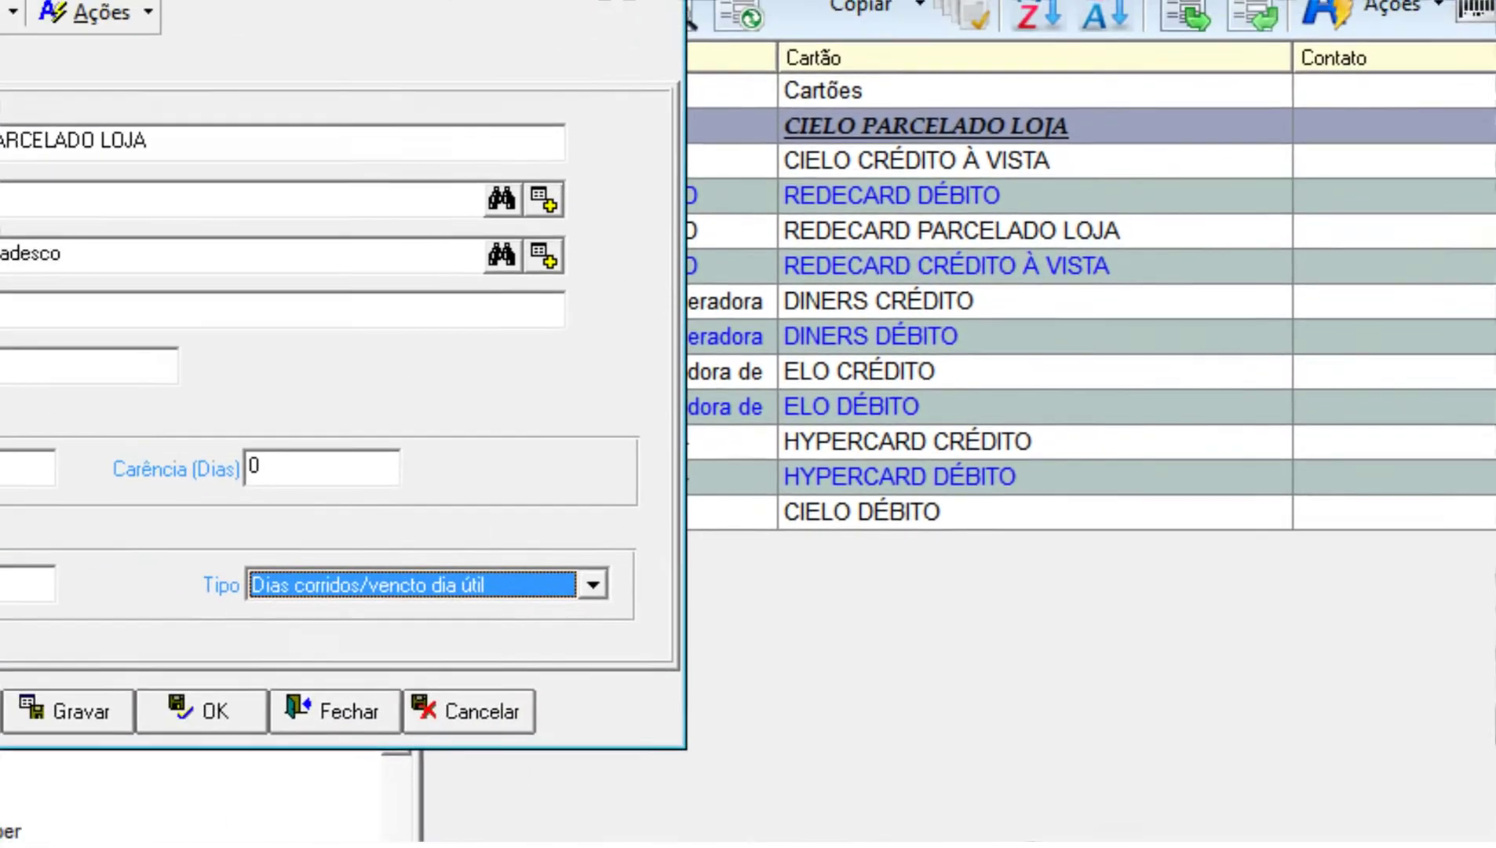
Review the card's Taxas entry, checking its rate and account, and accept the card record
{"action": "left_click", "coordinate": [187, 138]}
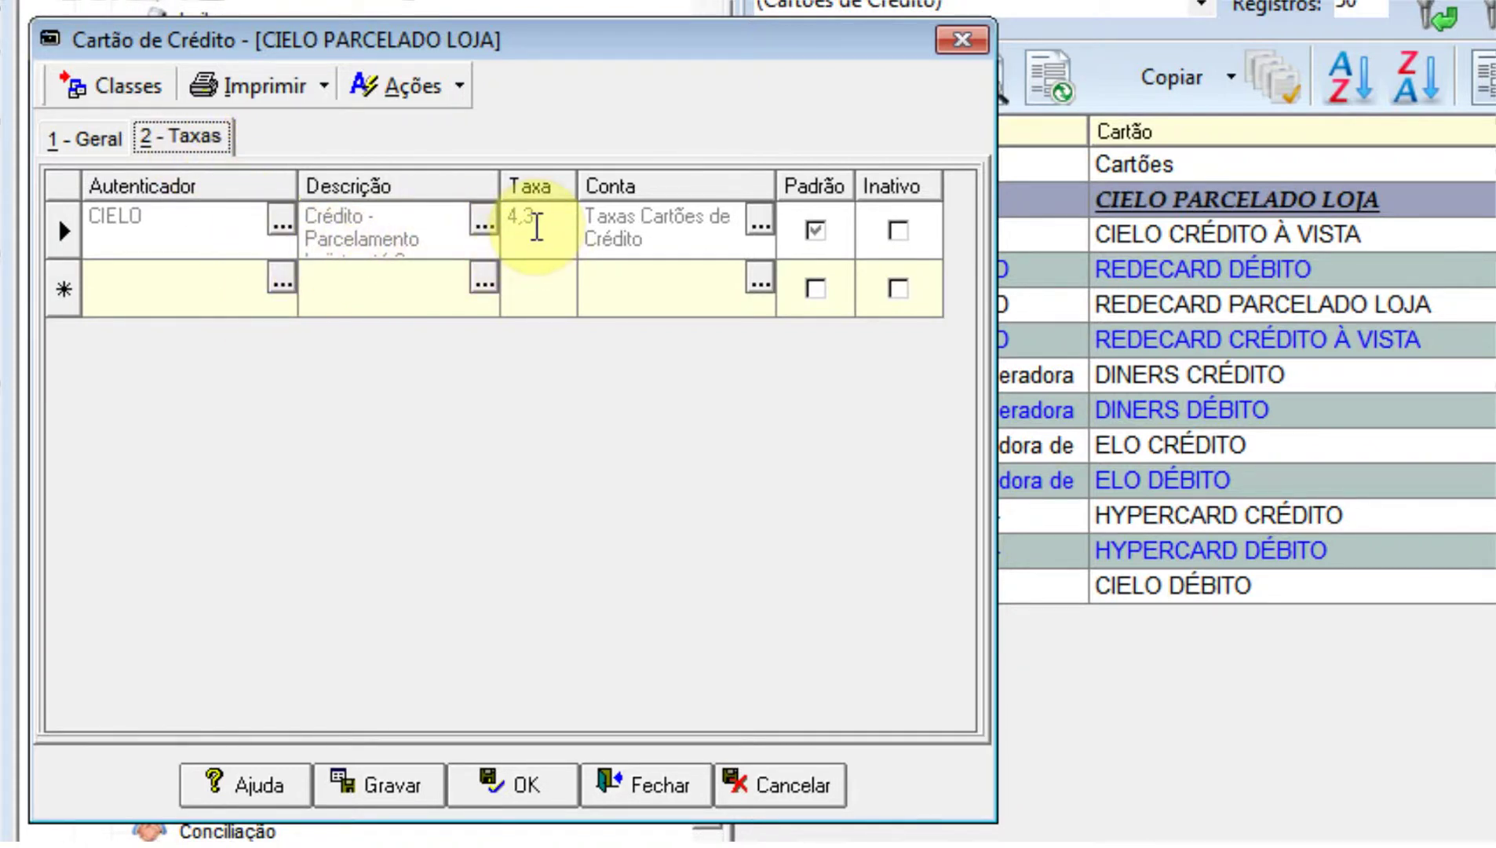
{"action": "left_click", "coordinate": [537, 227]}
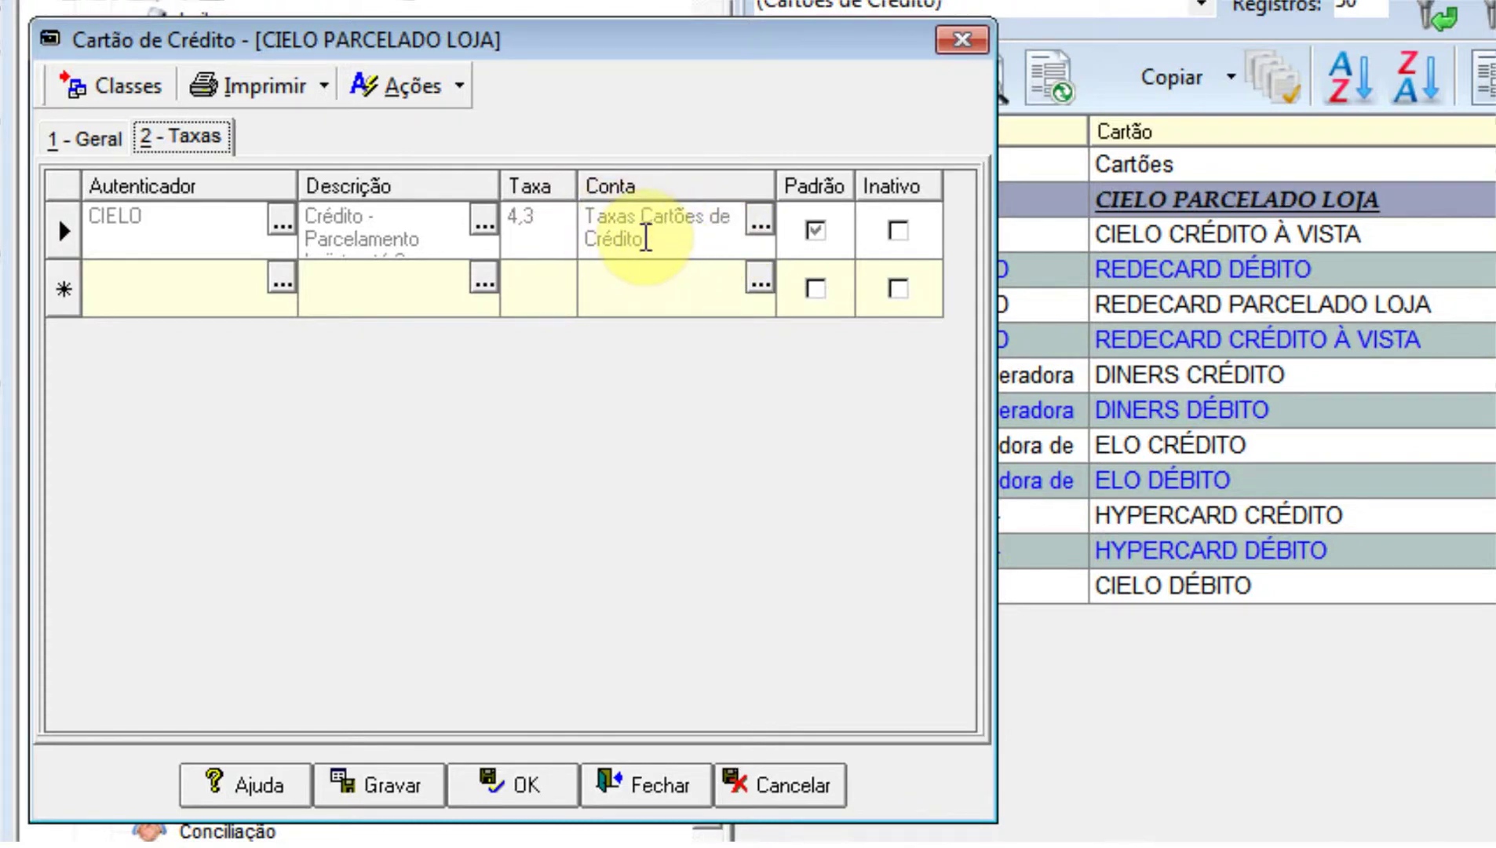
{"action": "left_click", "coordinate": [646, 237]}
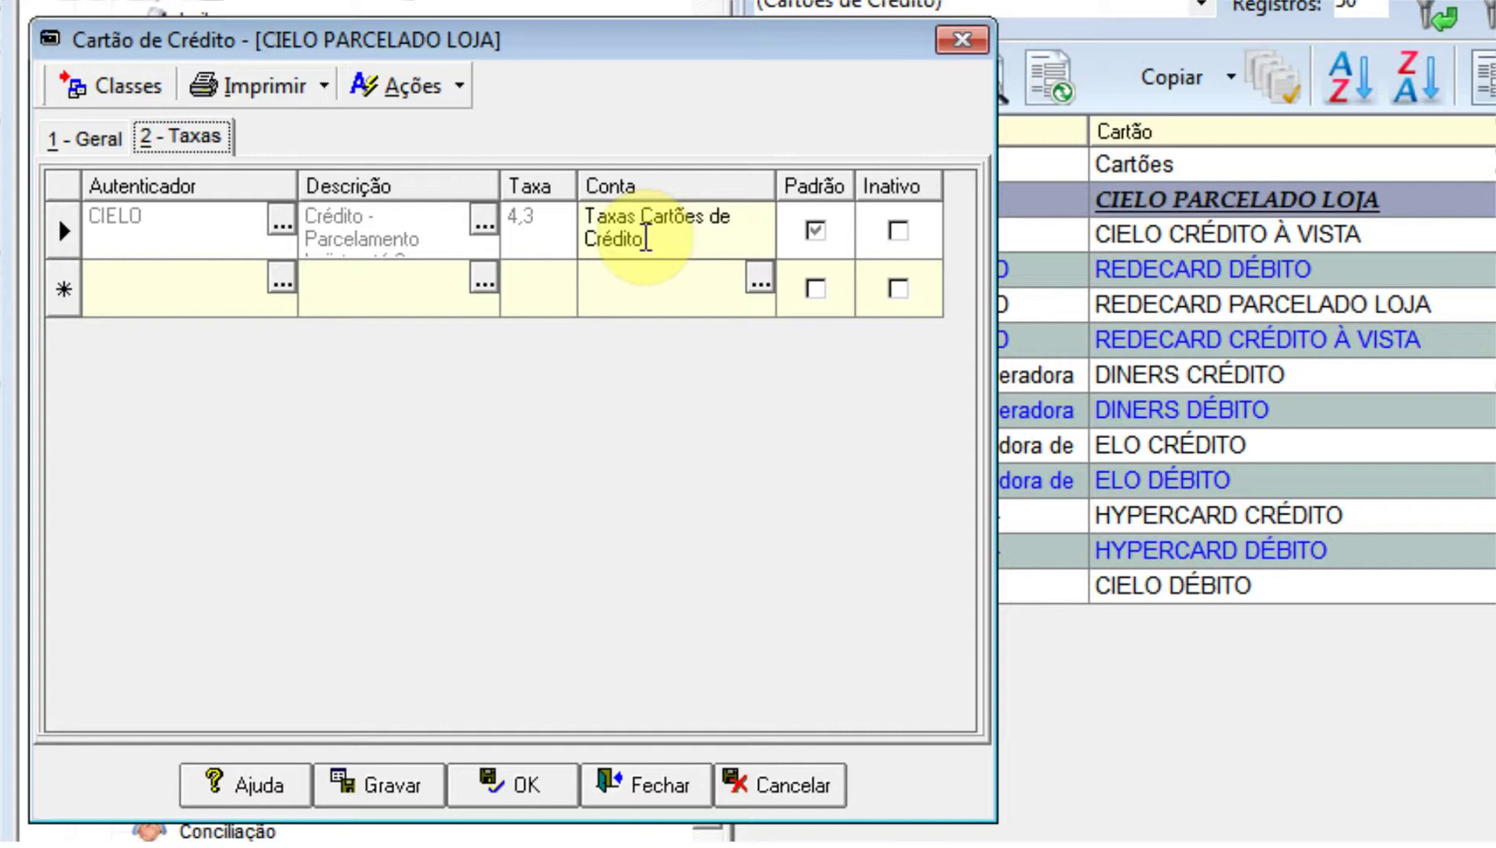
{"action": "left_click", "coordinate": [695, 561]}
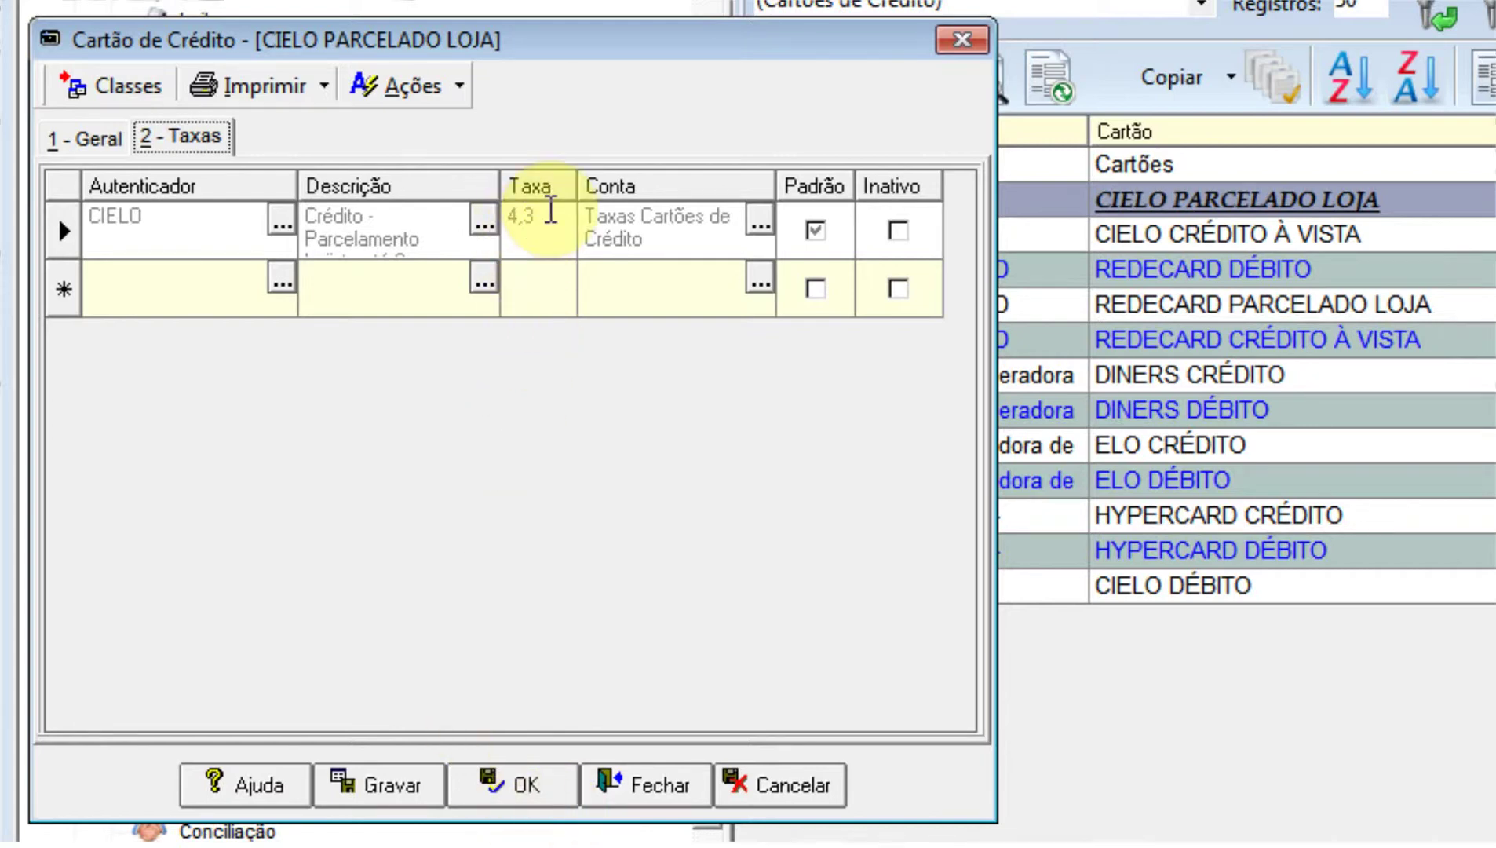
{"action": "left_click", "coordinate": [551, 210]}
{"action": "left_click", "coordinate": [517, 781]}
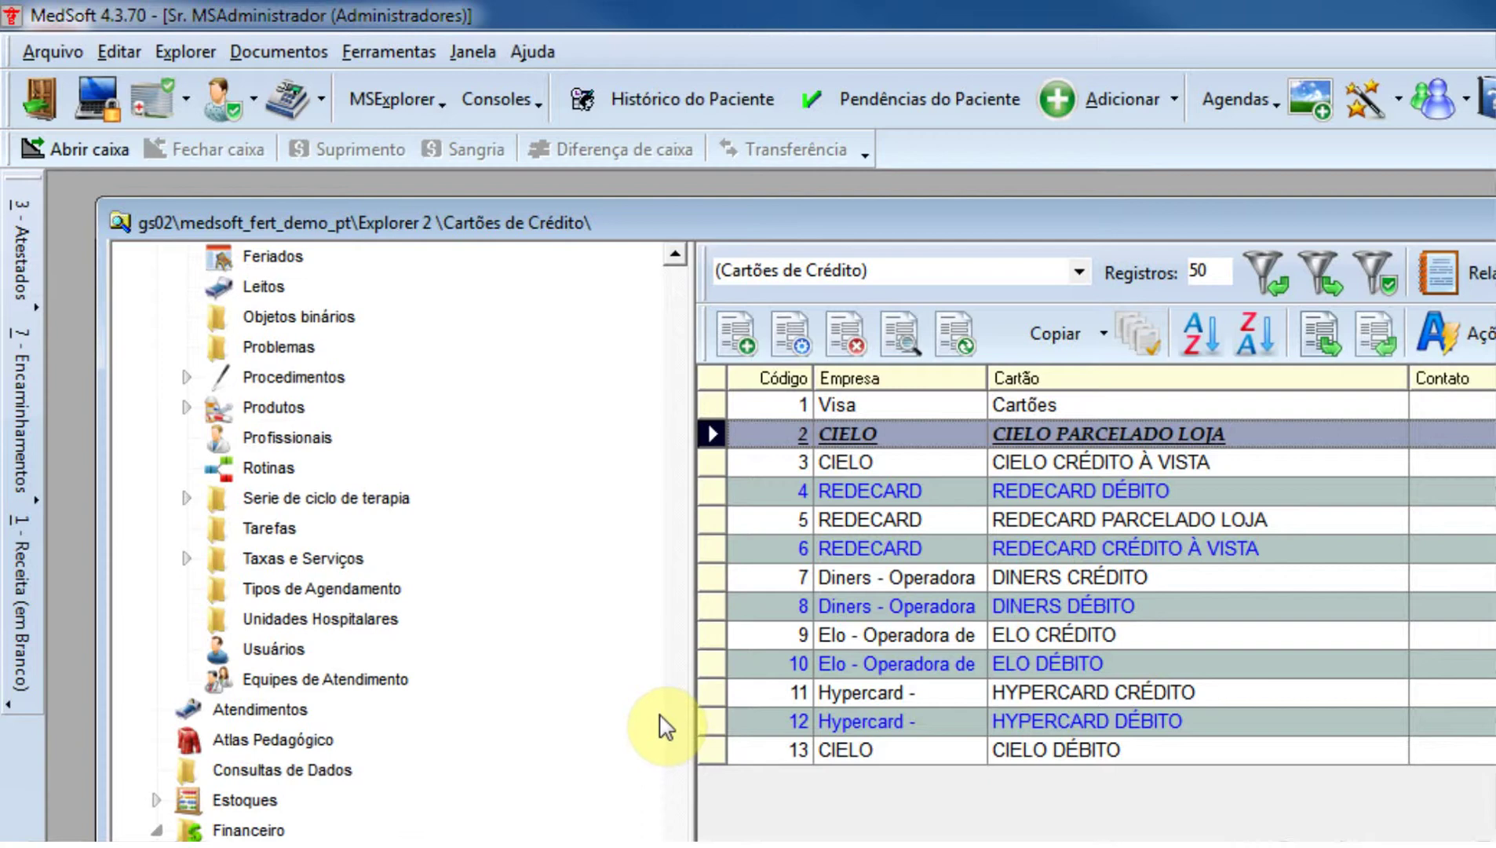
Open the Plano de Contas
{"action": "left_click", "coordinate": [52, 53]}
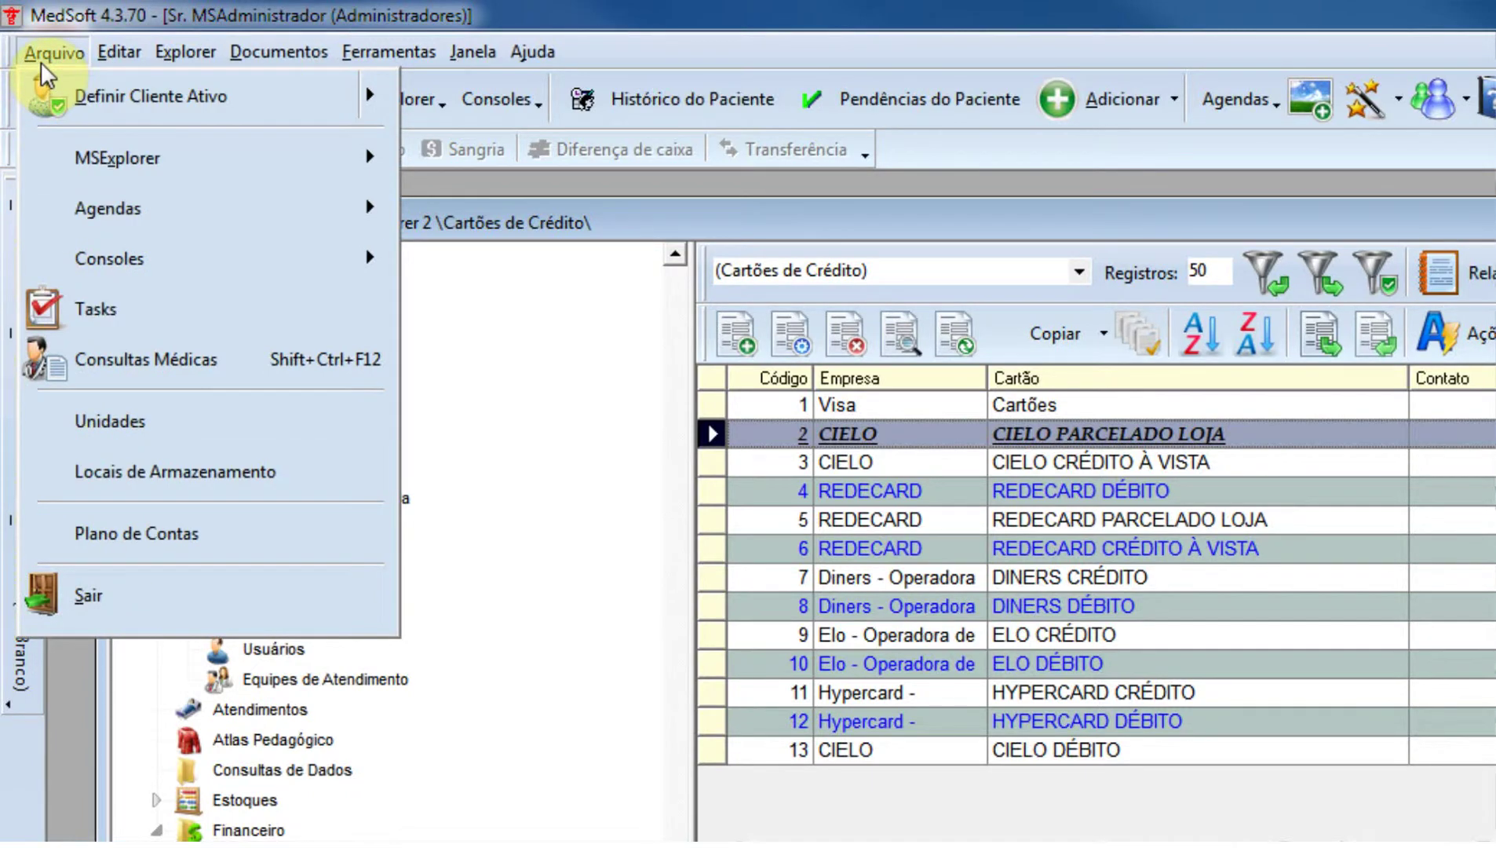
{"action": "left_click", "coordinate": [163, 534]}
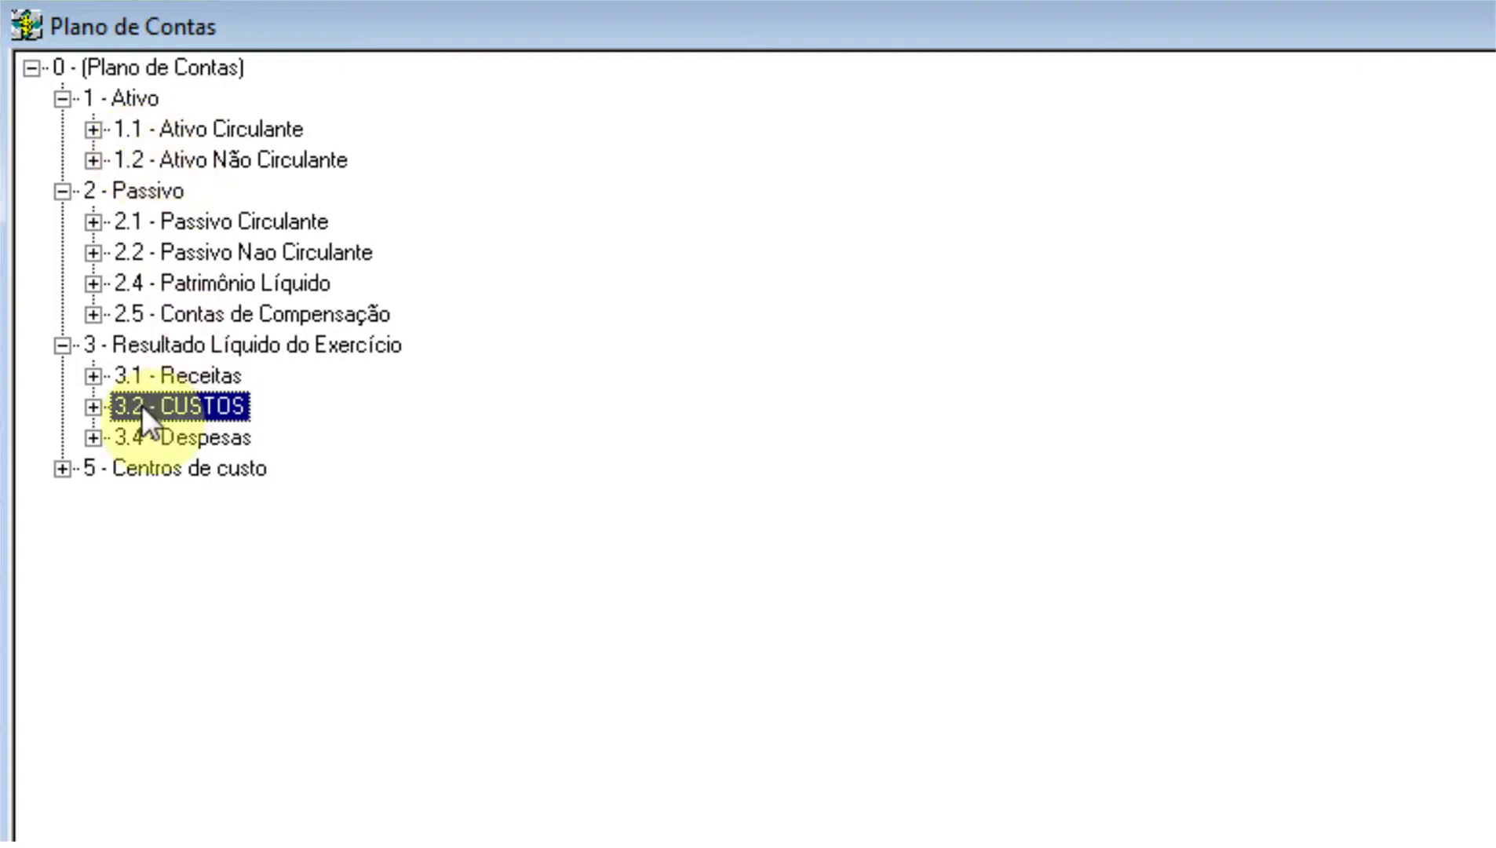
Examine the Caixa and Bancos Conta Movimento accounts under 1.1 - Ativo Circulante, and collapse that branch
{"action": "left_click", "coordinate": [93, 128]}
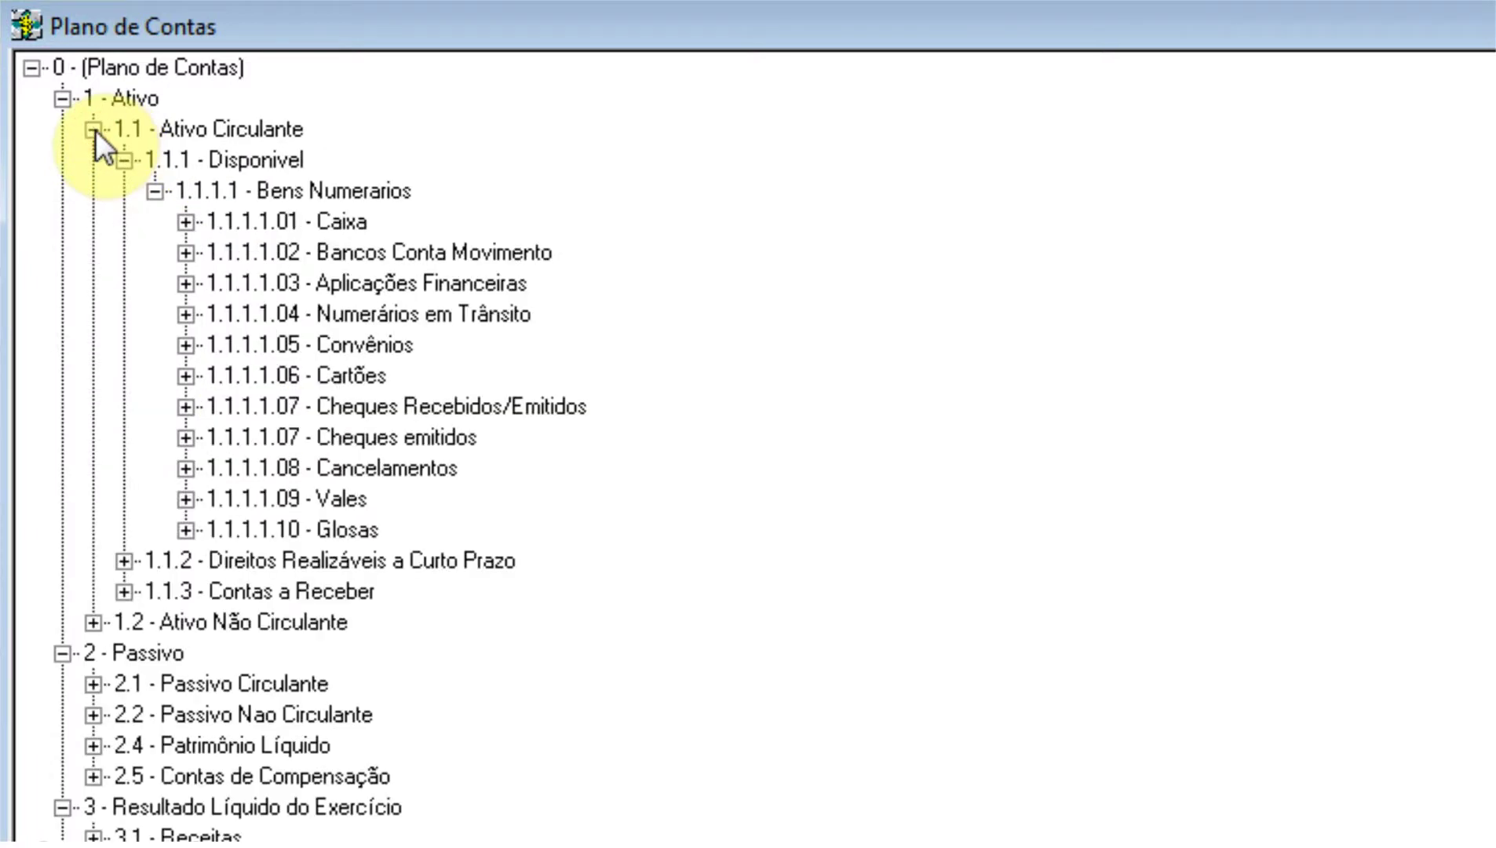
{"action": "left_click", "coordinate": [186, 221]}
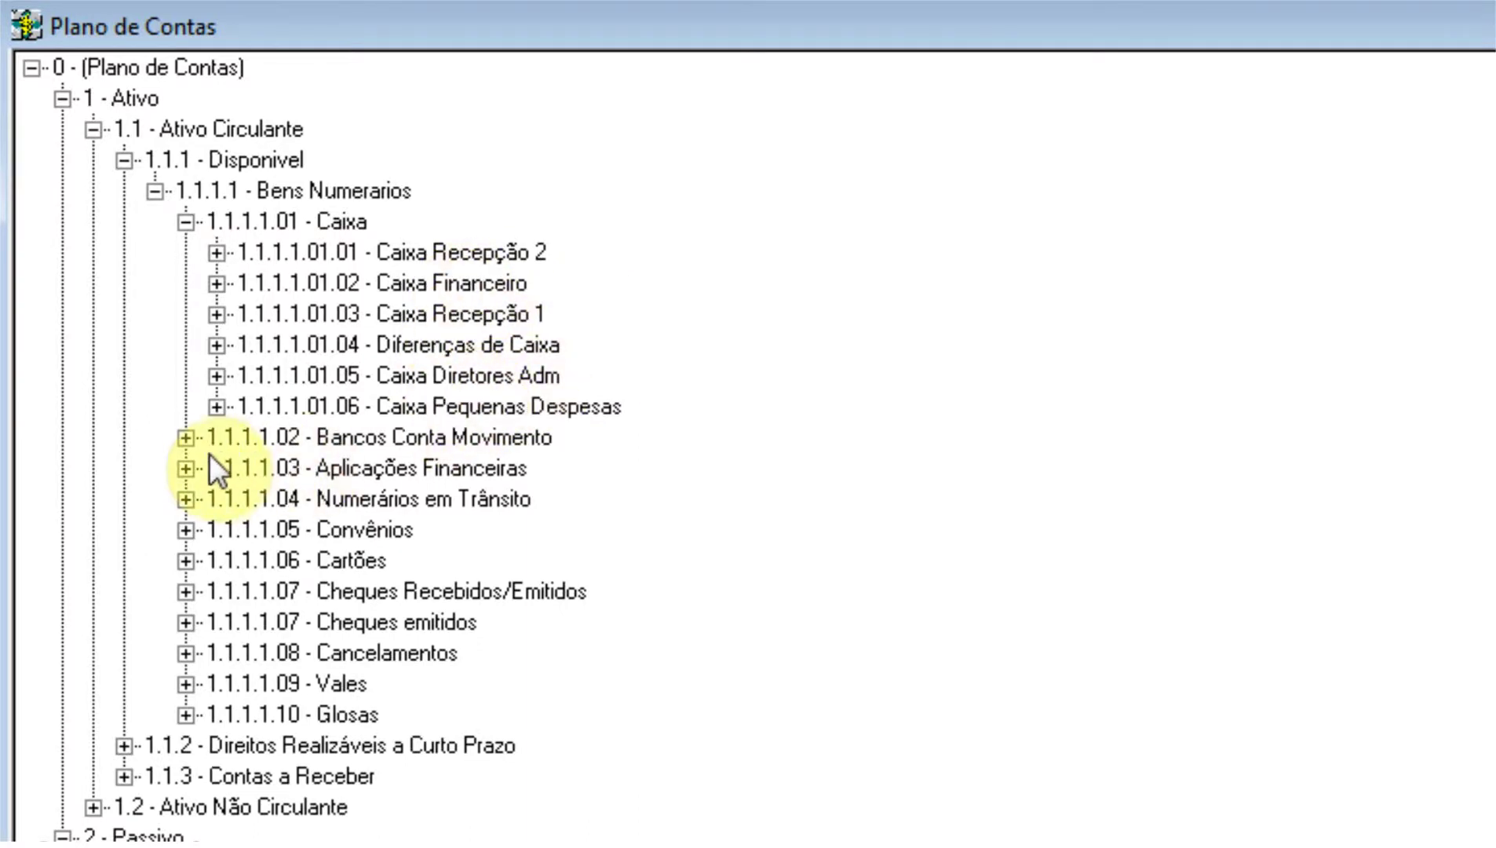
{"action": "left_click", "coordinate": [185, 436]}
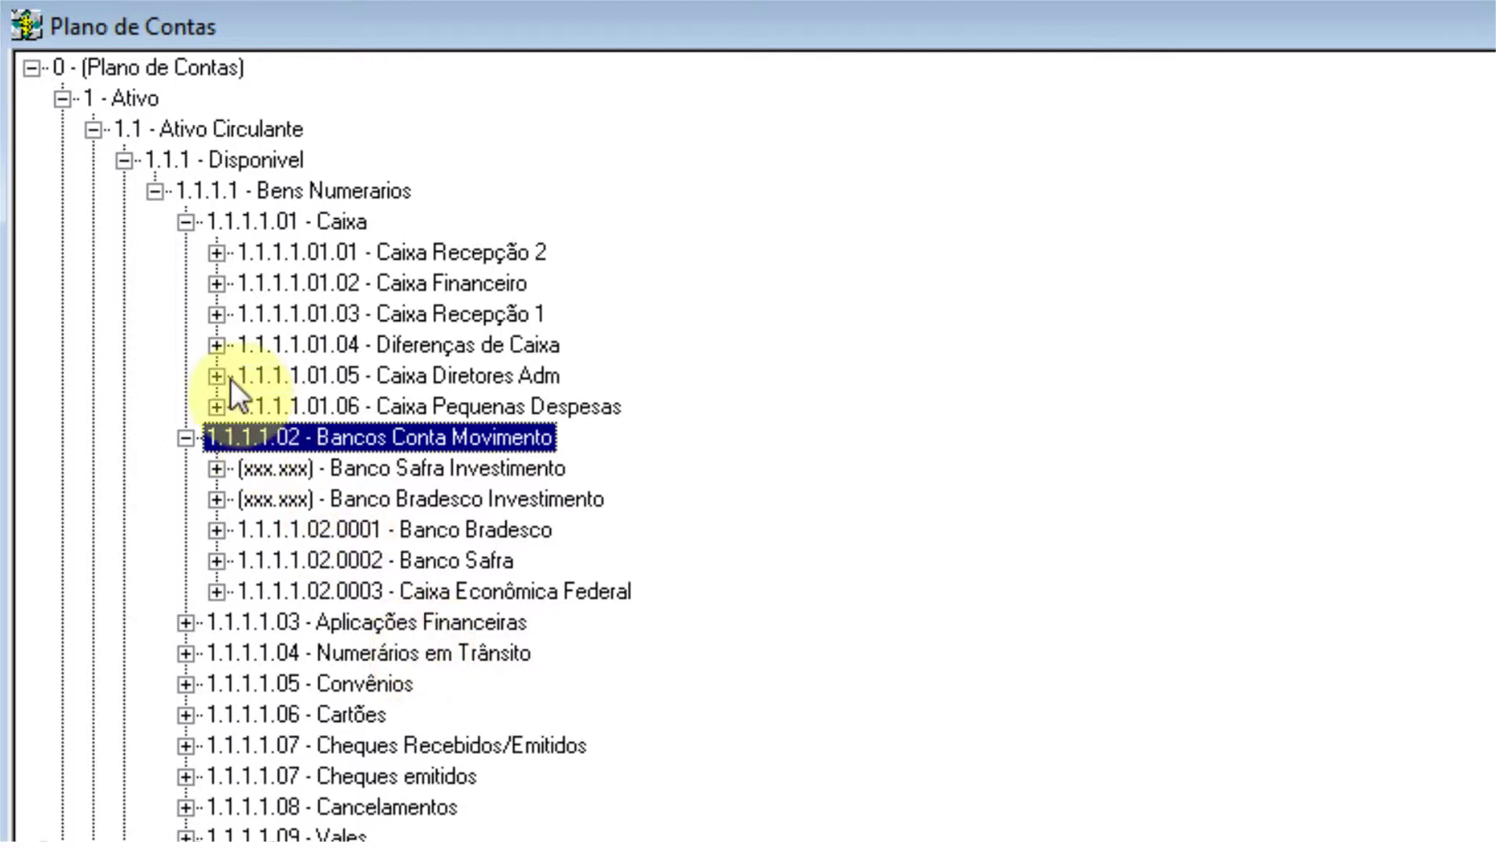
{"action": "left_click", "coordinate": [92, 130]}
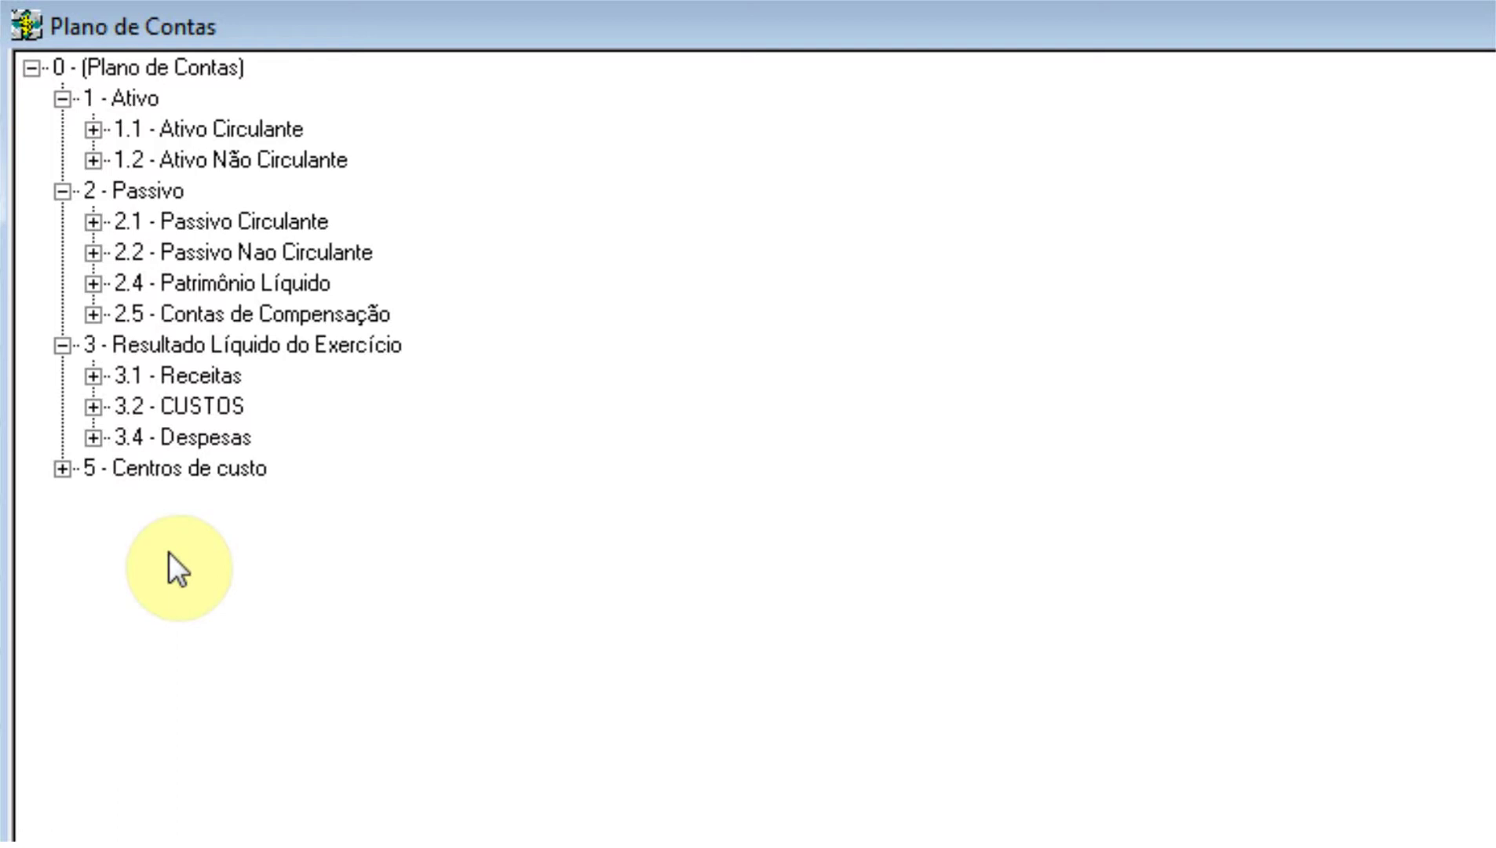
Open the SALÁRIOS - LABORATÓRIO account under CUSTOS, LABORATÓRIO, CUSTOS TRABALHISTAS and bring up its relationships
{"action": "left_click", "coordinate": [94, 405]}
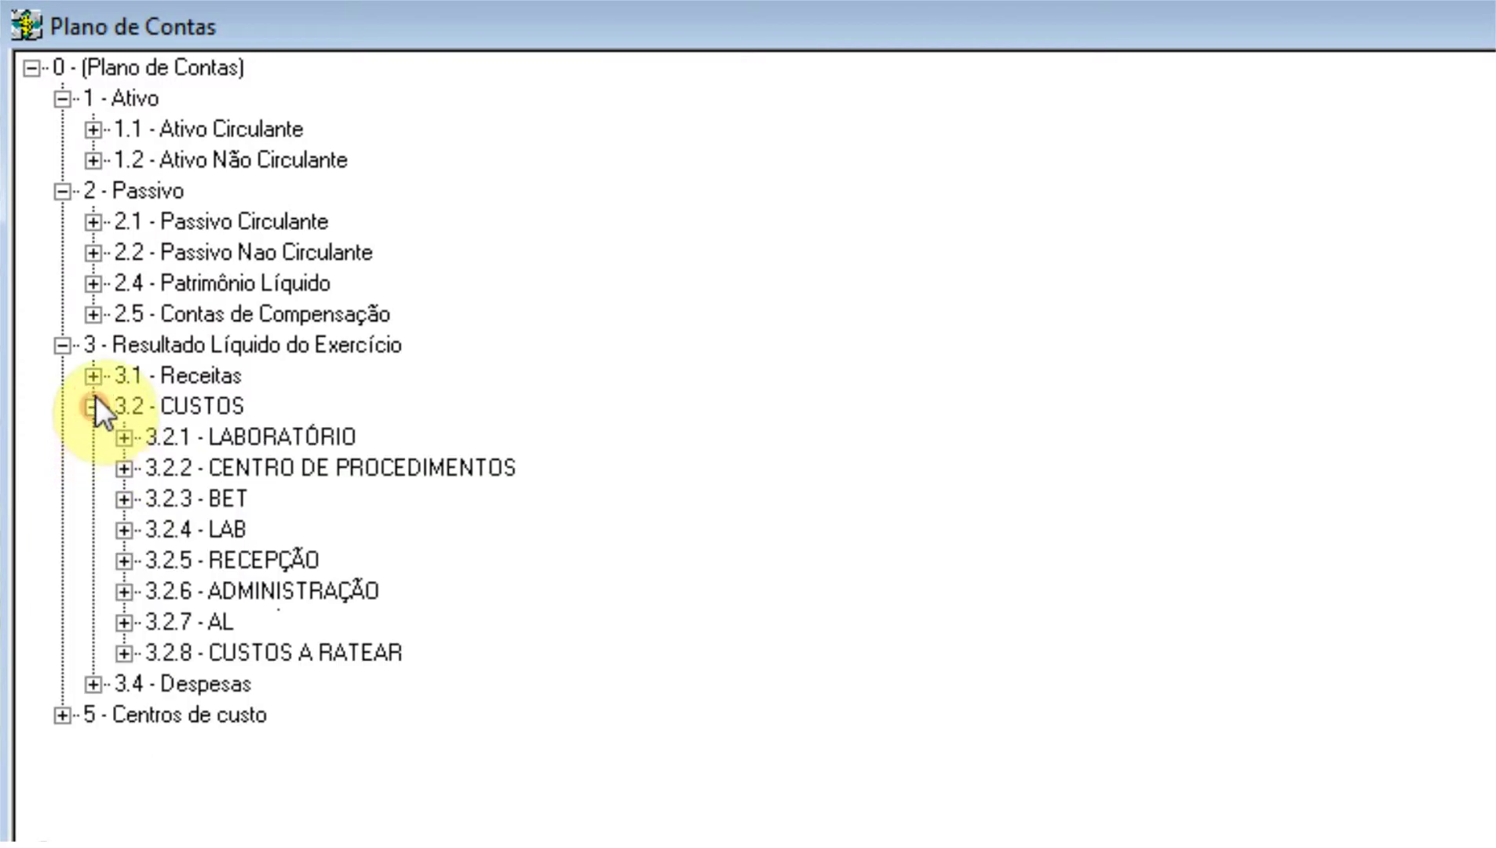
{"action": "left_click", "coordinate": [124, 437]}
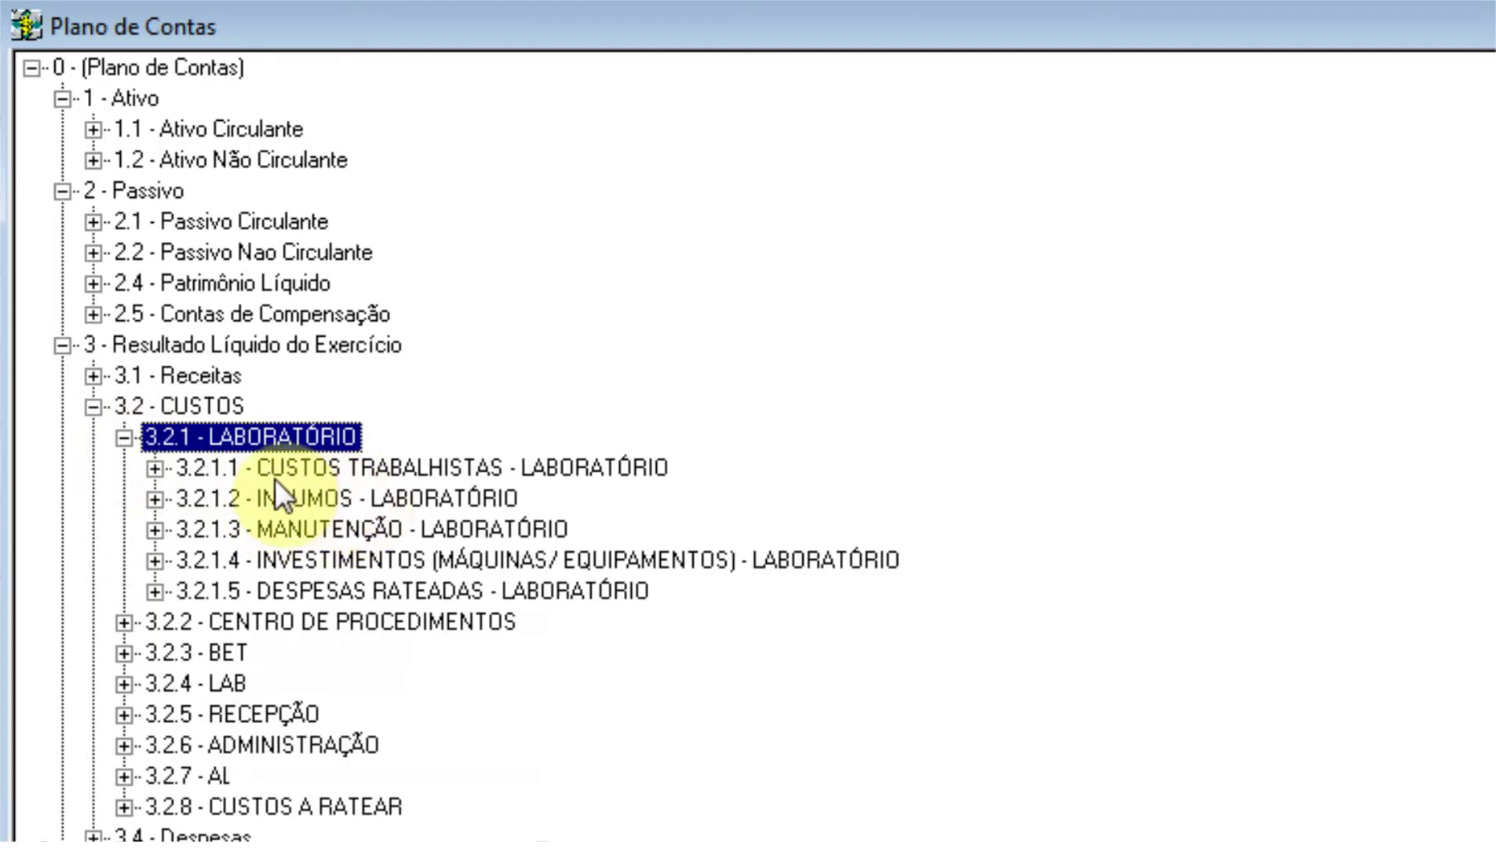
{"action": "left_click", "coordinate": [155, 468]}
{"action": "left_click", "coordinate": [394, 495]}
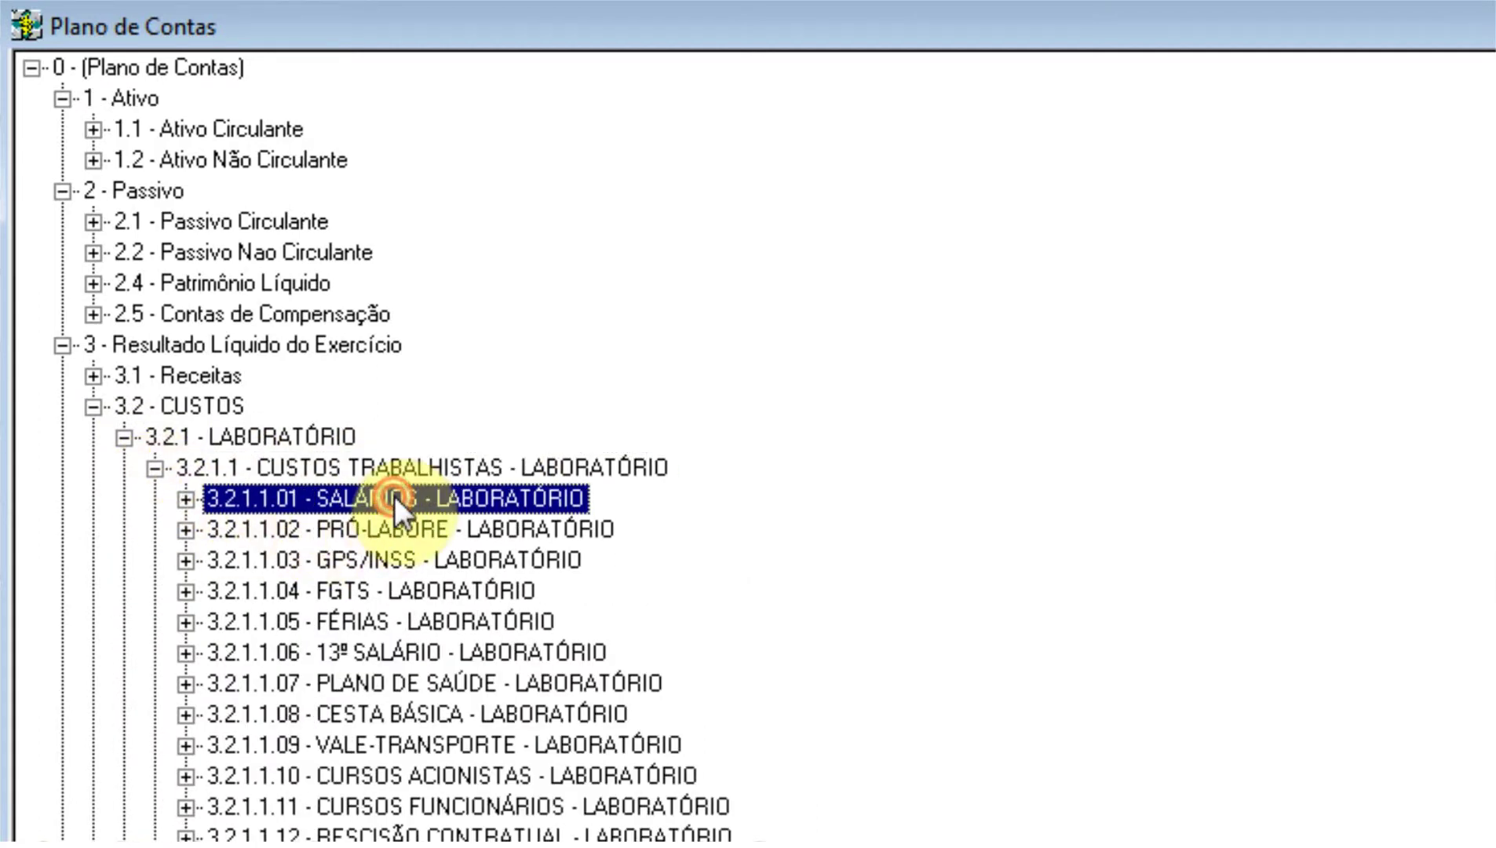
{"action": "double_click", "coordinate": [394, 496]}
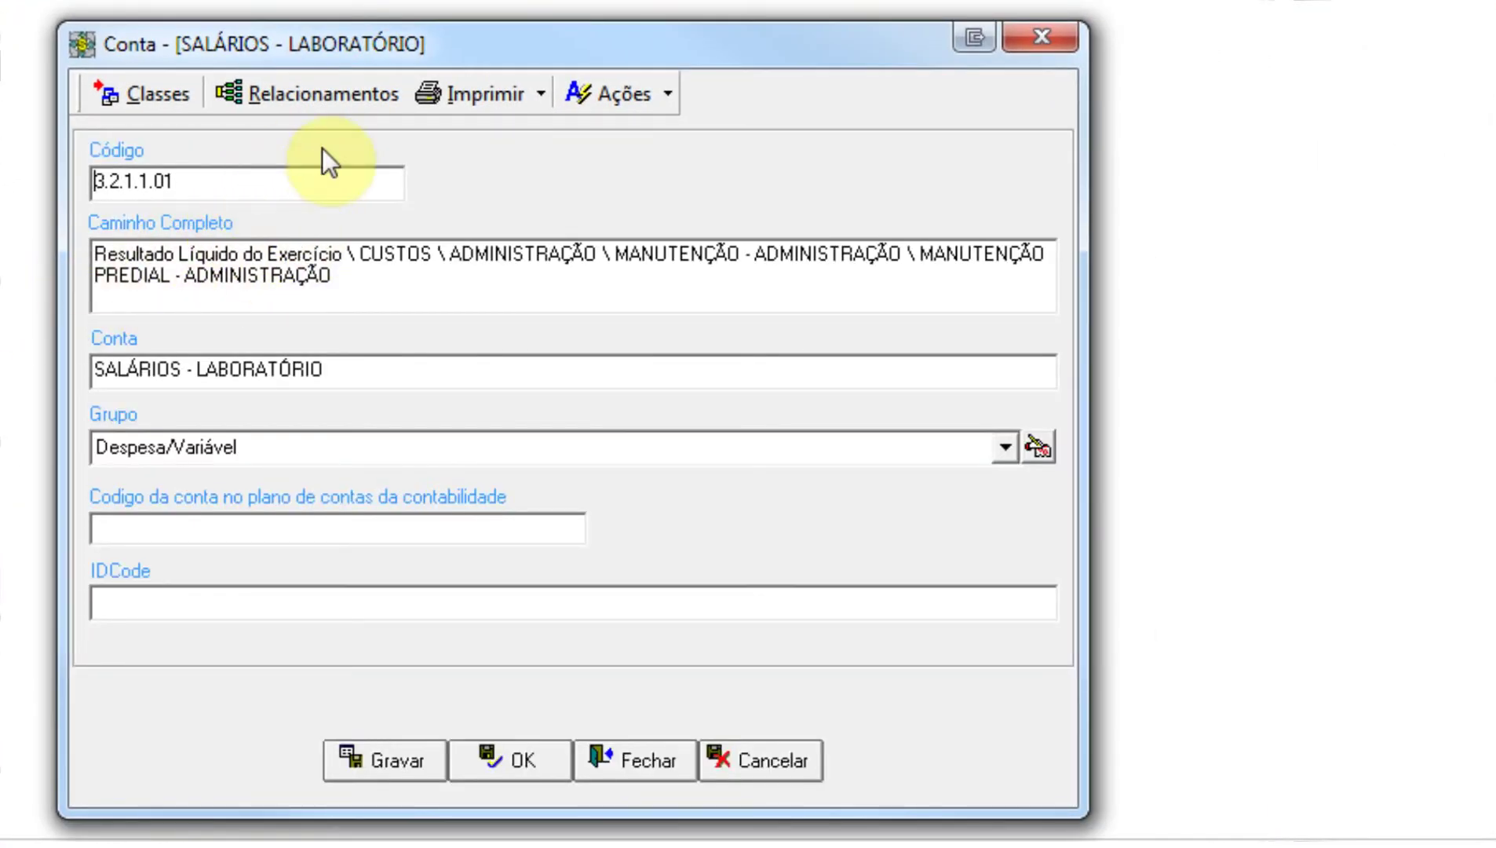
{"action": "left_click", "coordinate": [339, 88]}
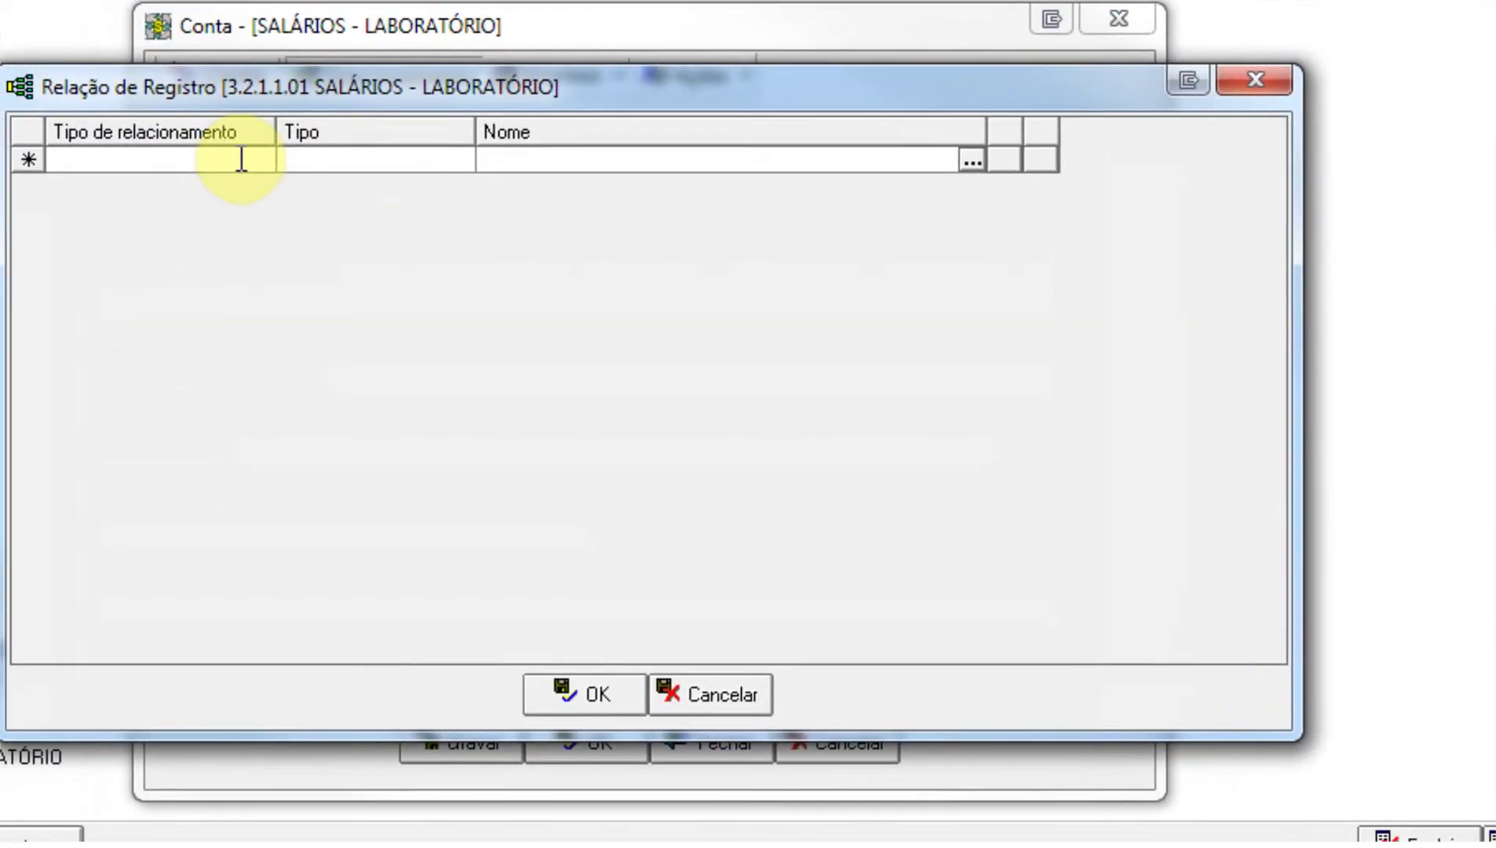
Add a relationship of type "é Rateado PARA o Centro de Custo:" to the SALÁRIOS - LABORATÓRIO account
{"action": "left_click", "coordinate": [159, 177]}
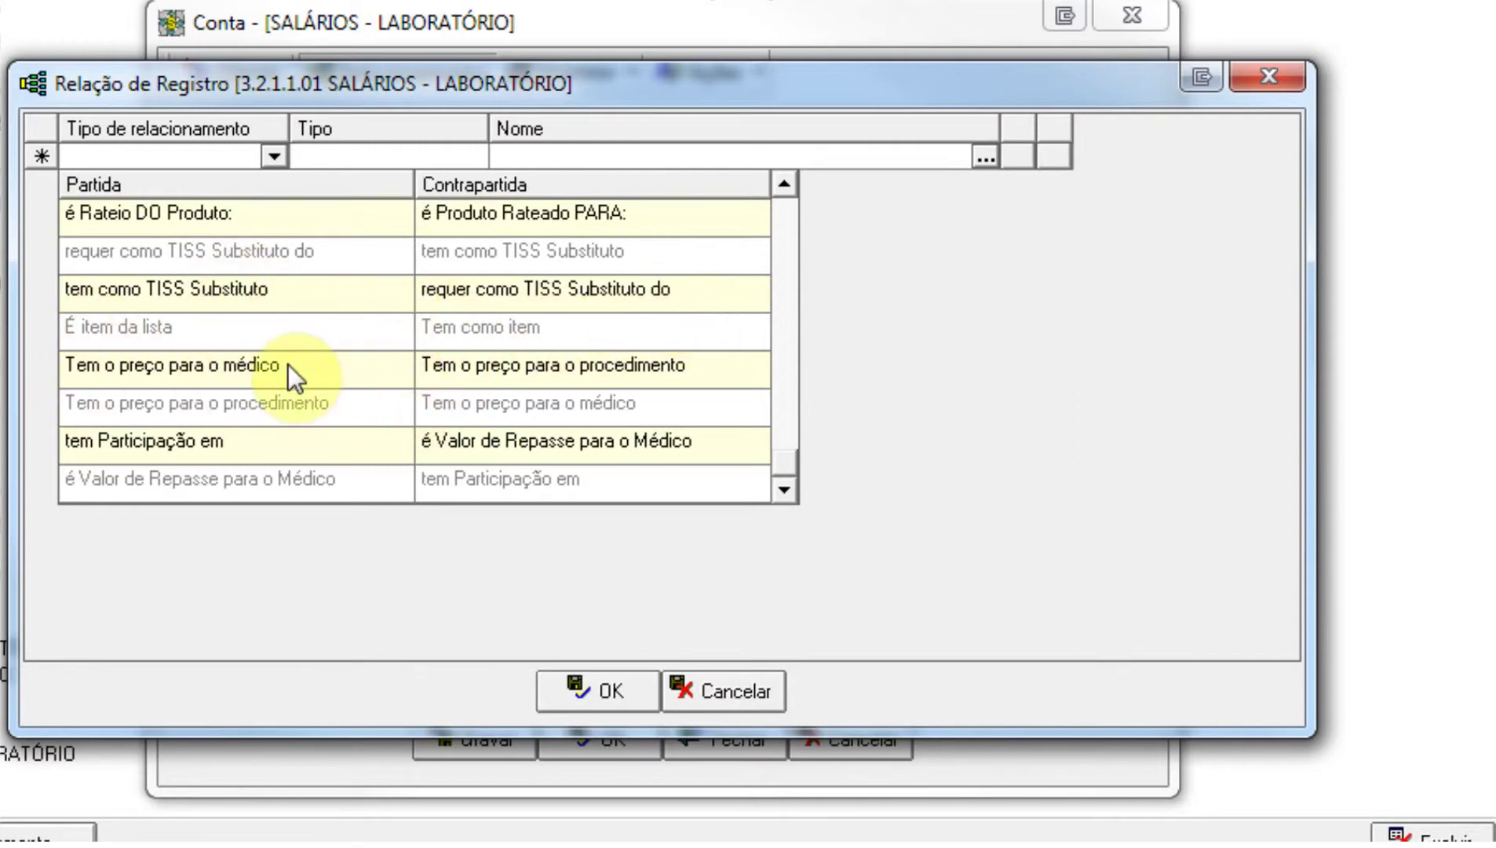
{"action": "left_click", "coordinate": [784, 184]}
{"action": "left_click", "coordinate": [785, 186]}
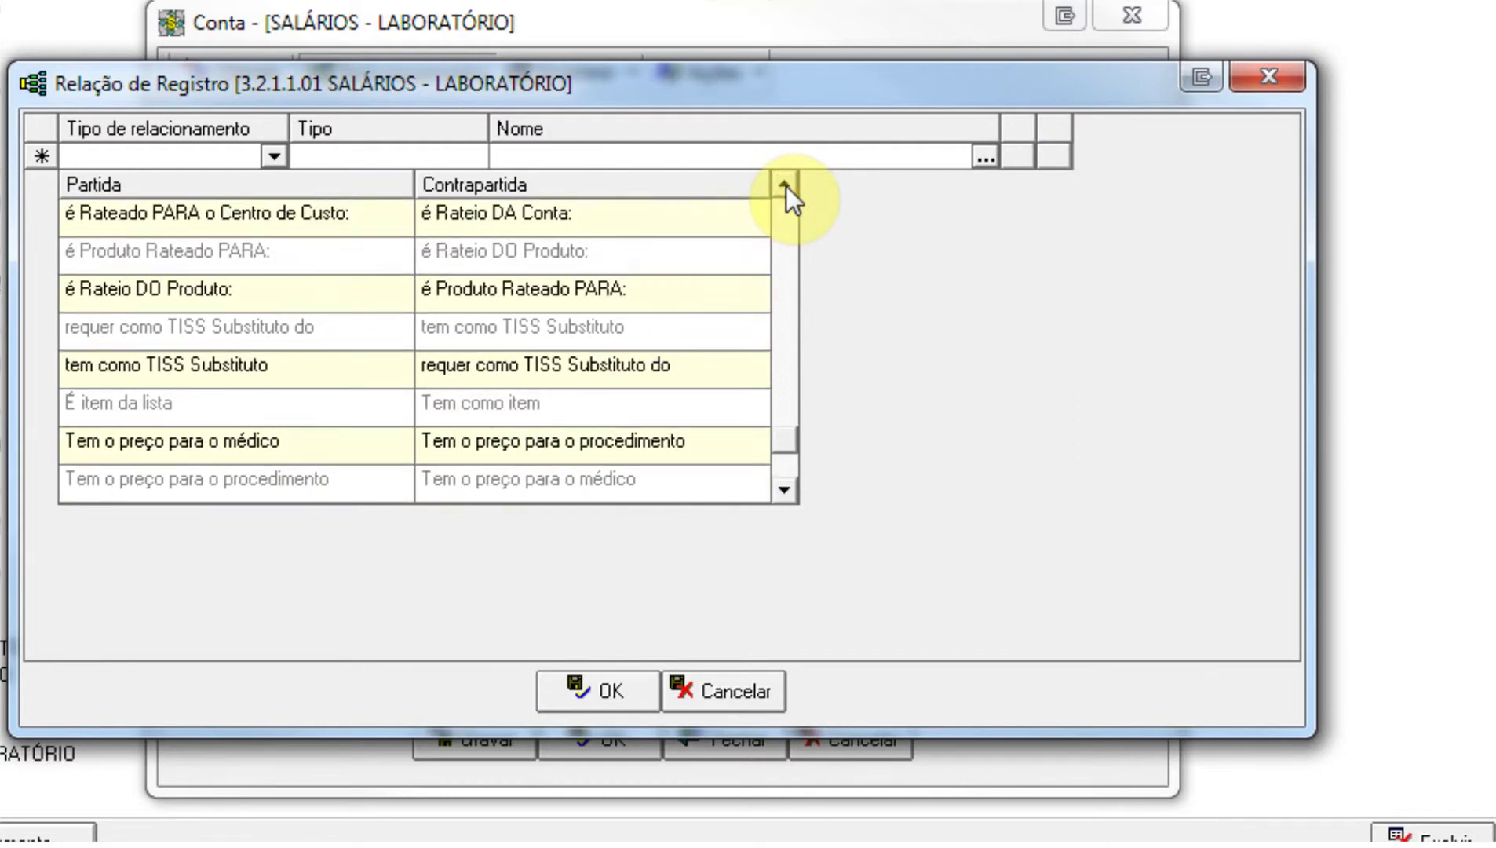
{"action": "left_click", "coordinate": [784, 185]}
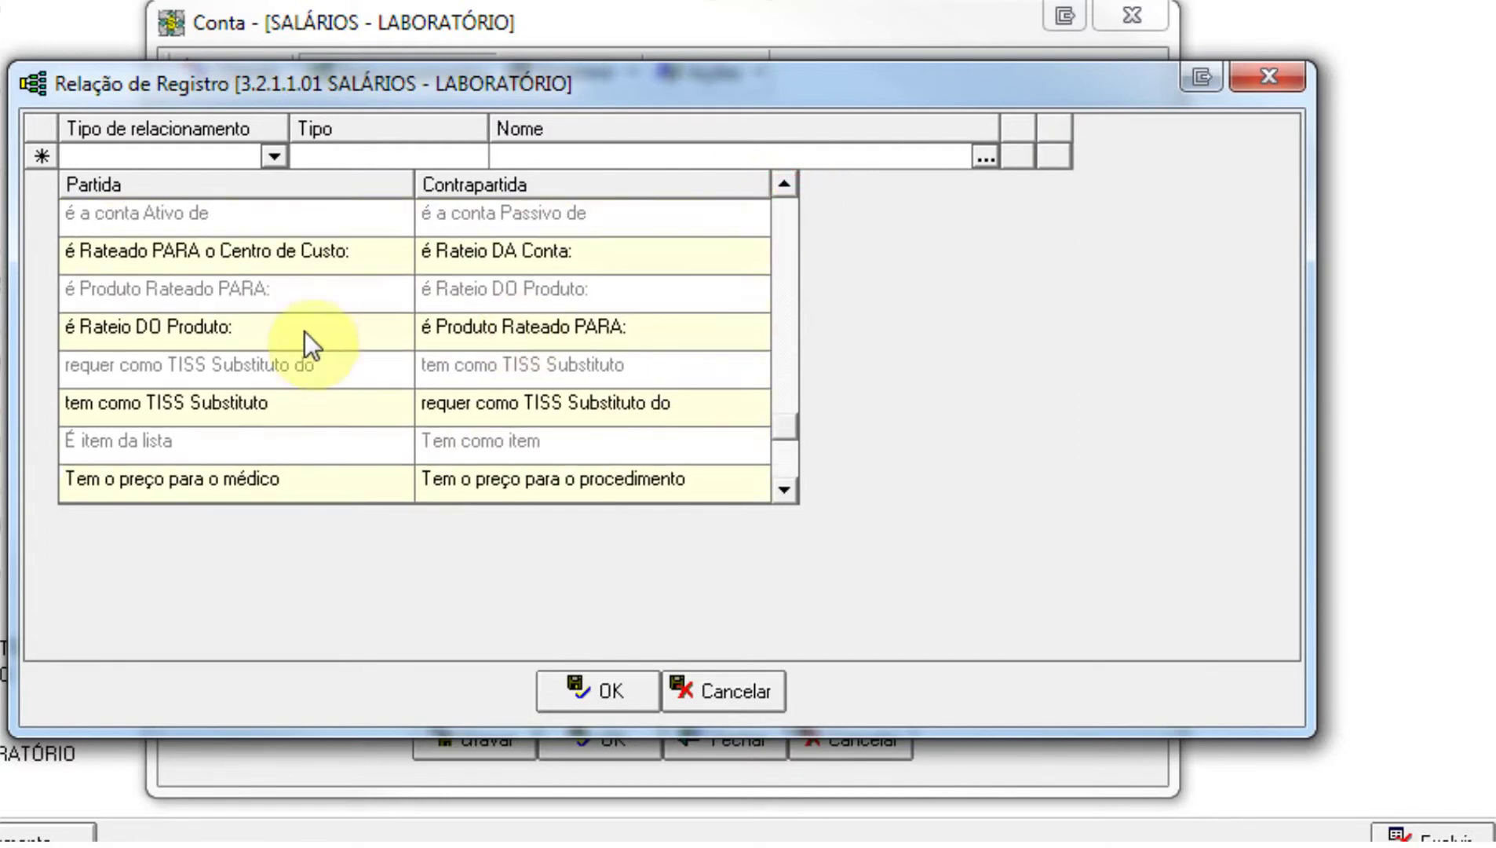
{"action": "left_click", "coordinate": [199, 253]}
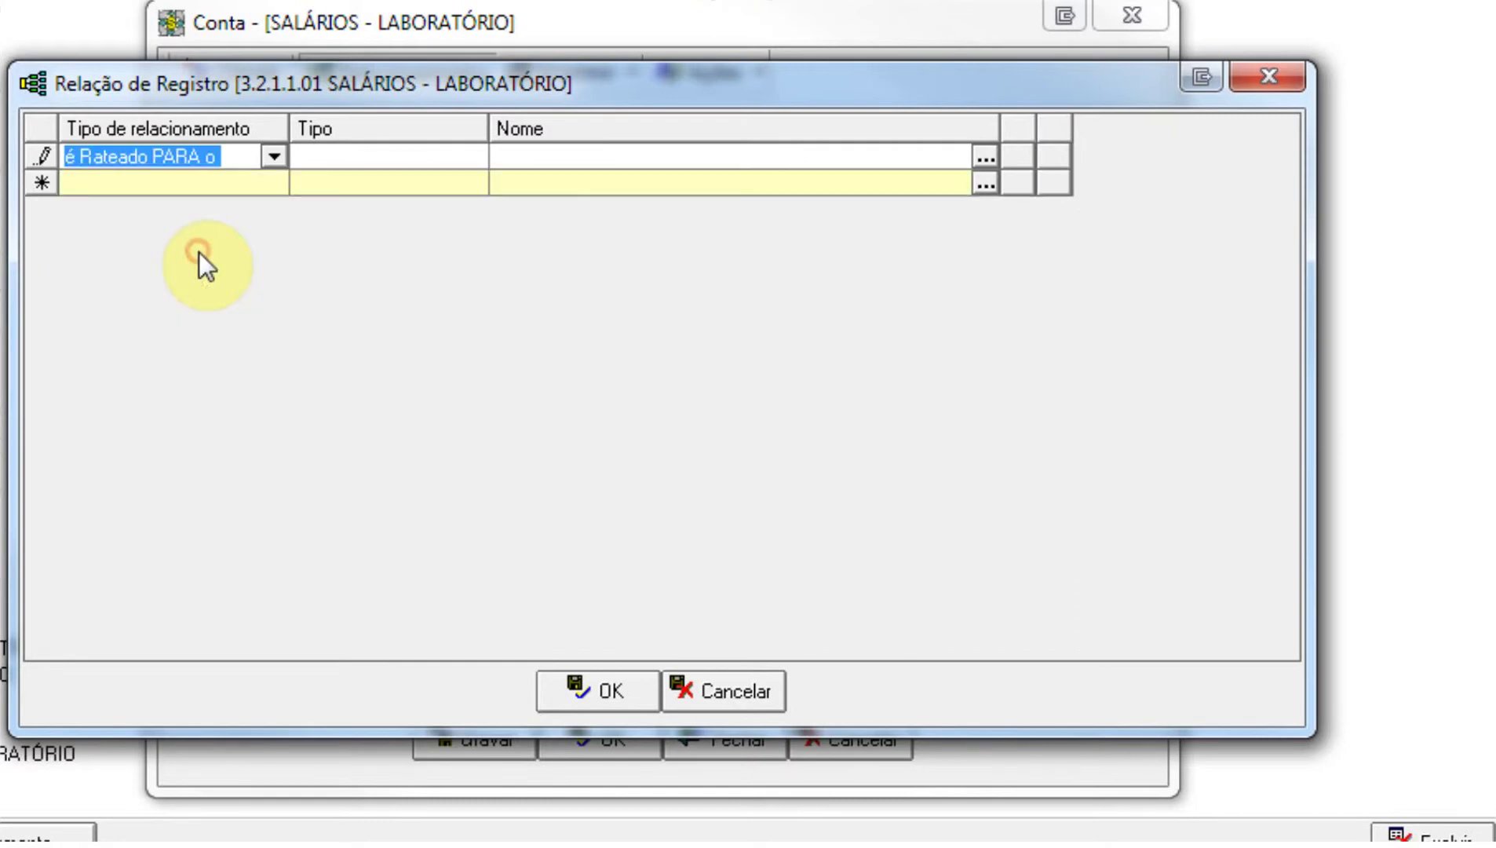
Link the relationship to the cost centre 5.1 PROJ, chosen from the "Plano de contas: Centros de Custo" query
{"action": "left_click", "coordinate": [985, 161]}
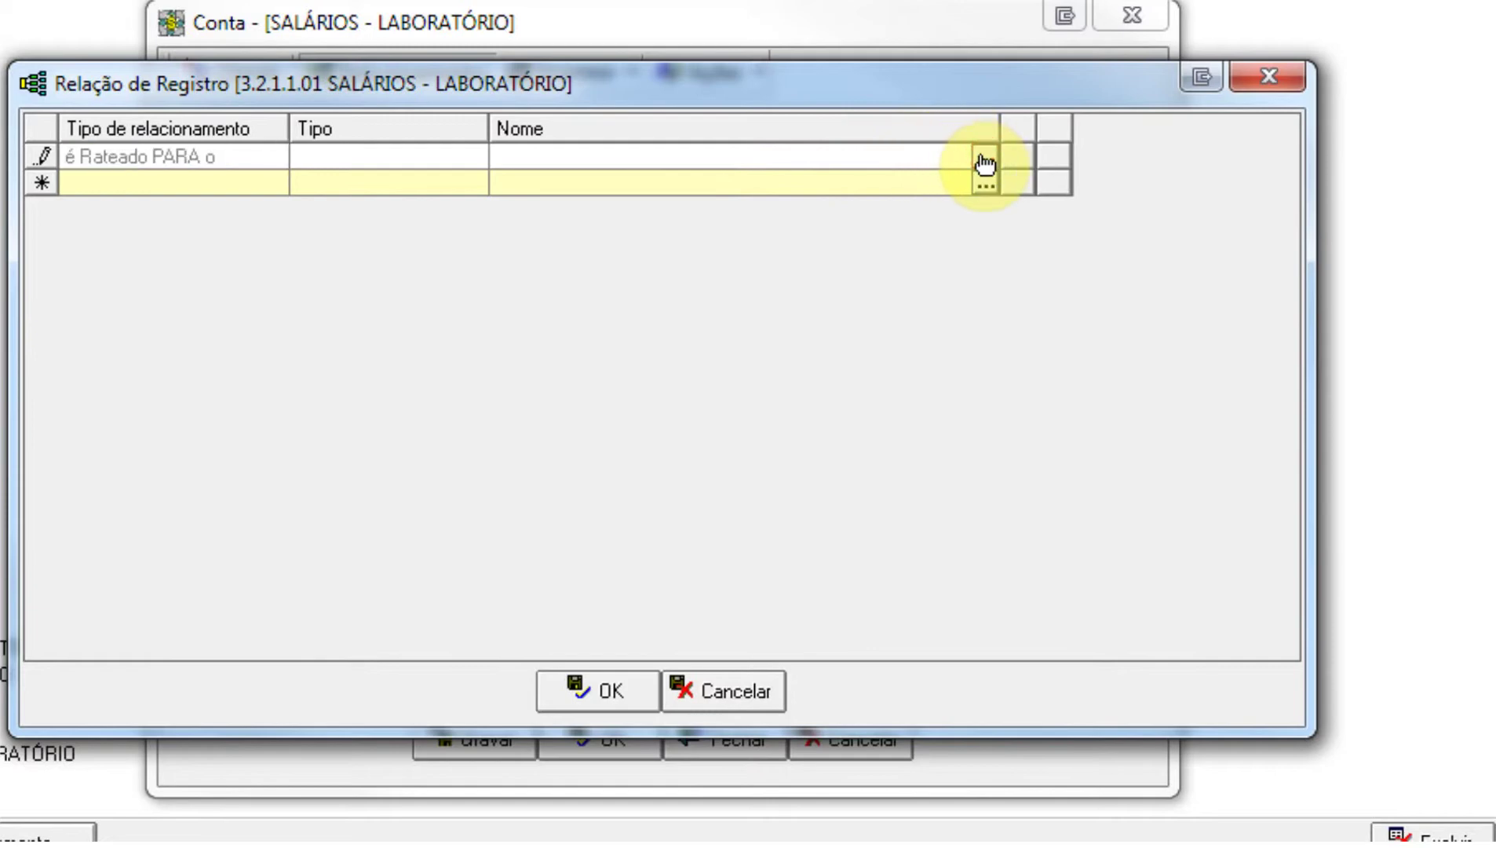
{"action": "left_click", "coordinate": [986, 163]}
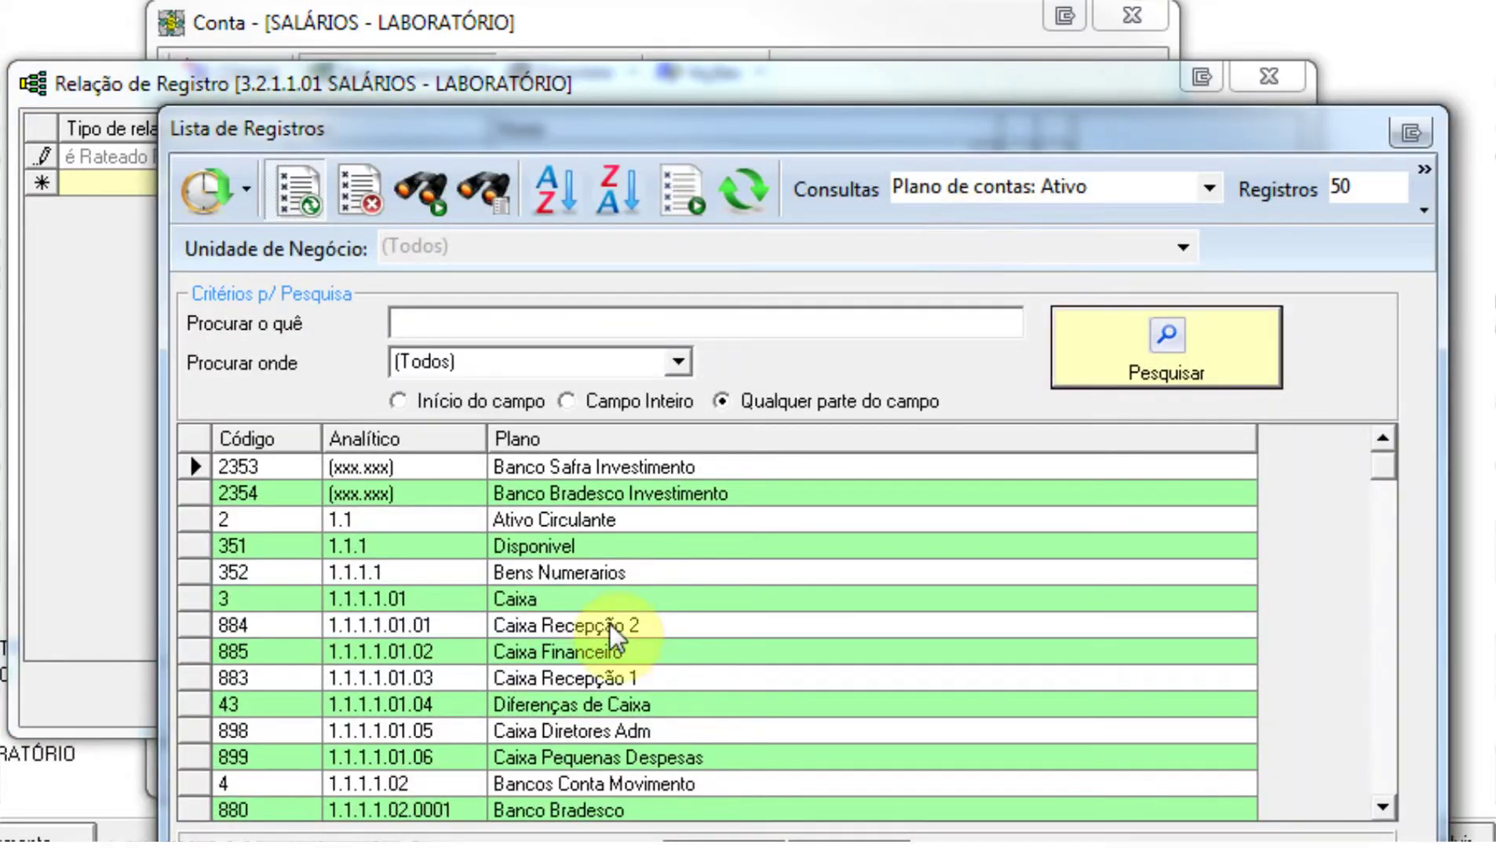
{"action": "left_click", "coordinate": [1214, 189]}
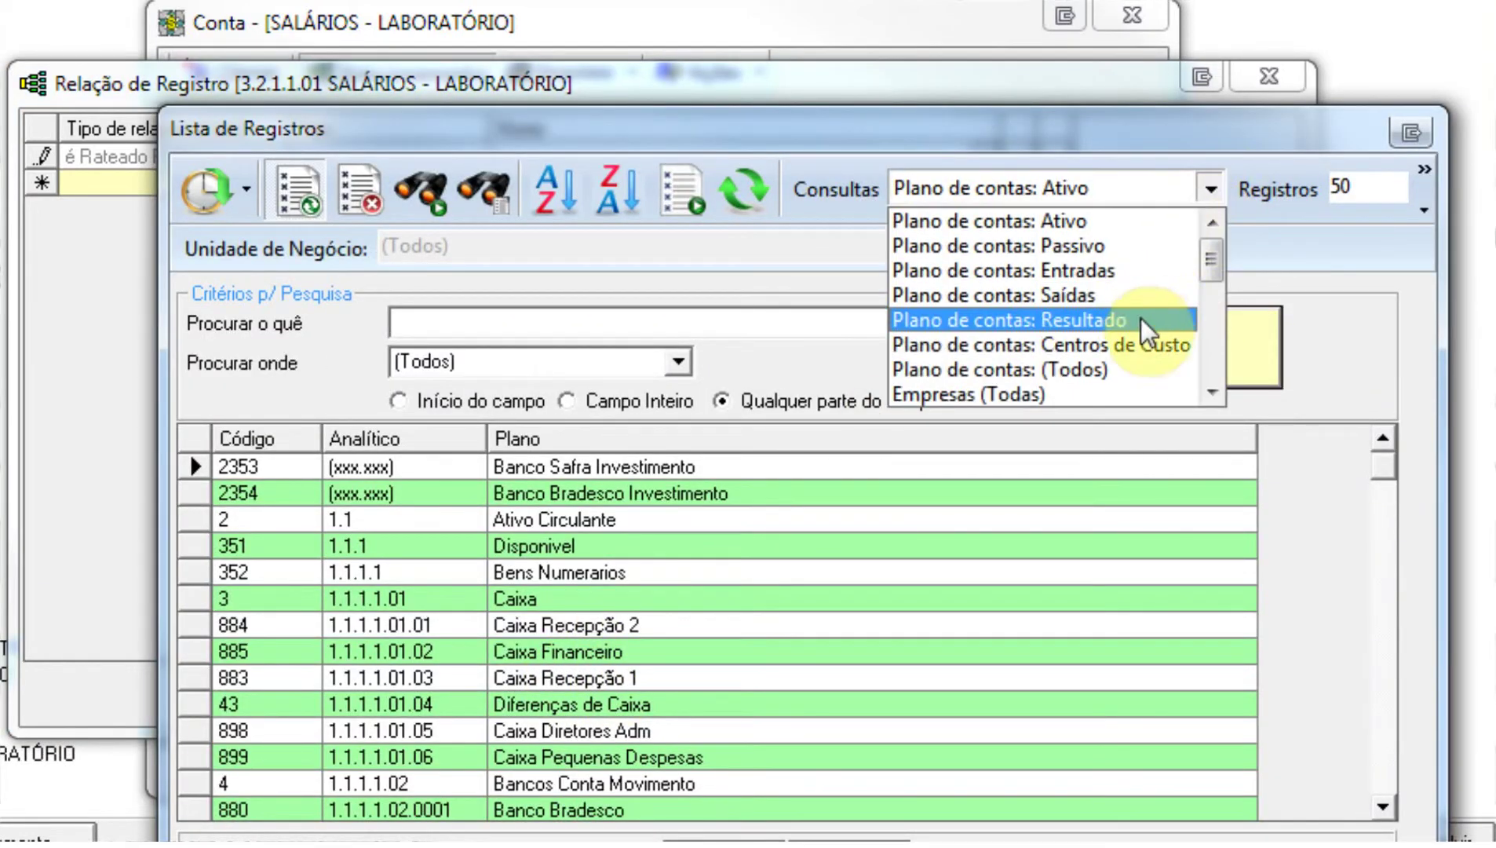
{"action": "left_click", "coordinate": [1131, 347]}
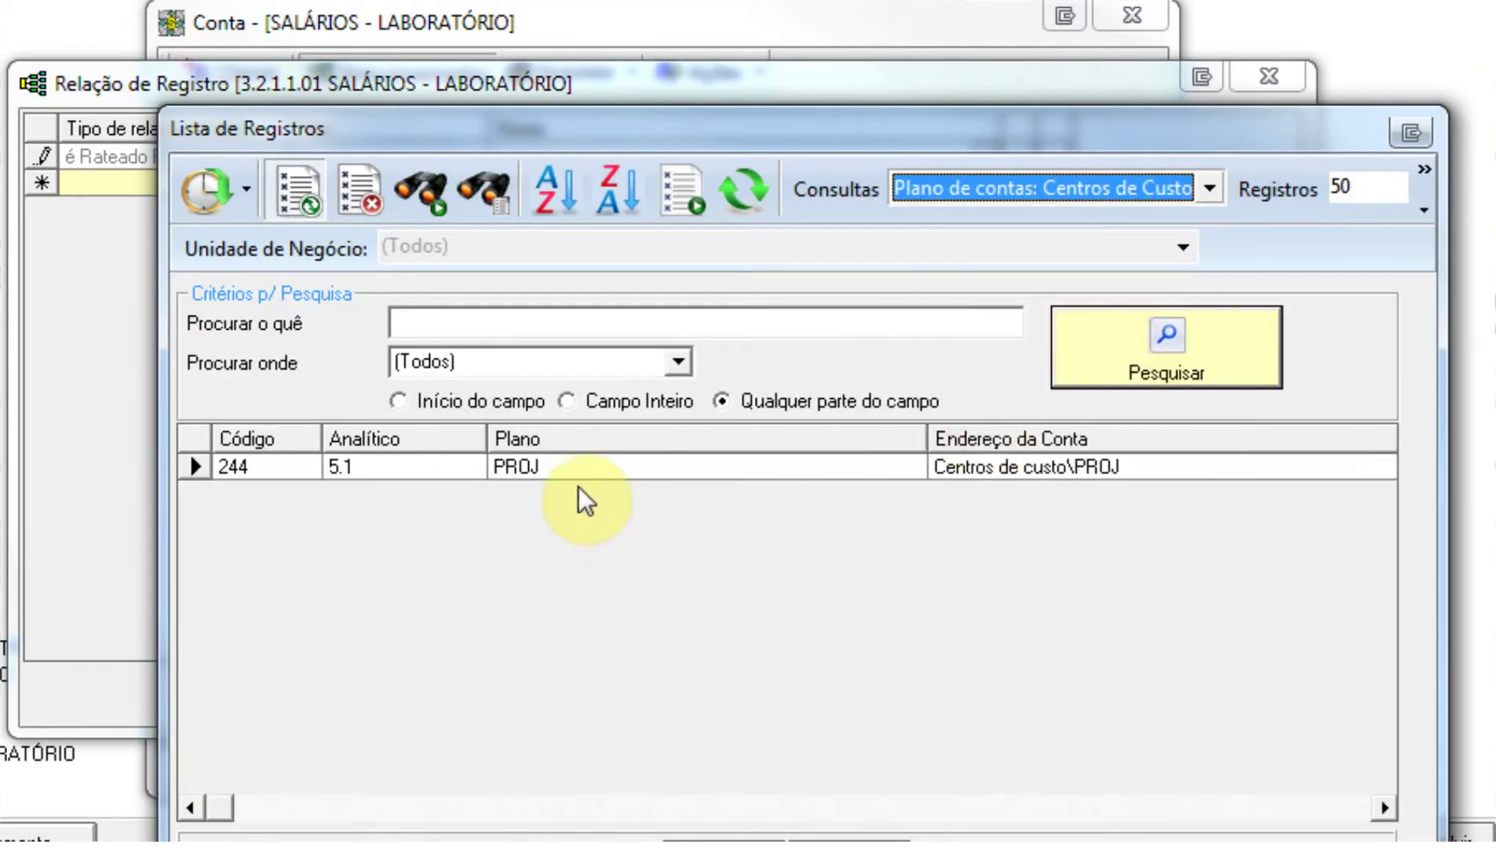
{"action": "left_click", "coordinate": [618, 467]}
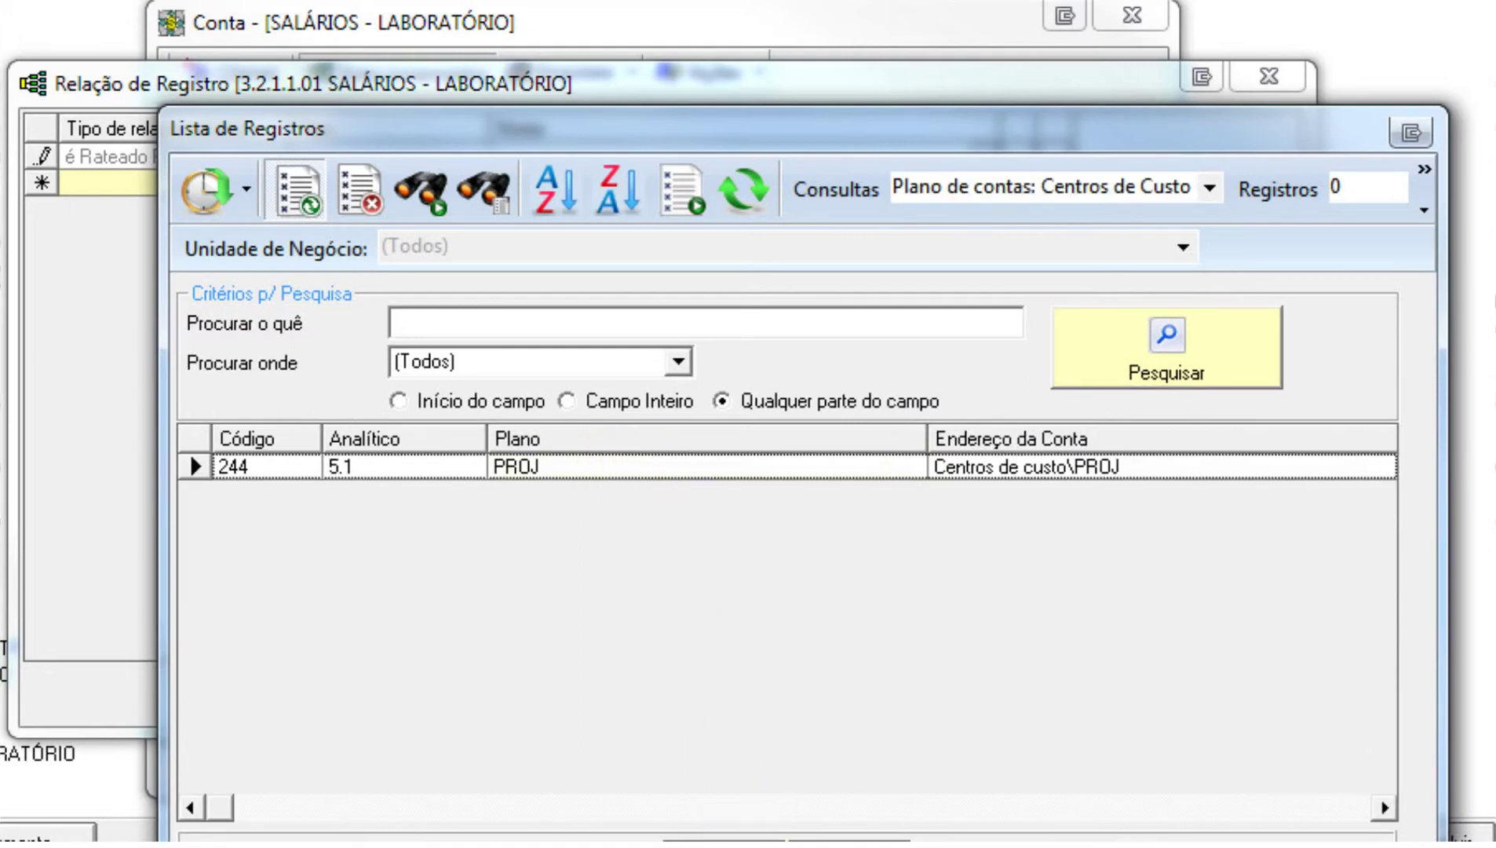
{"action": "double_click", "coordinate": [621, 466]}
Fill in the relationship's Extra Data with Modo Porcentagem and Valor 100, and accept the relationship and the account
{"action": "left_click", "coordinate": [1020, 161]}
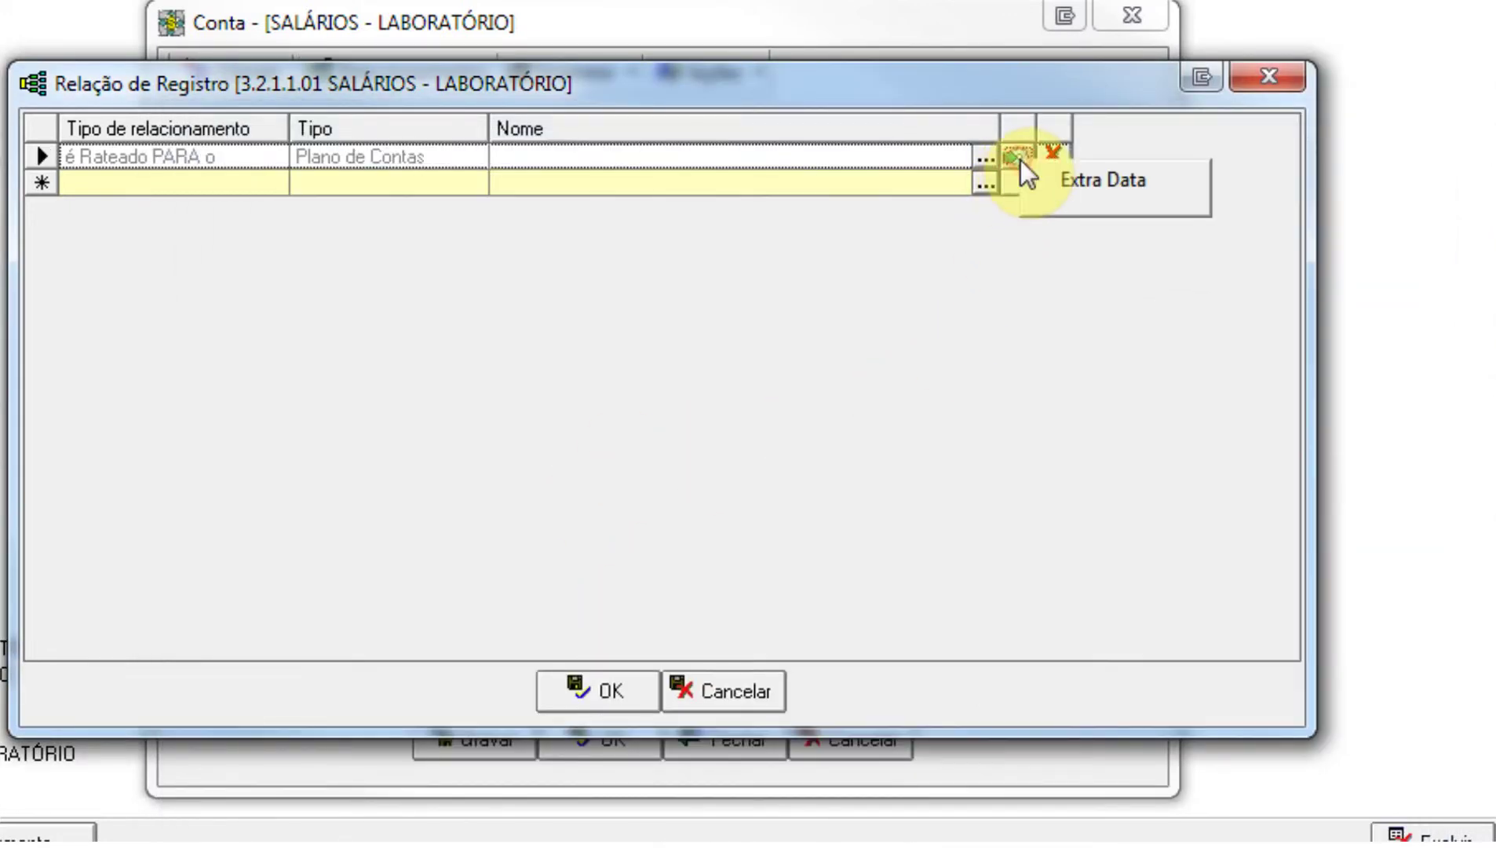
{"action": "left_click", "coordinate": [1099, 188]}
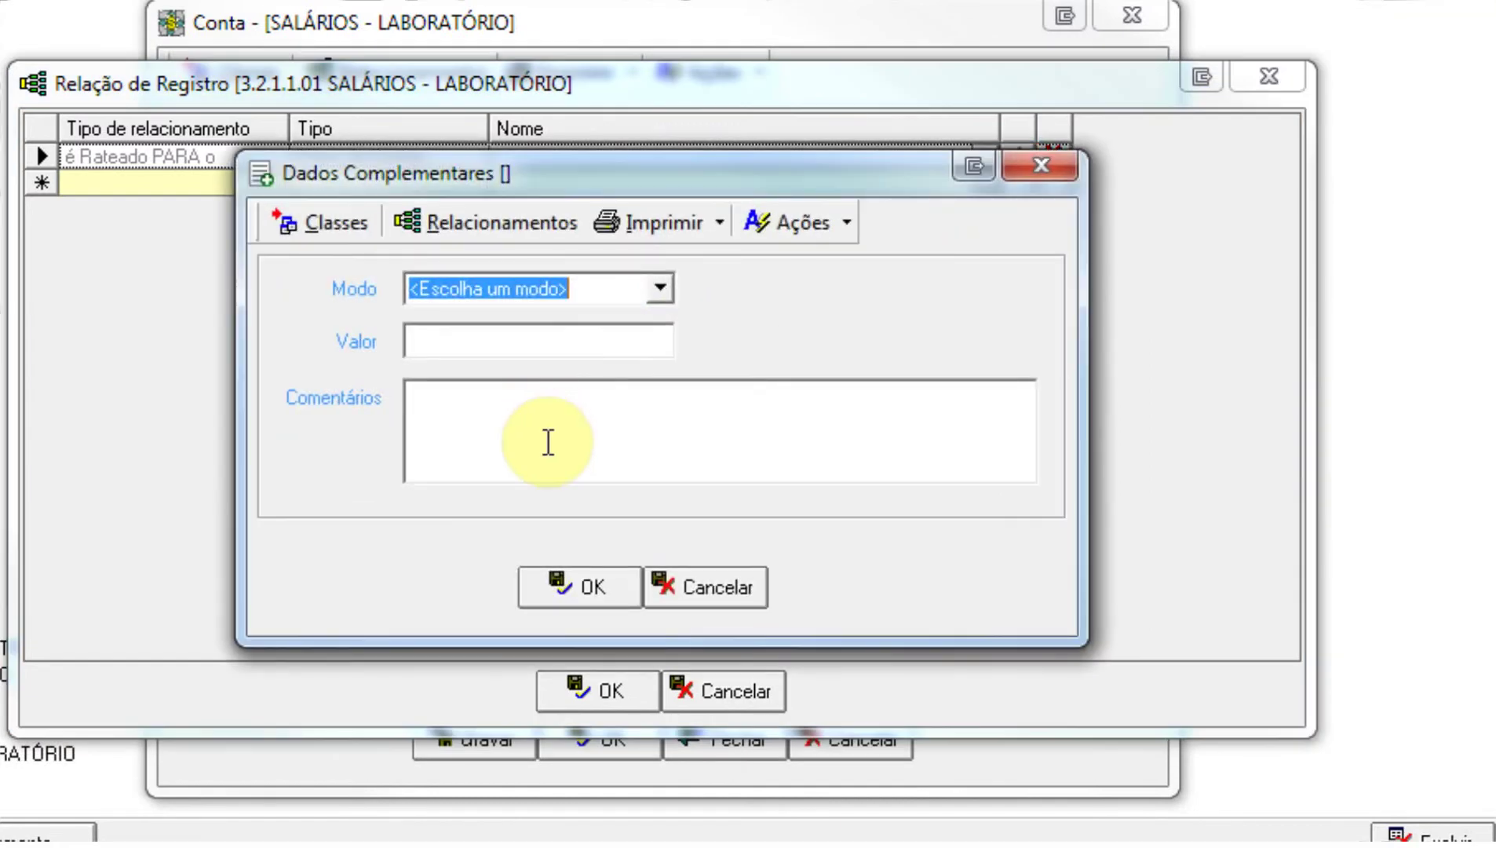
{"action": "left_click", "coordinate": [660, 290]}
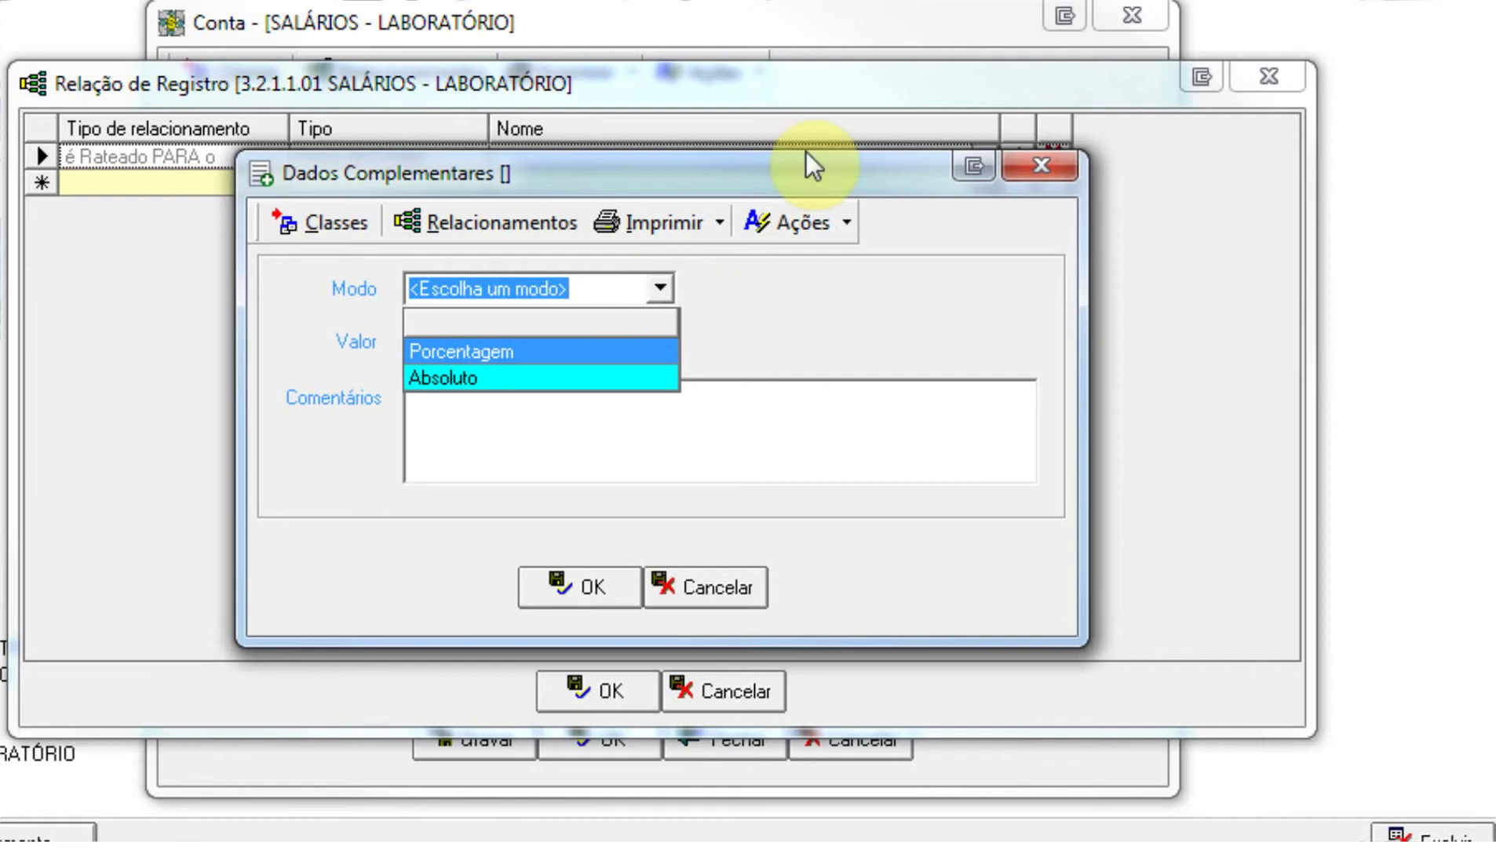
{"action": "left_click", "coordinate": [595, 601]}
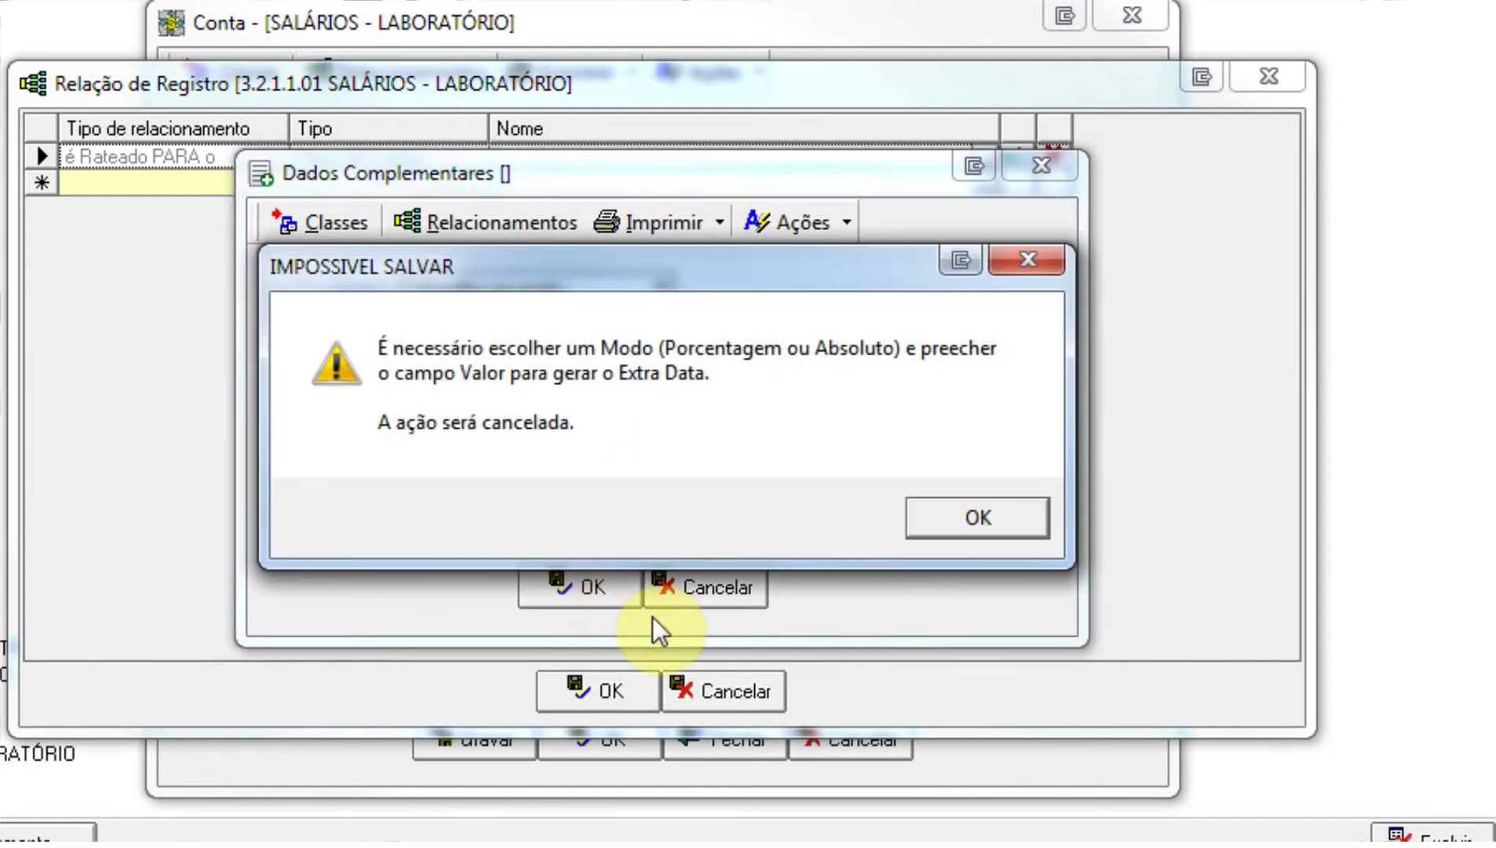
{"action": "left_click", "coordinate": [942, 522]}
{"action": "left_click", "coordinate": [650, 289]}
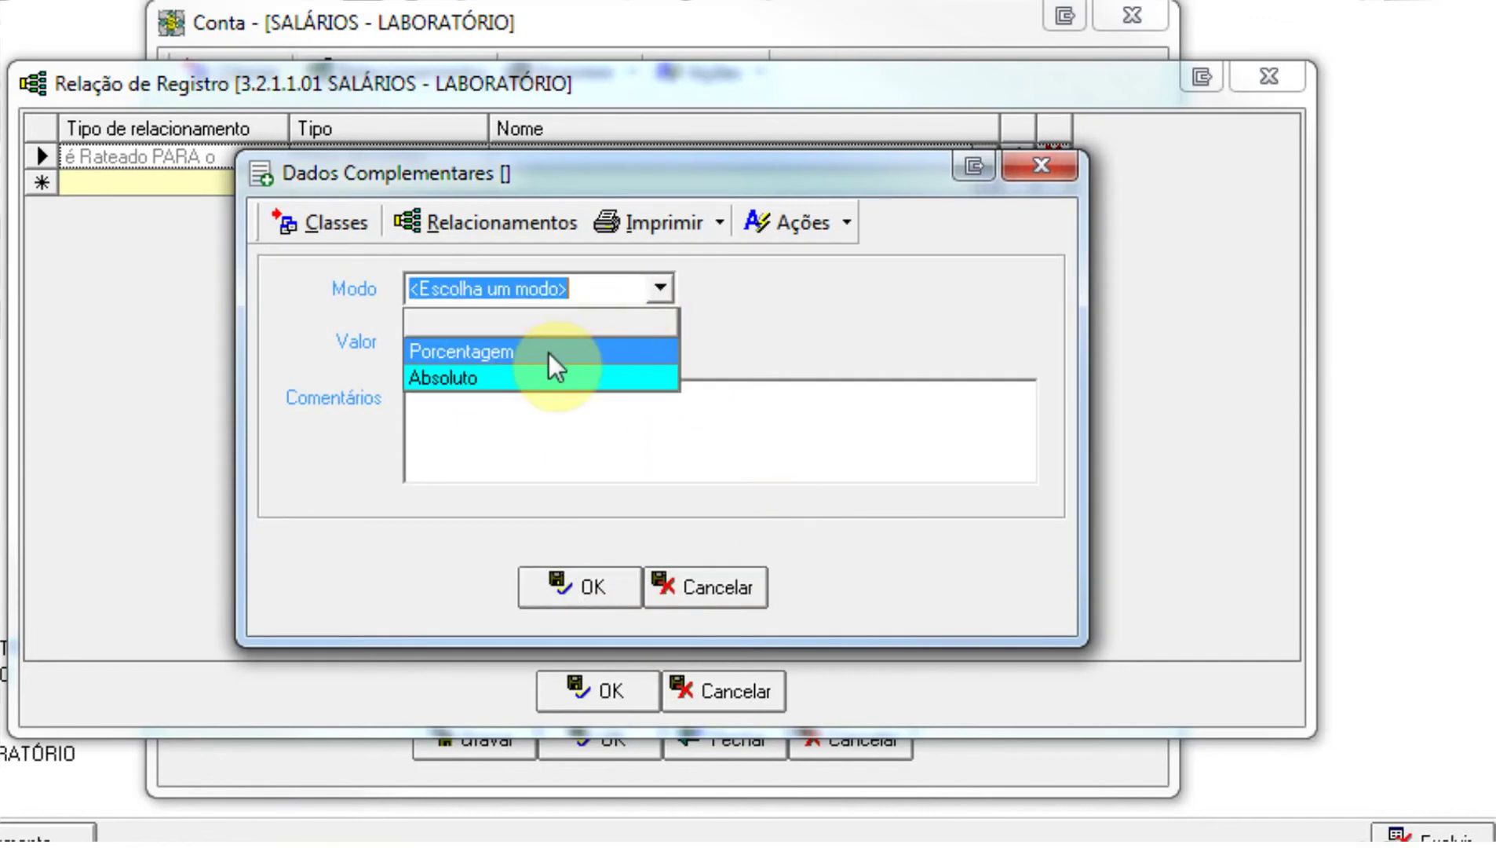
{"action": "left_click", "coordinate": [543, 349]}
{"action": "left_click", "coordinate": [605, 344]}
{"action": "type", "text": "100"}
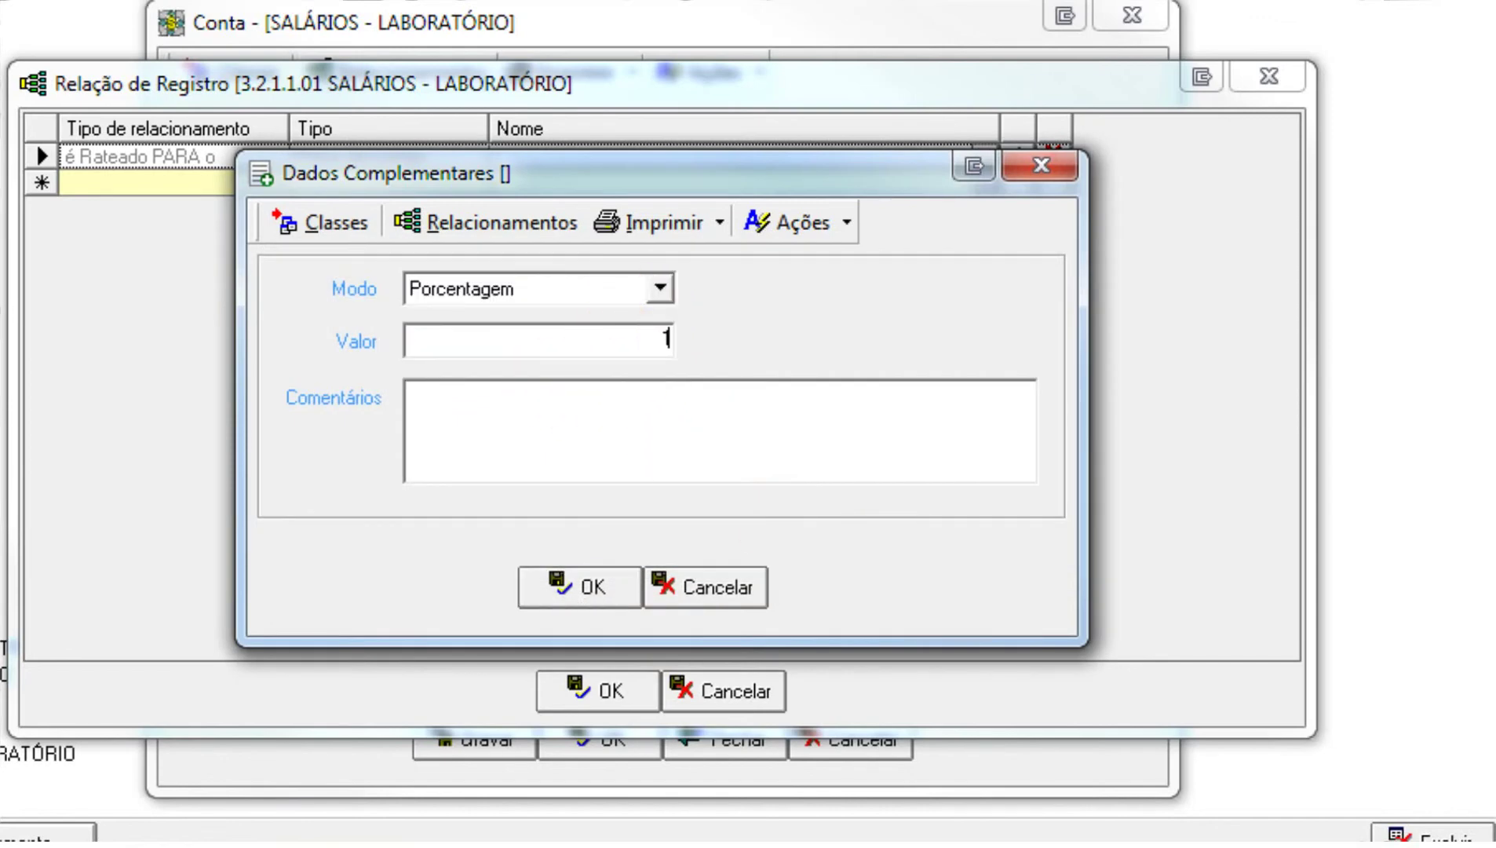
{"action": "left_click", "coordinate": [579, 595]}
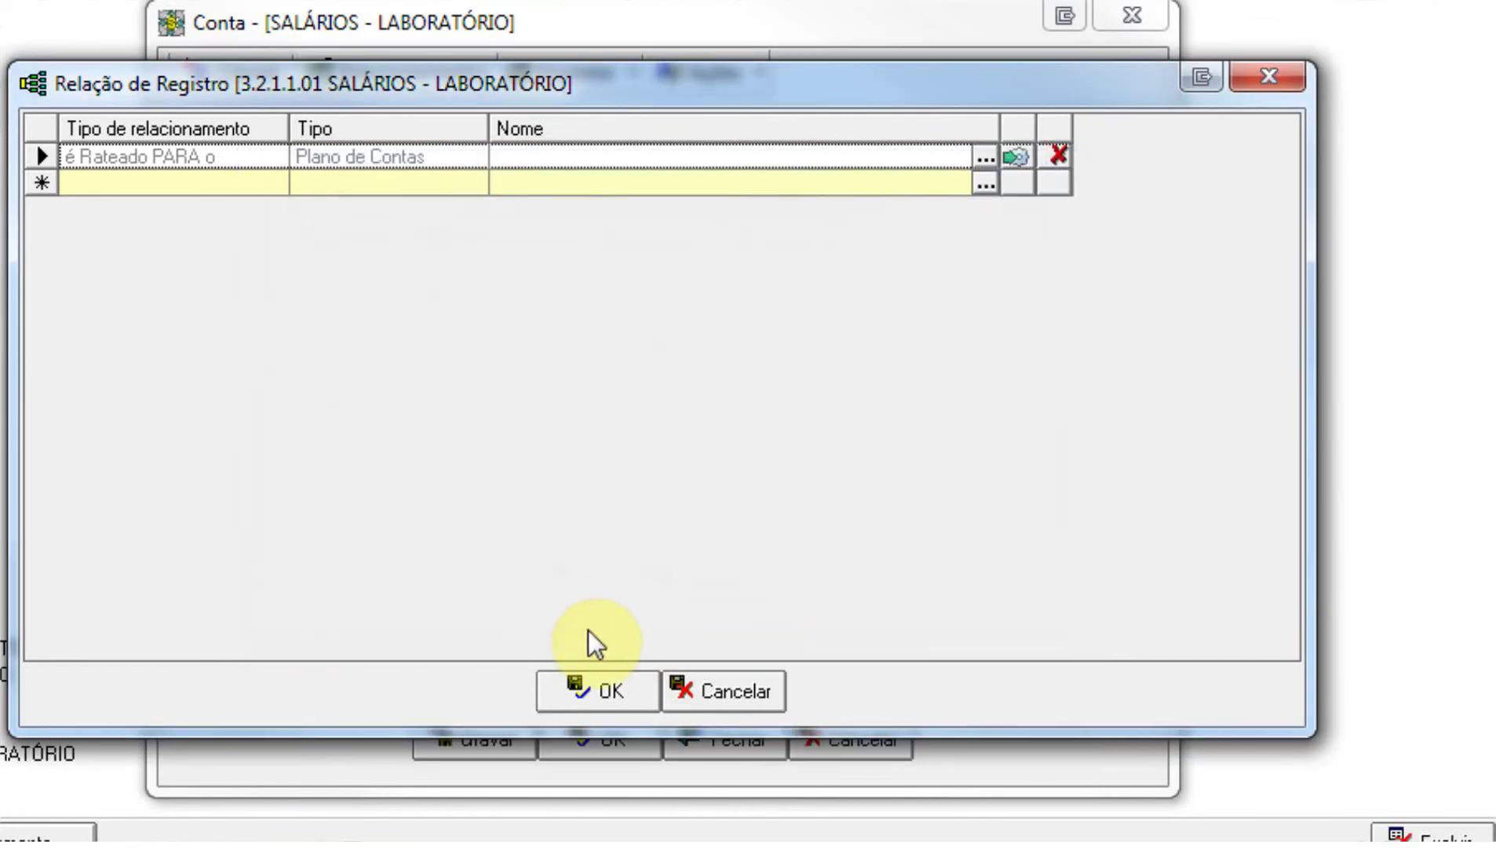
{"action": "left_click", "coordinate": [603, 691]}
{"action": "left_click", "coordinate": [613, 742]}
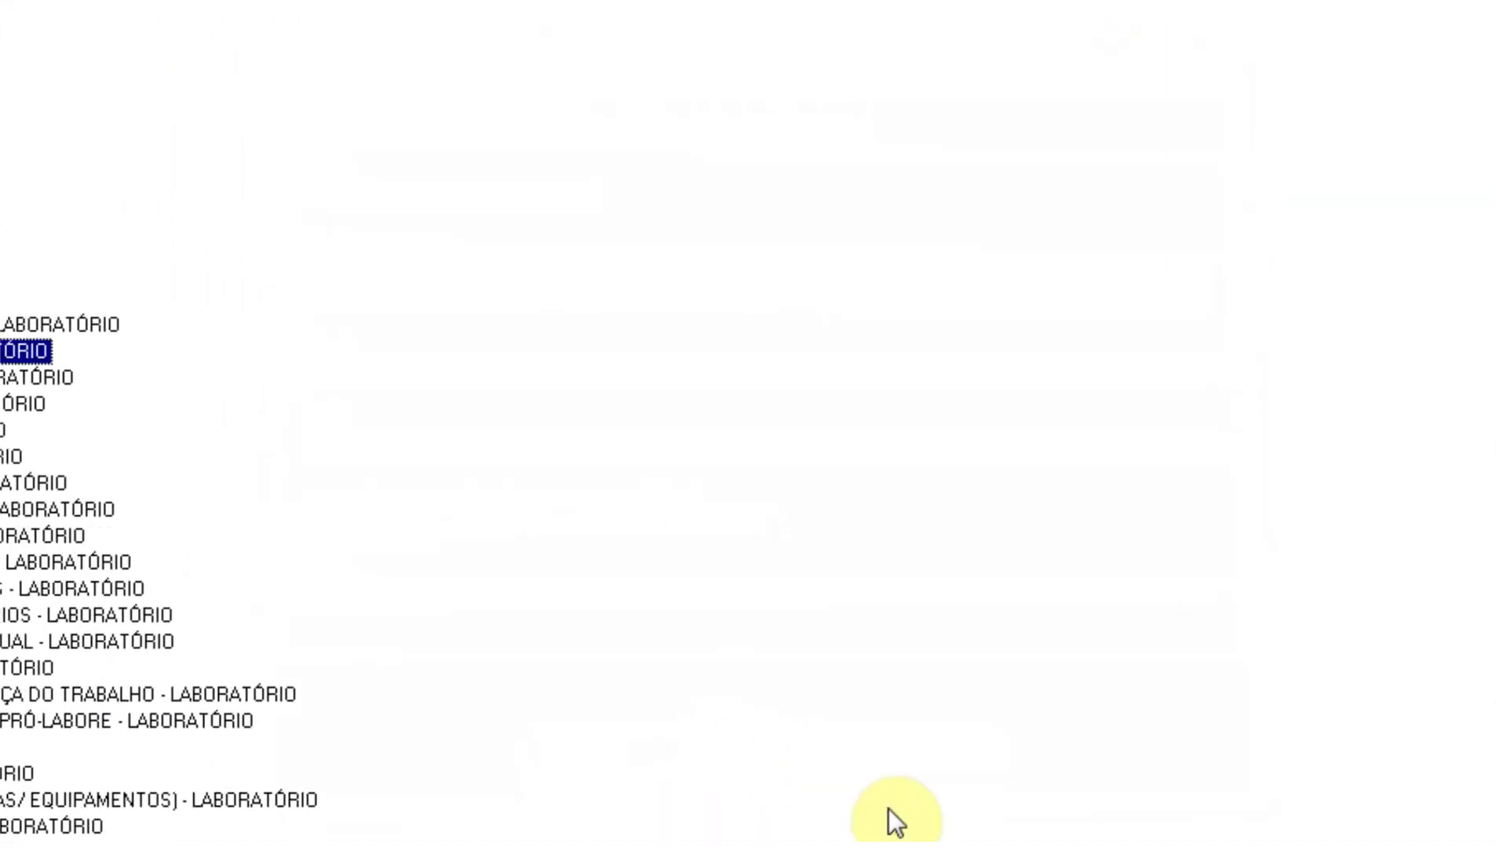
Collapse the CUSTOS branch and expand Receitas down to Receita Bruta, selecting 3.1.1.1.02 - Particular
{"action": "left_click", "coordinate": [111, 385]}
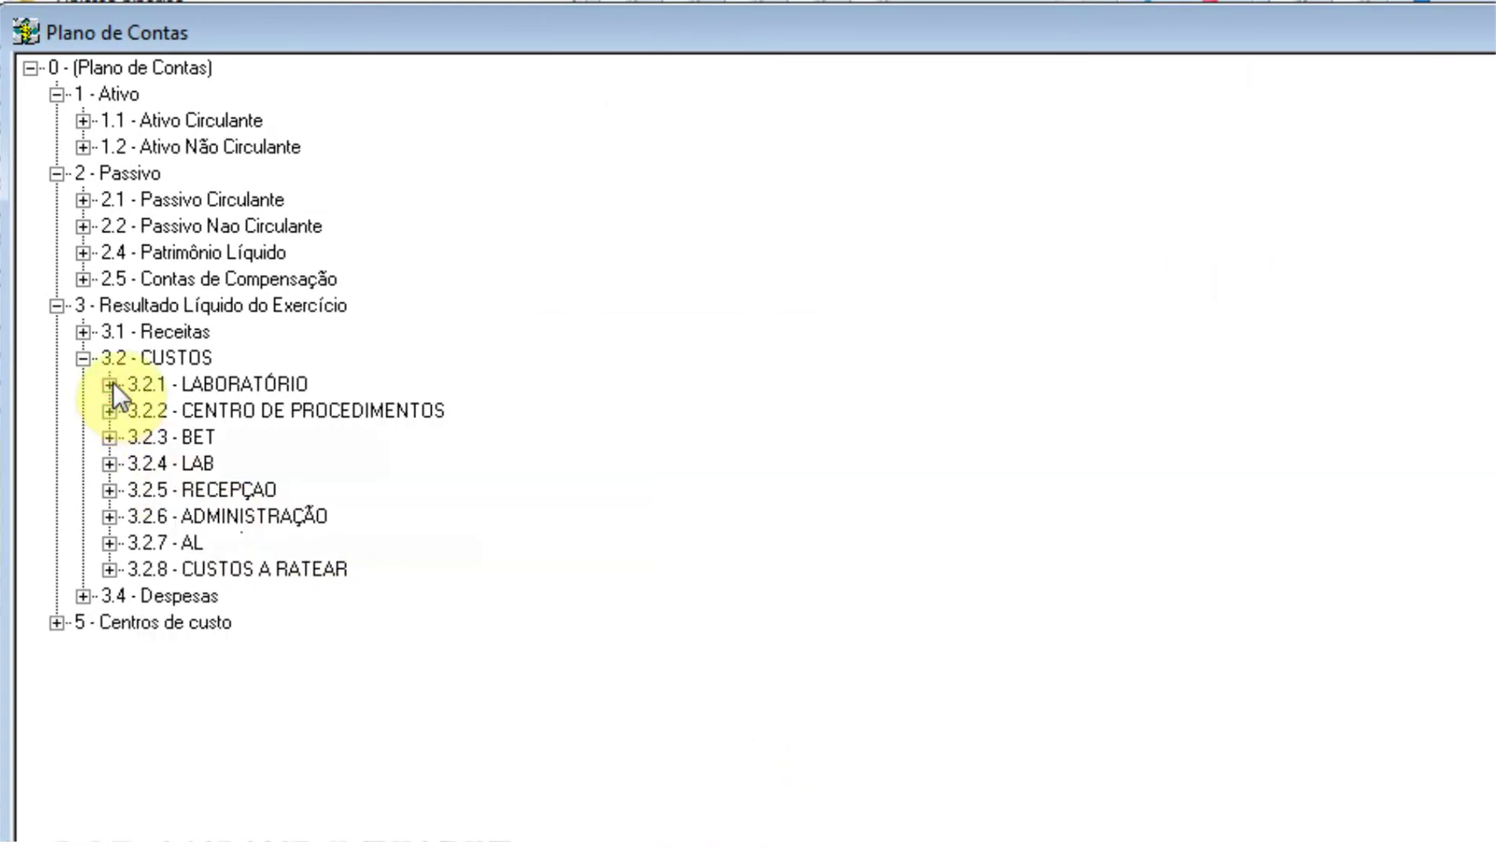
{"action": "left_click", "coordinate": [82, 364]}
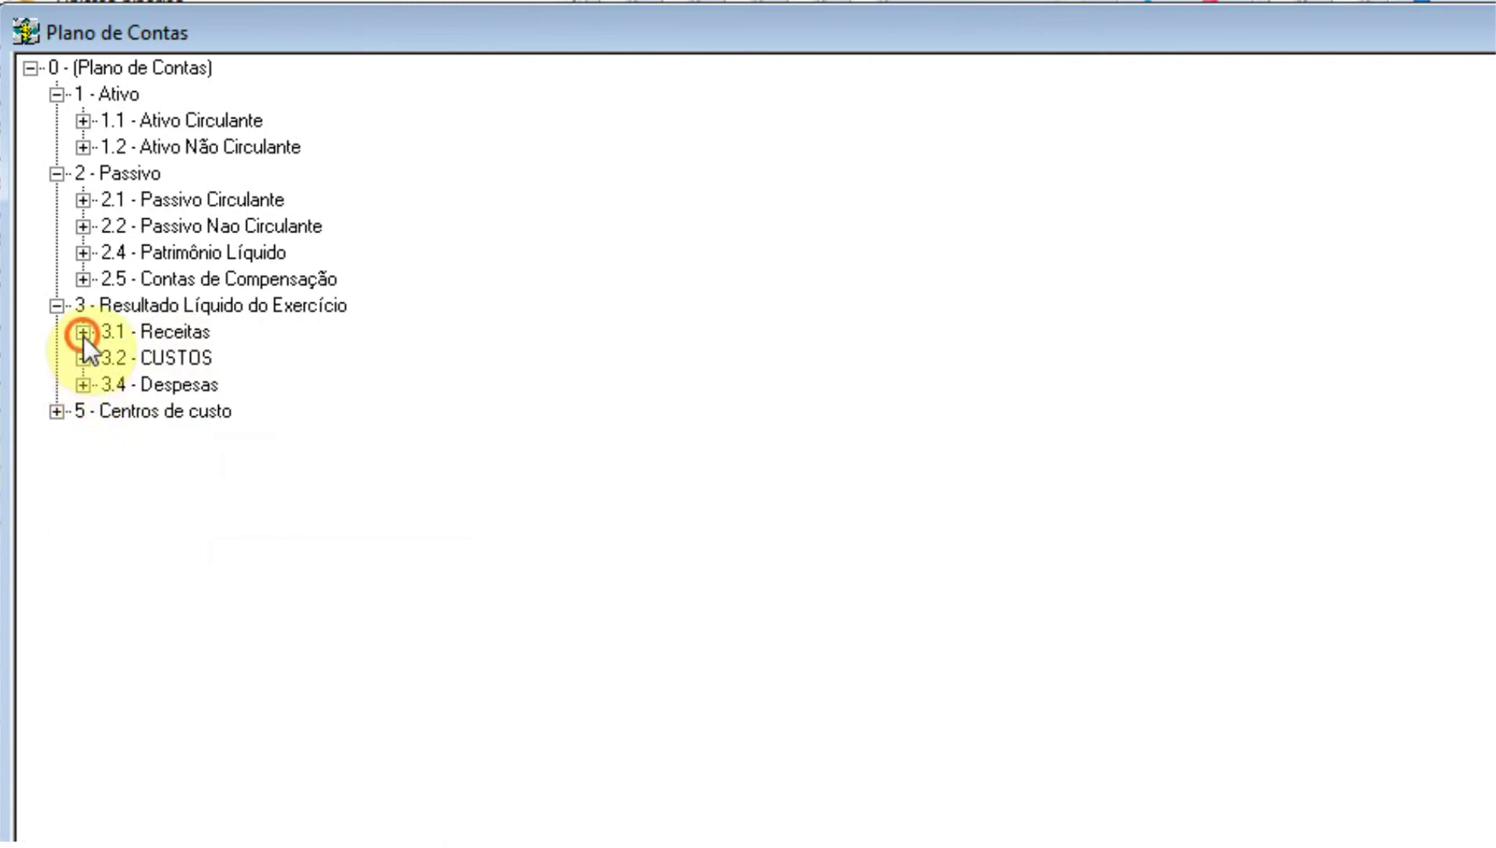
{"action": "left_click", "coordinate": [83, 332]}
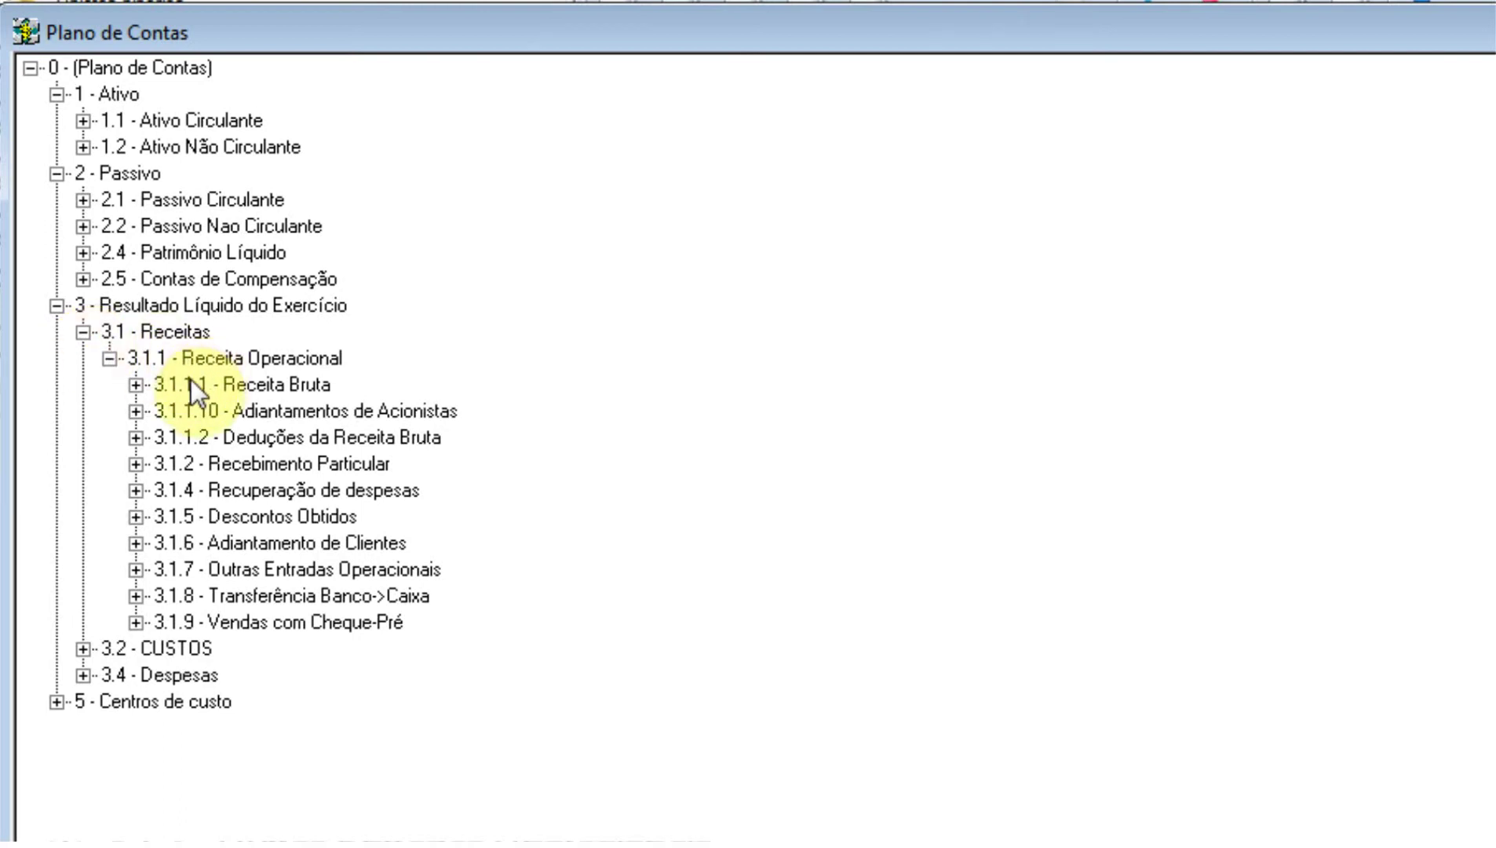
{"action": "double_click", "coordinate": [141, 384]}
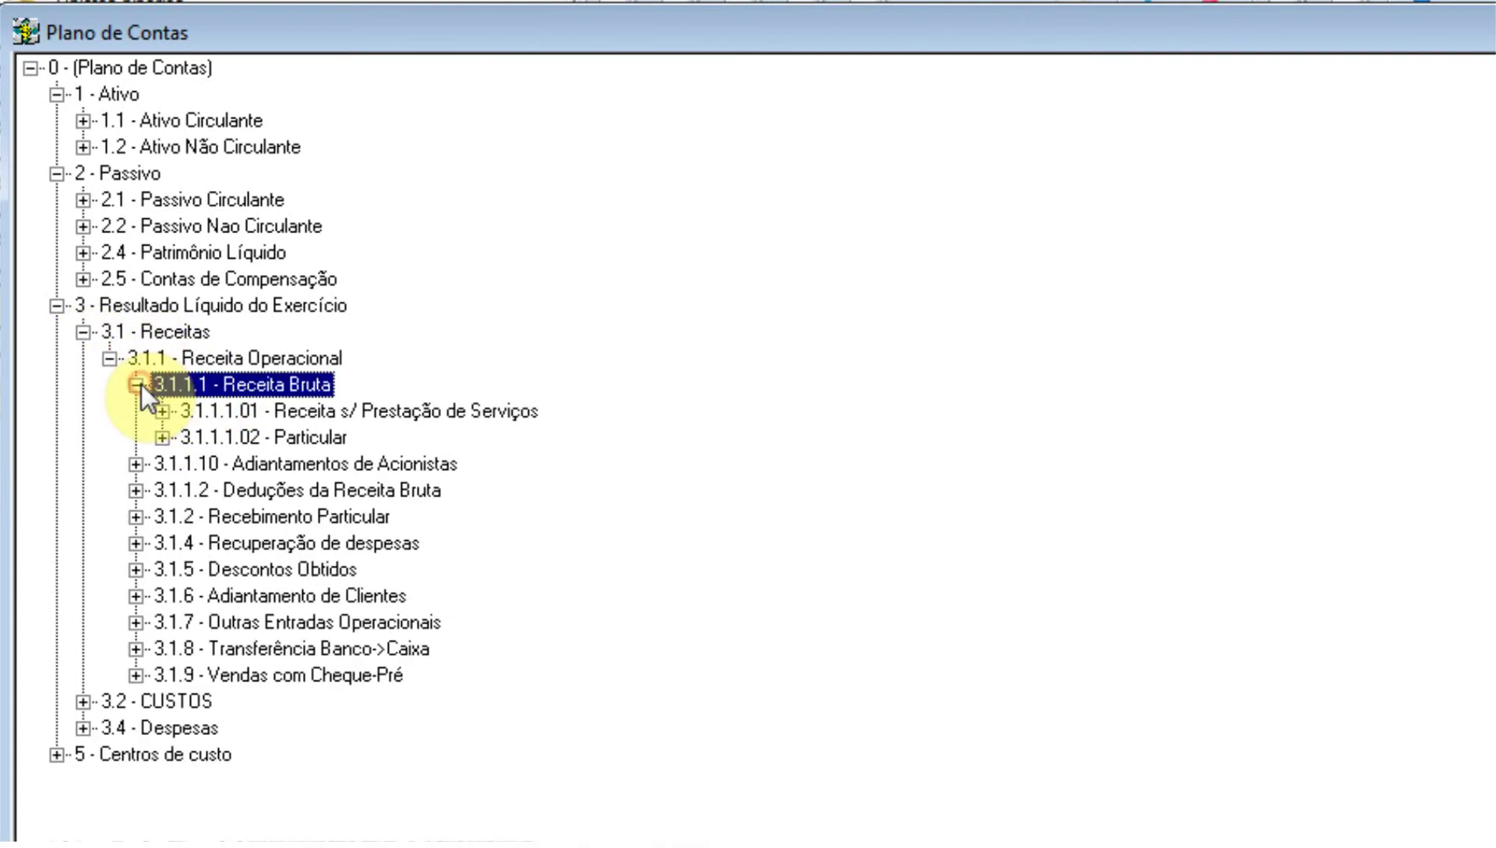
{"action": "left_click", "coordinate": [163, 439]}
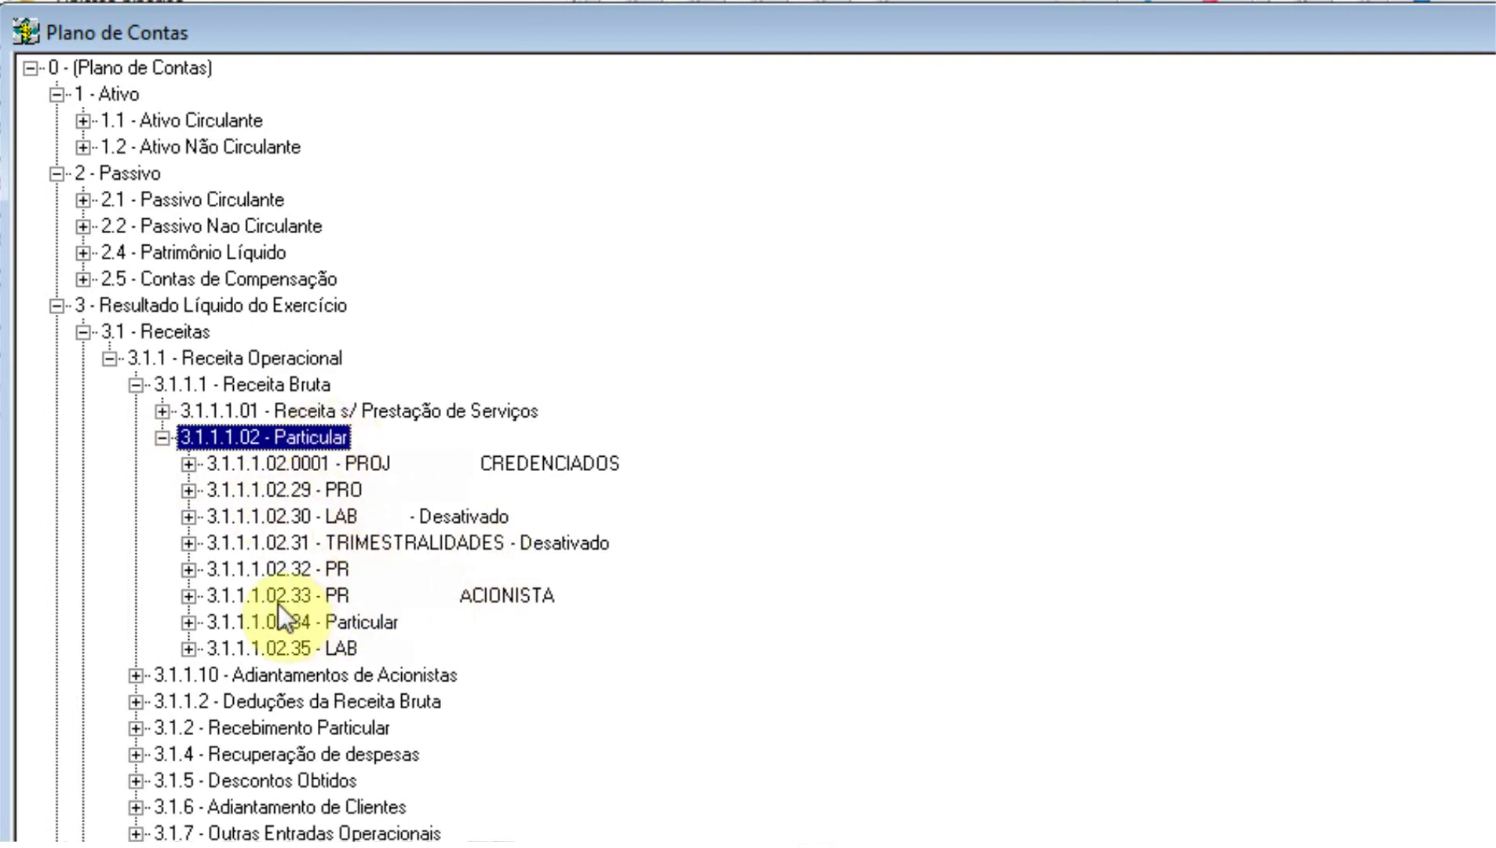
{"action": "left_click", "coordinate": [287, 441]}
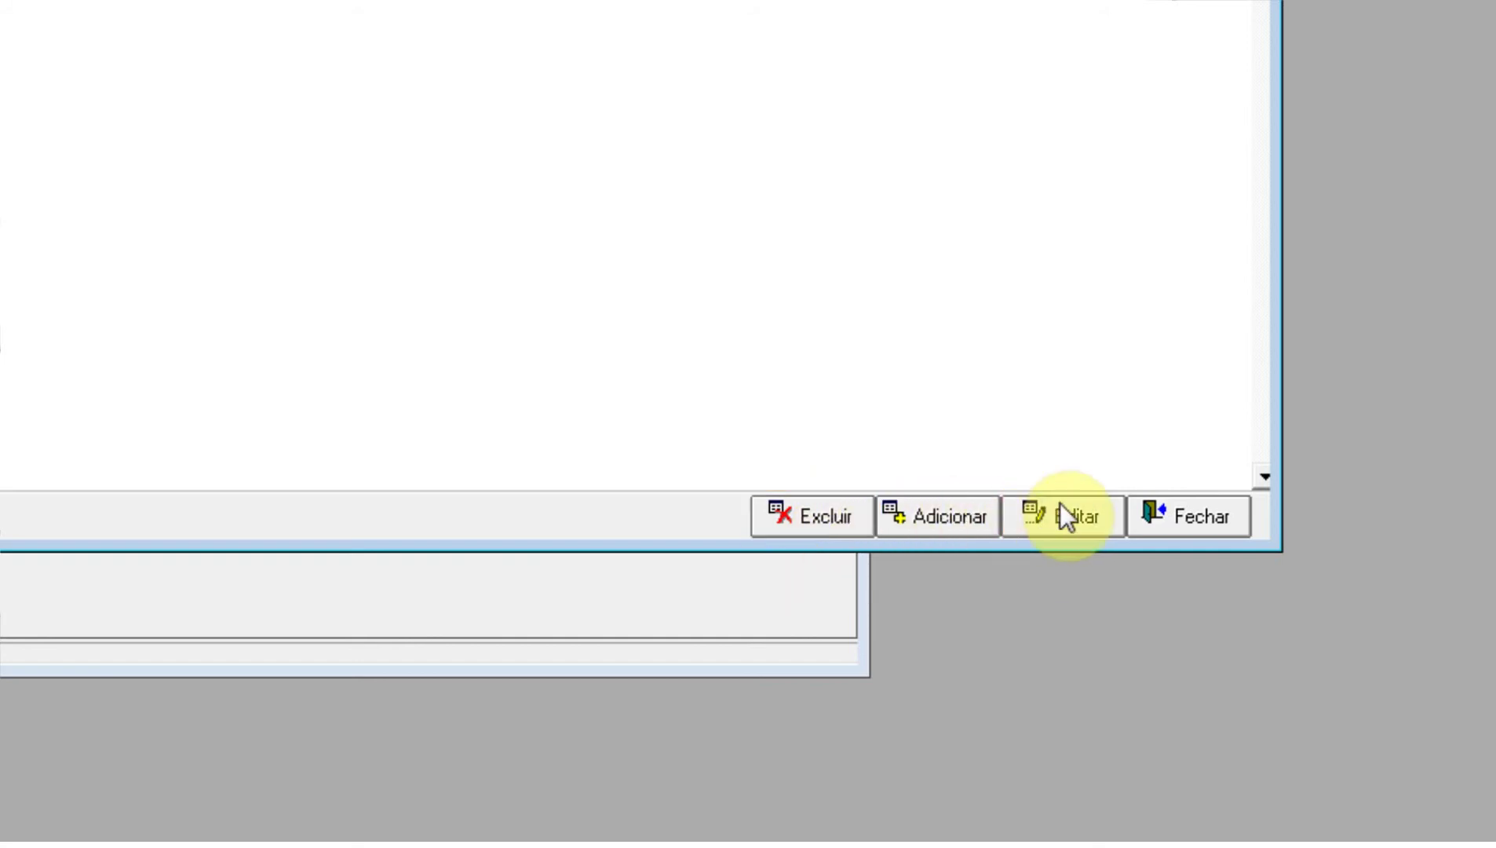
Start adding a new account under Particular and enter 3.1.1.1.02.36 as its Código
{"action": "left_click", "coordinate": [946, 519]}
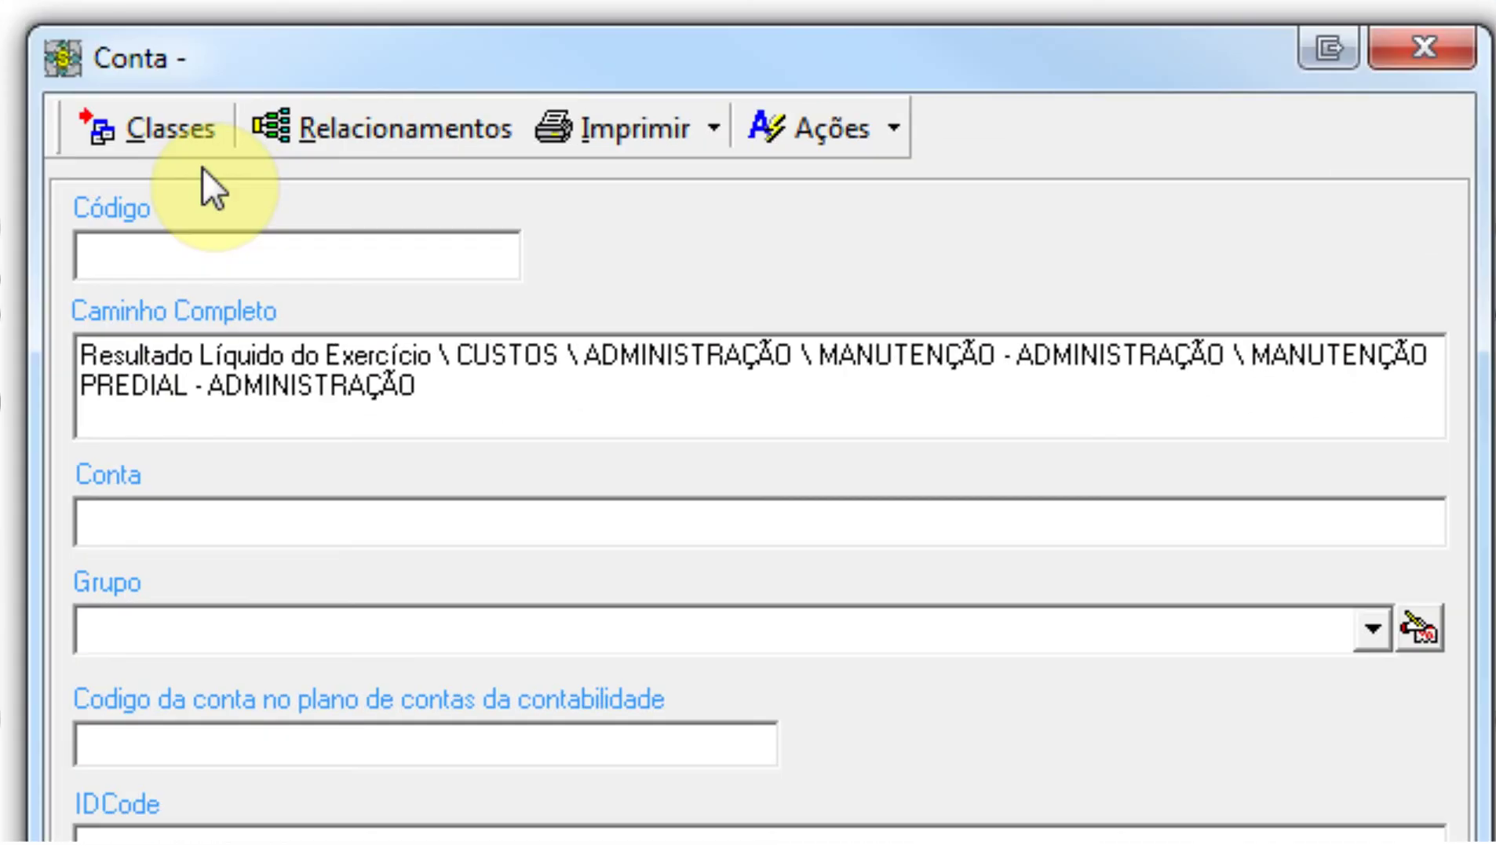
{"action": "type", "text": "3.1.1"}
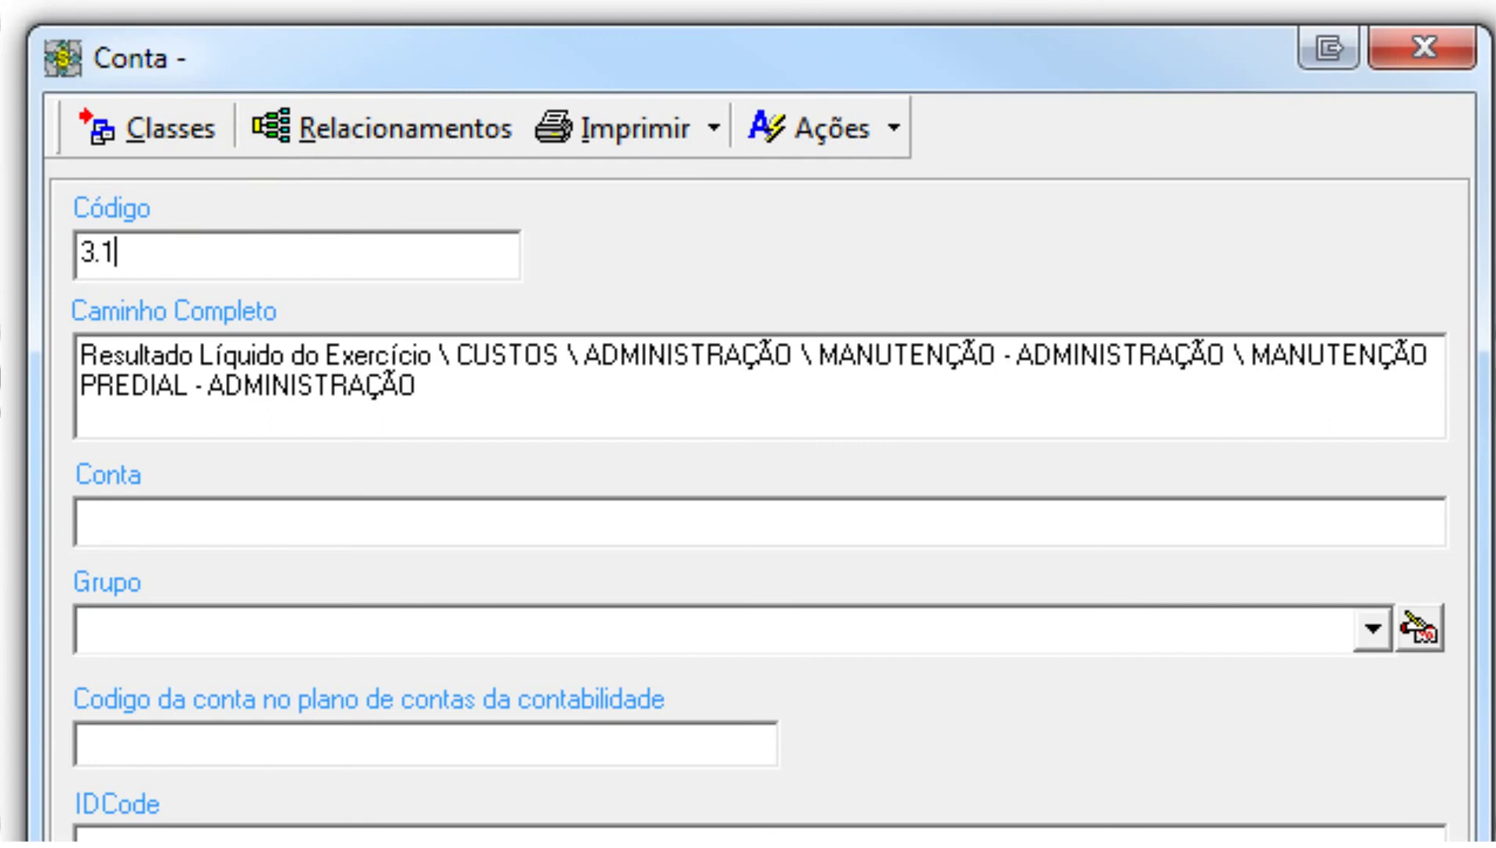
{"action": "type", "text": ".10"}
{"action": "key", "text": "BackSpace"}
{"action": "type", "text": ".02."}
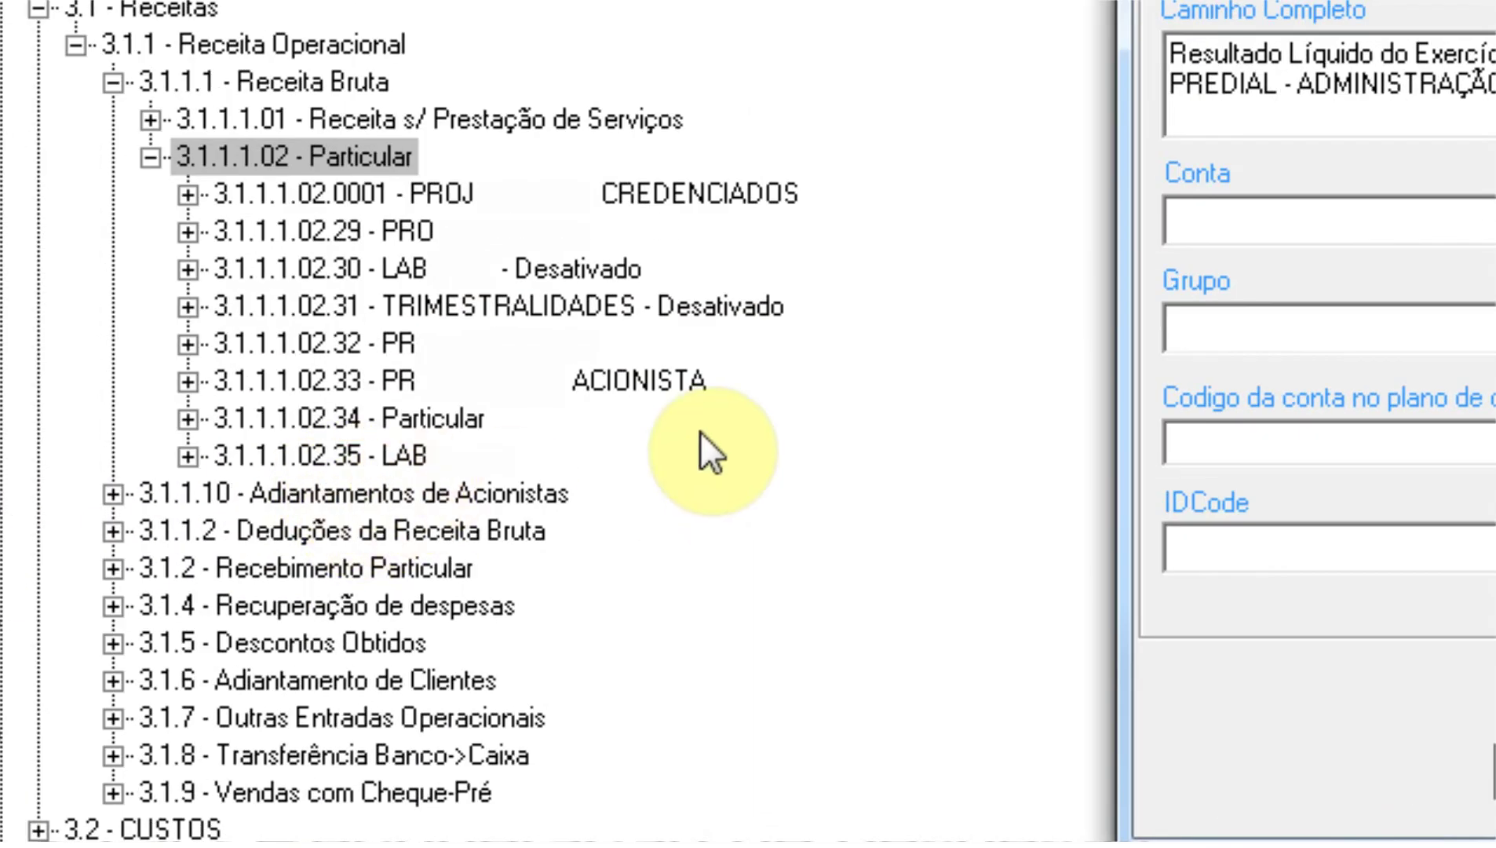
{"action": "type", "text": "36"}
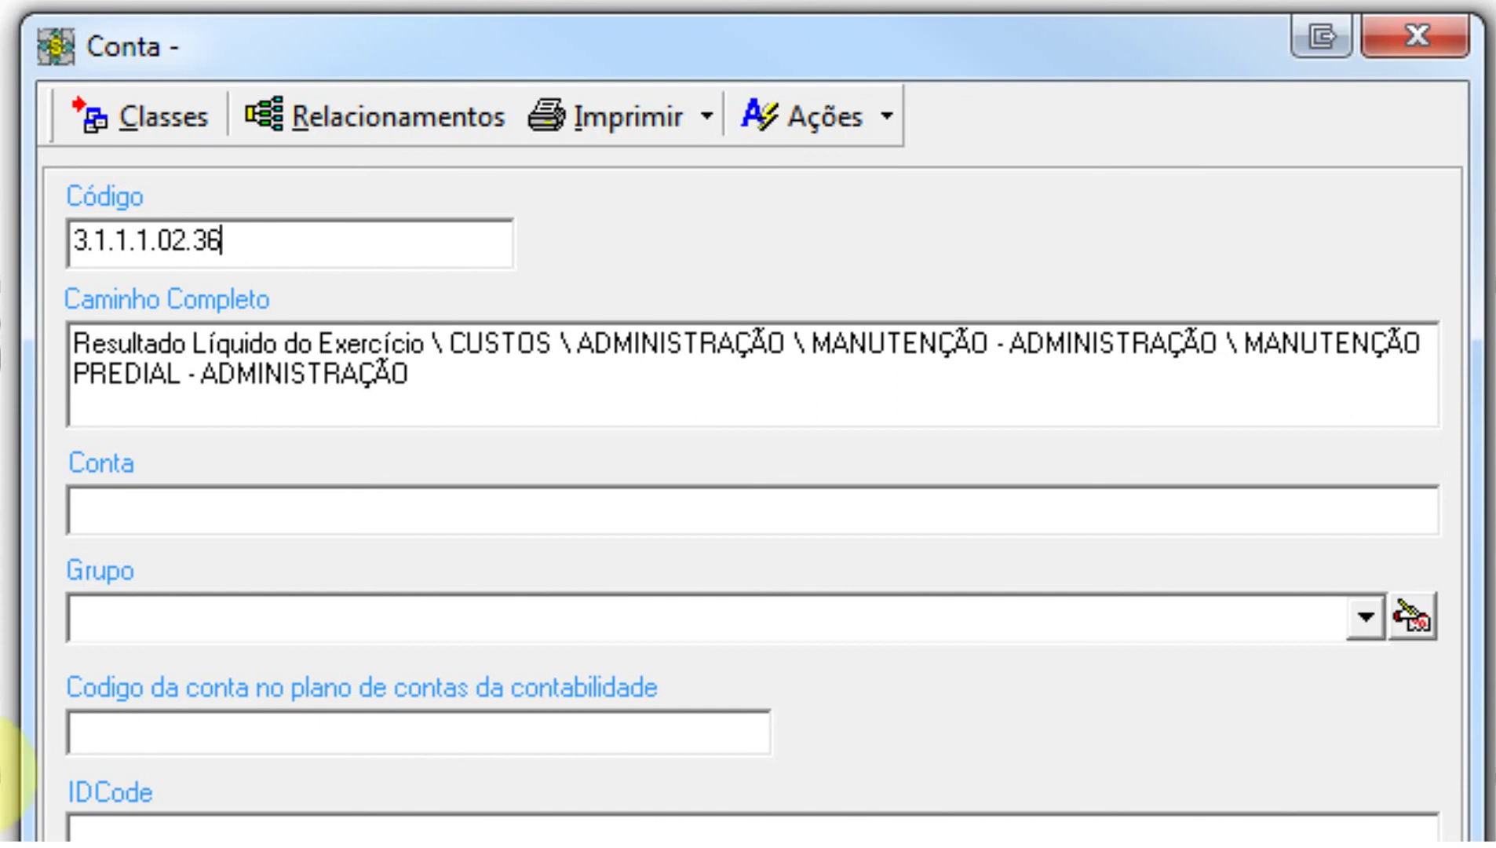
Check the Grupo options available for the new account, cancel the record and reselect Particular
{"action": "left_click", "coordinate": [121, 508]}
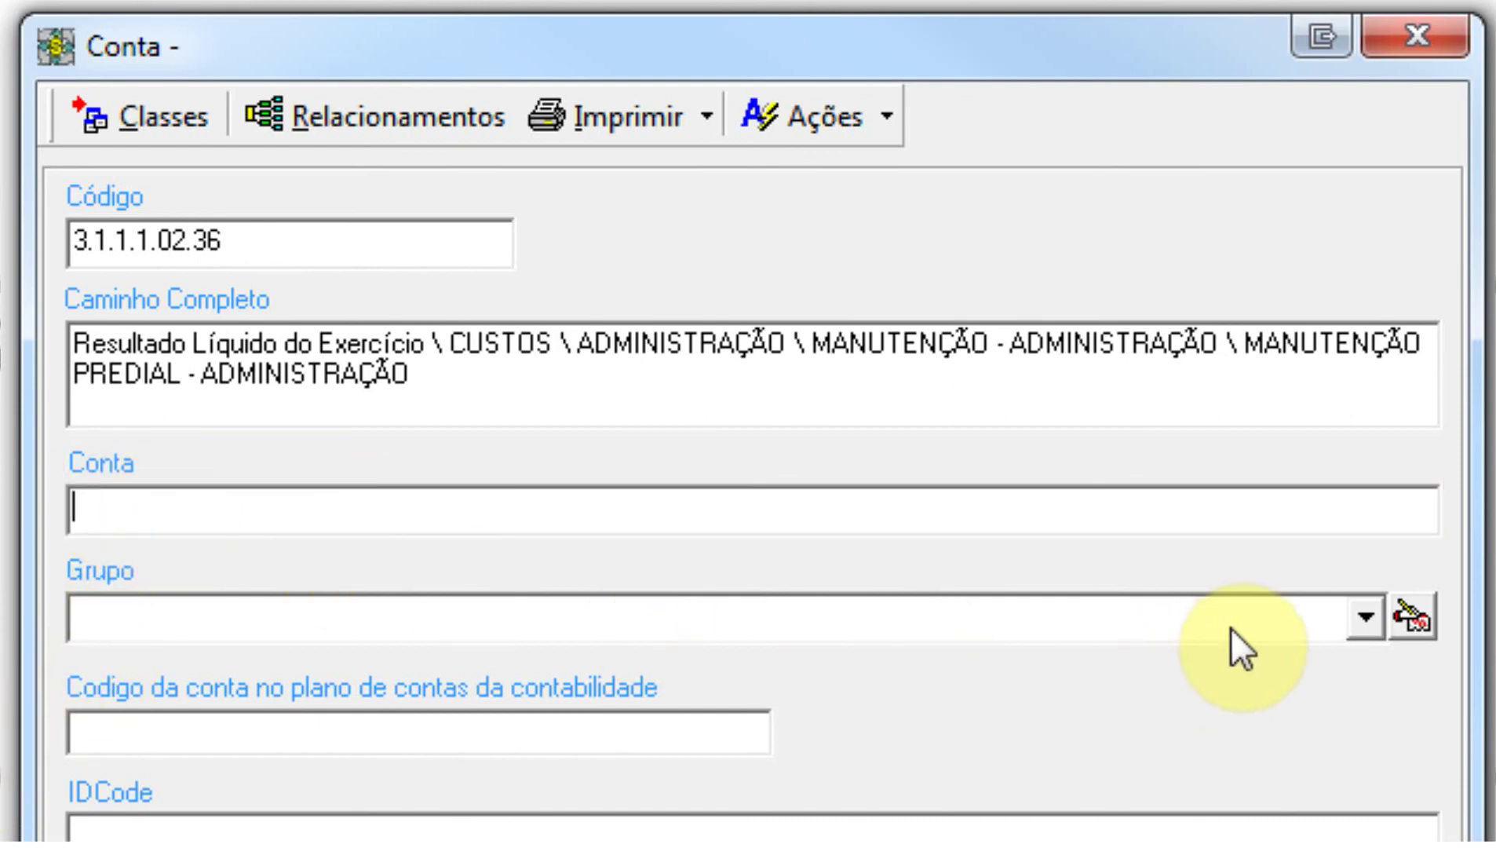
{"action": "left_click", "coordinate": [1374, 623]}
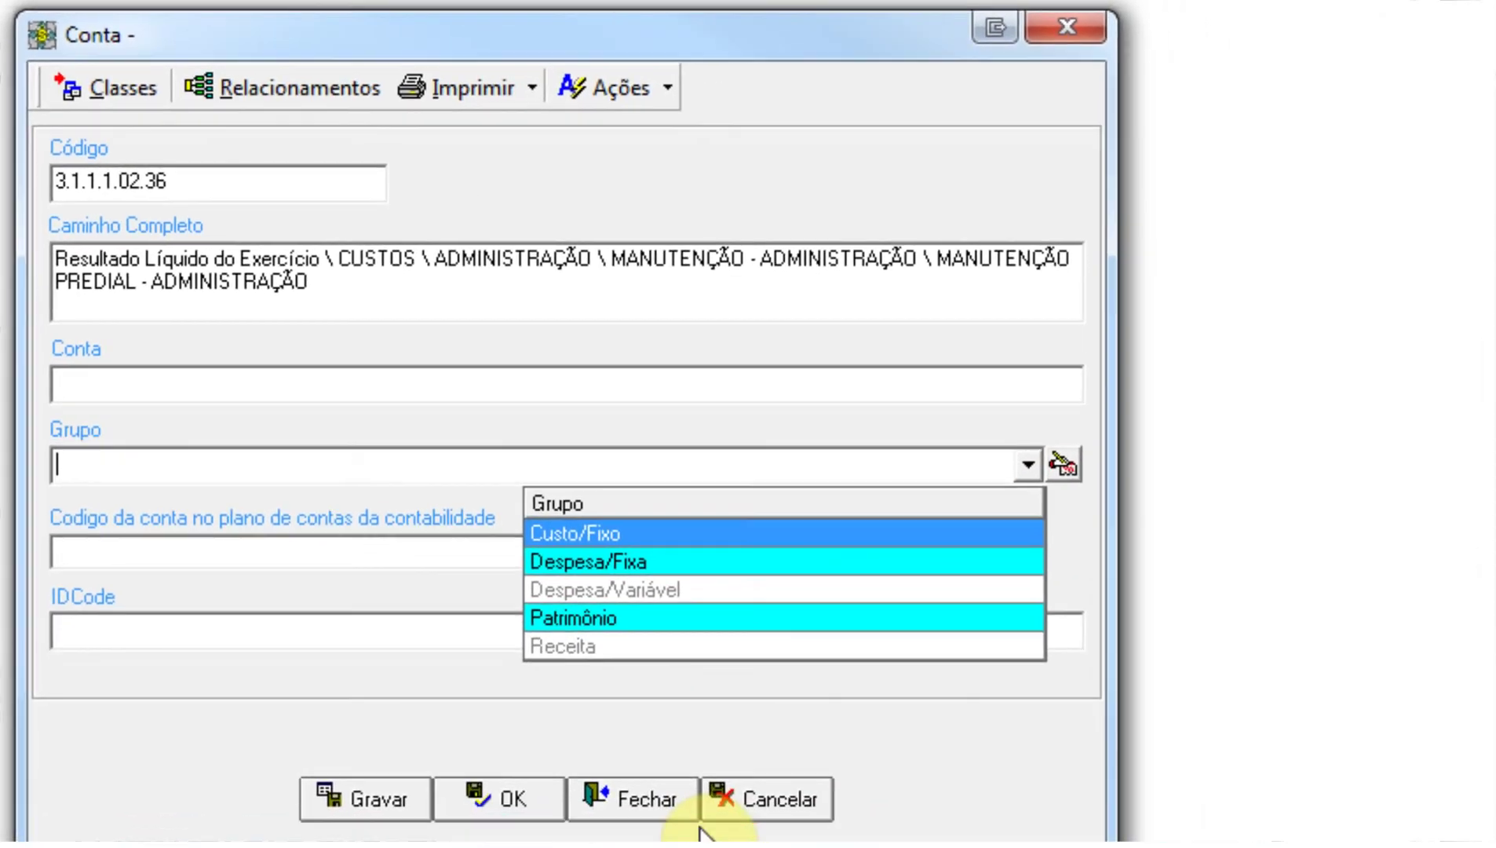
{"action": "left_click", "coordinate": [734, 809]}
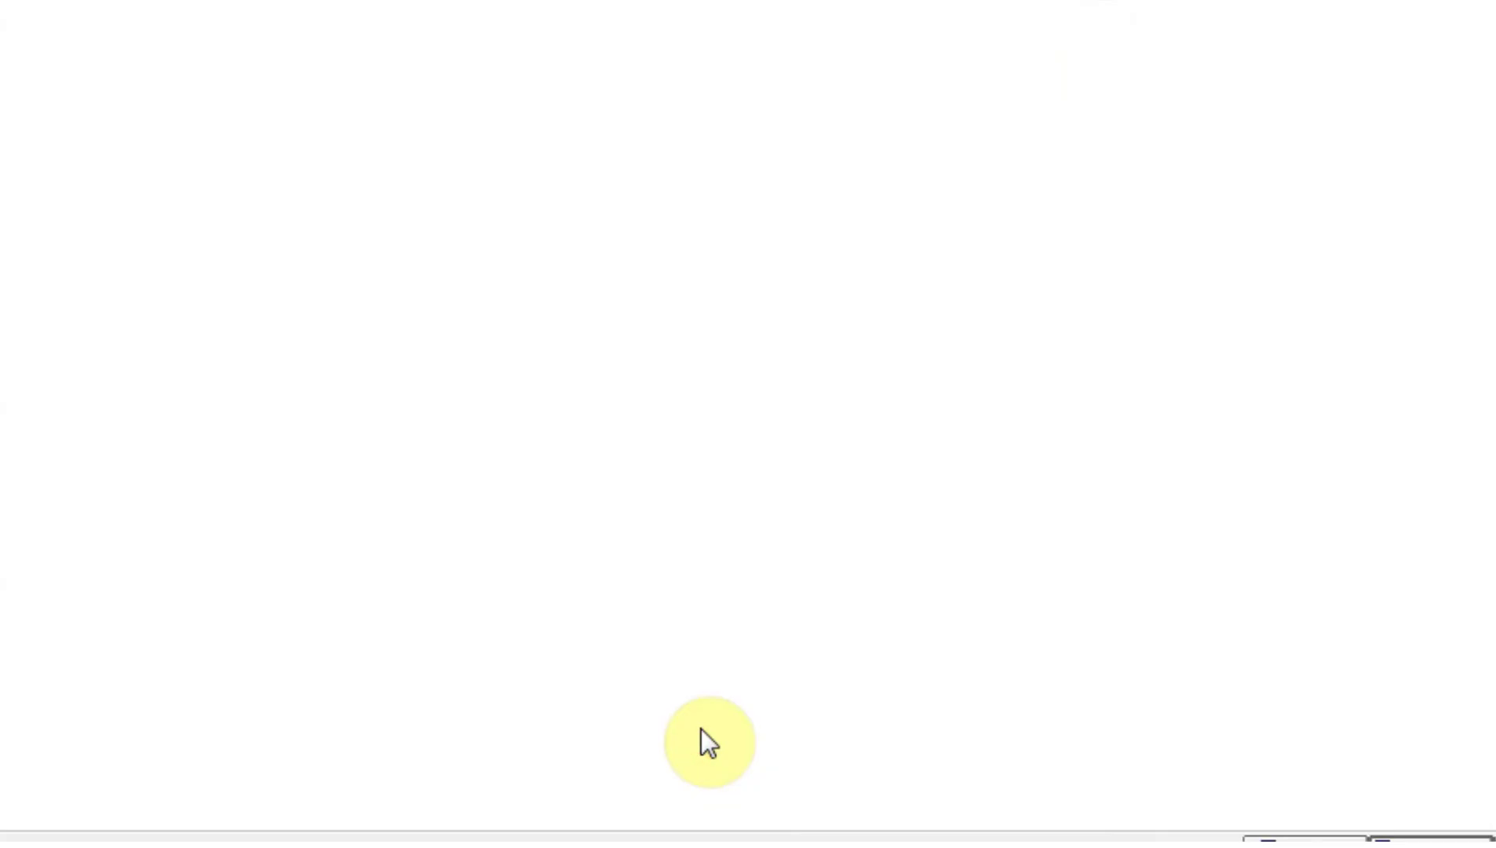
{"action": "left_click", "coordinate": [307, 432]}
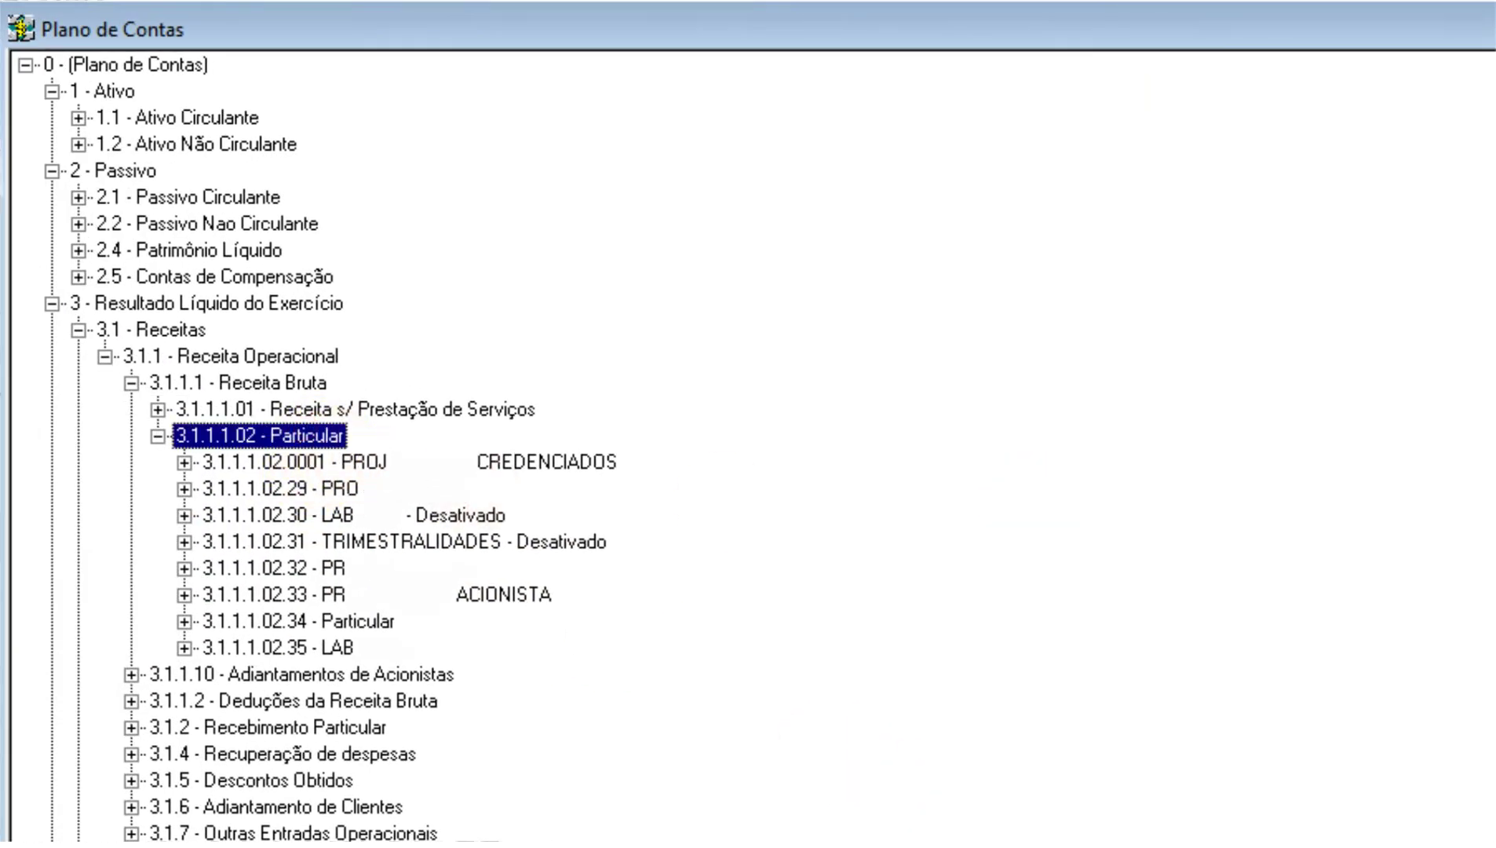